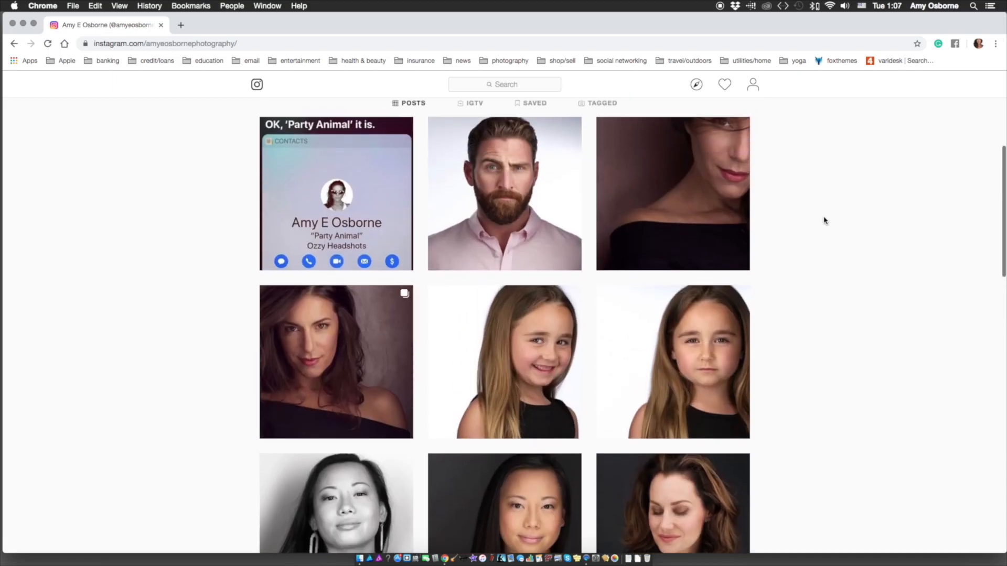
{"action": "left_click", "coordinate": [301, 294]}
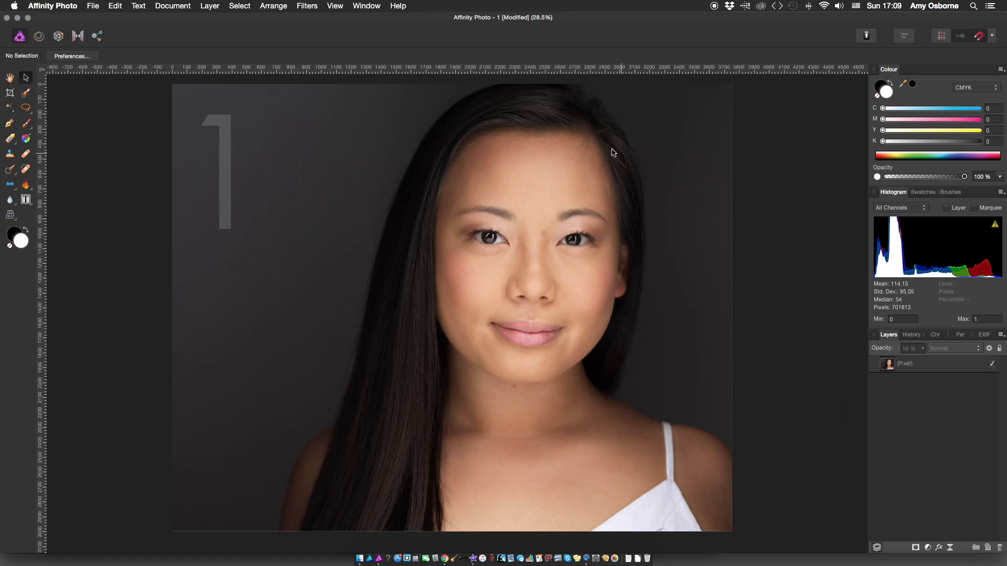
{"action": "left_click", "coordinate": [211, 6]}
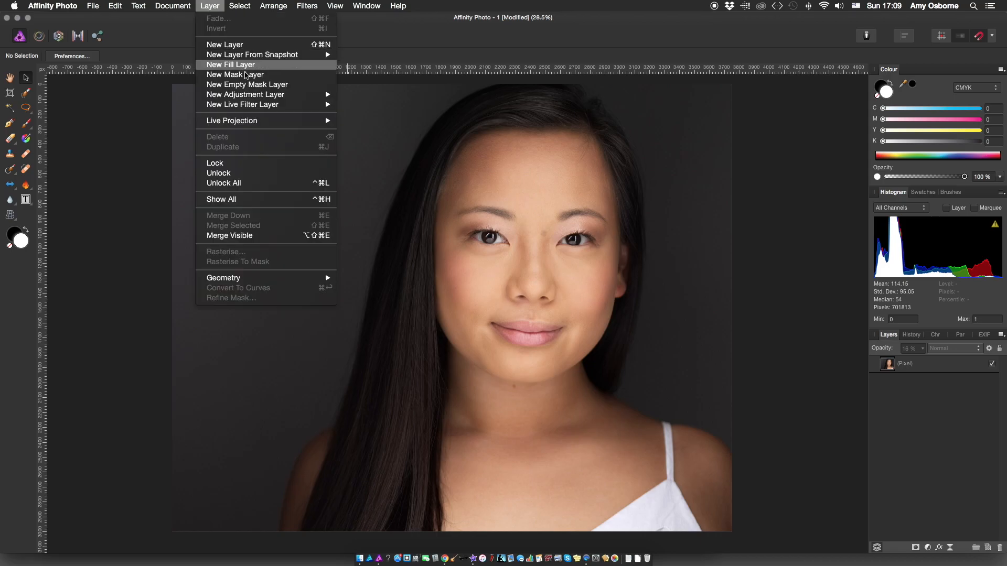
{"action": "mouse_move", "coordinate": [293, 95]}
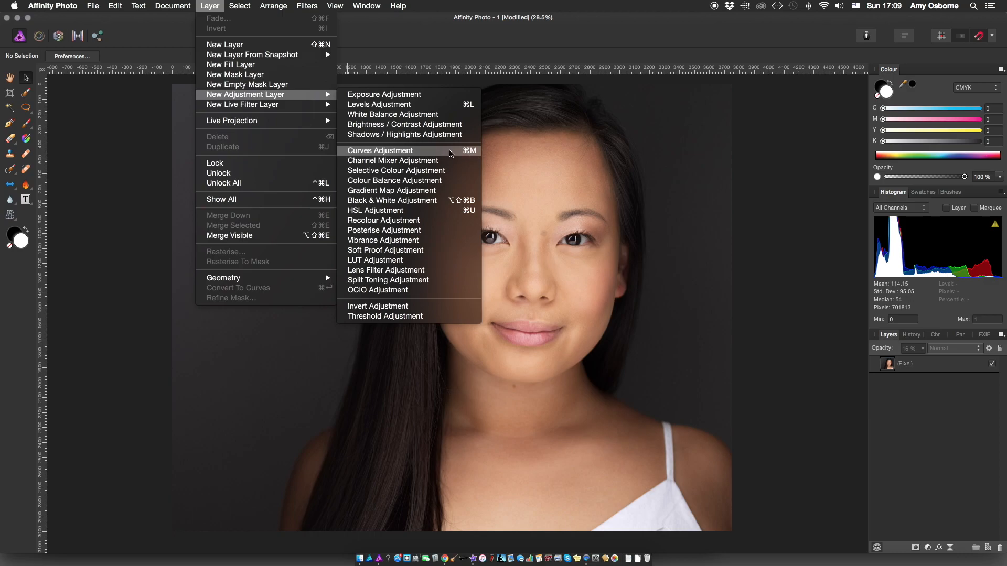
{"action": "left_click", "coordinate": [130, 151]}
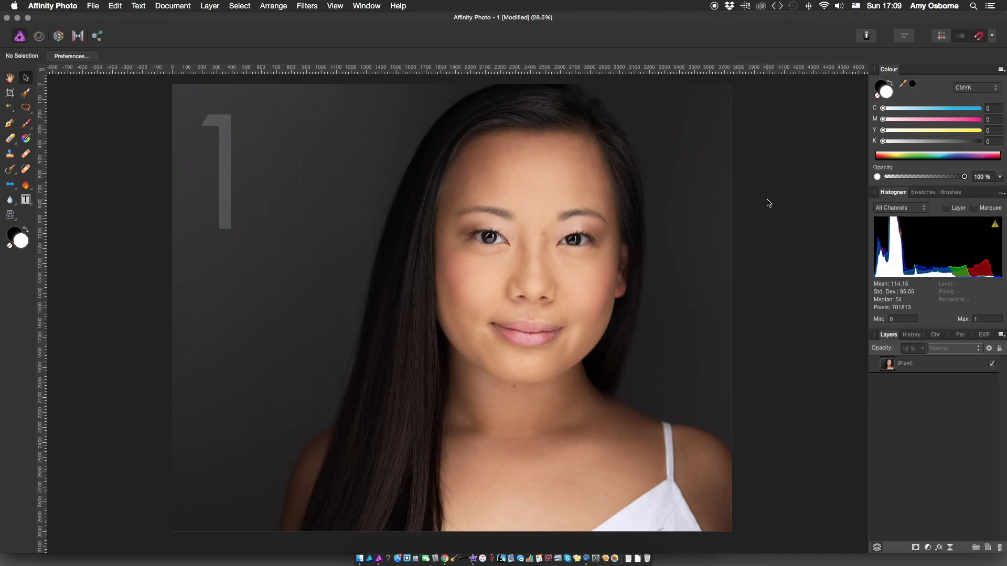
Add a Curves adjustment layer with the shadow part of the curve raised slightly, and compare the portrait with and without it.
{"action": "left_click", "coordinate": [929, 549]}
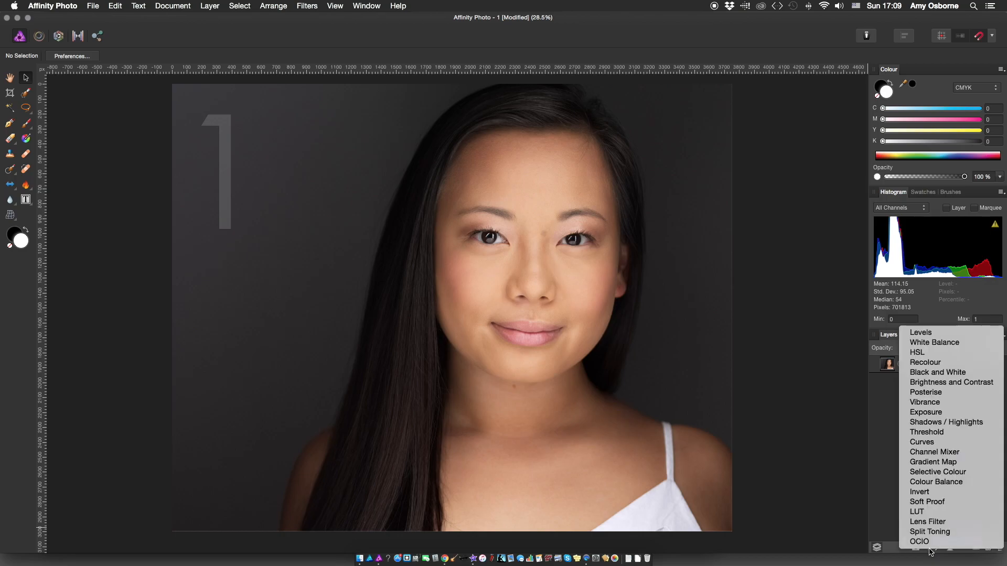
{"action": "left_click", "coordinate": [929, 443]}
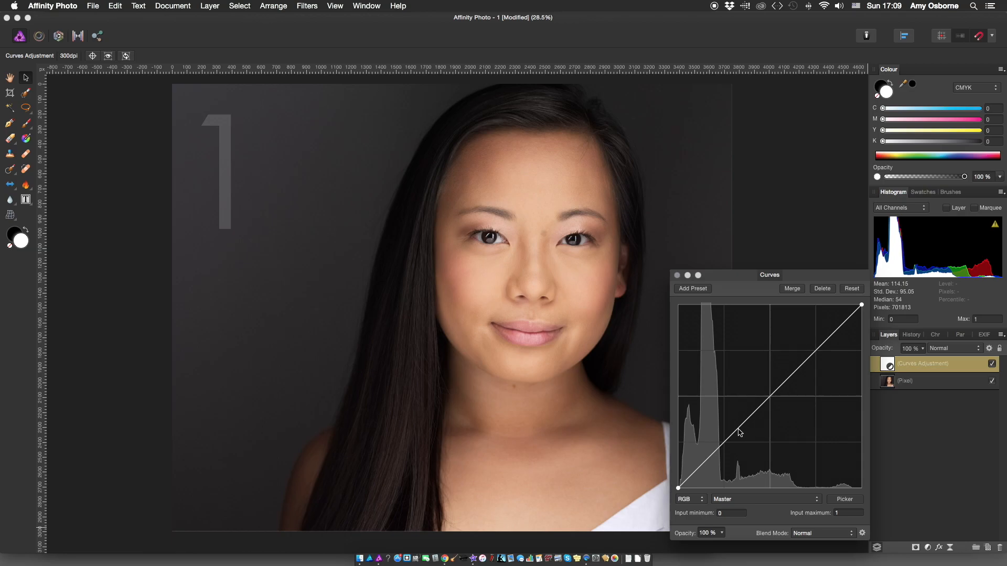
{"action": "mouse_move", "coordinate": [728, 441]}
{"action": "left_mouse_down"}
{"action": "mouse_move", "coordinate": [718, 442]}
{"action": "mouse_move", "coordinate": [723, 432]}
{"action": "left_mouse_up"}
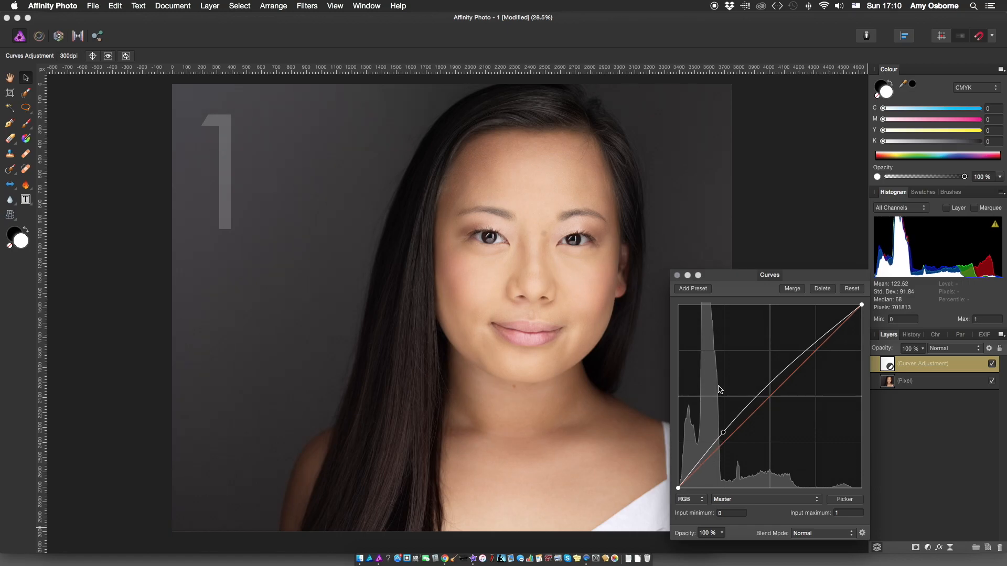
{"action": "left_click", "coordinate": [677, 276]}
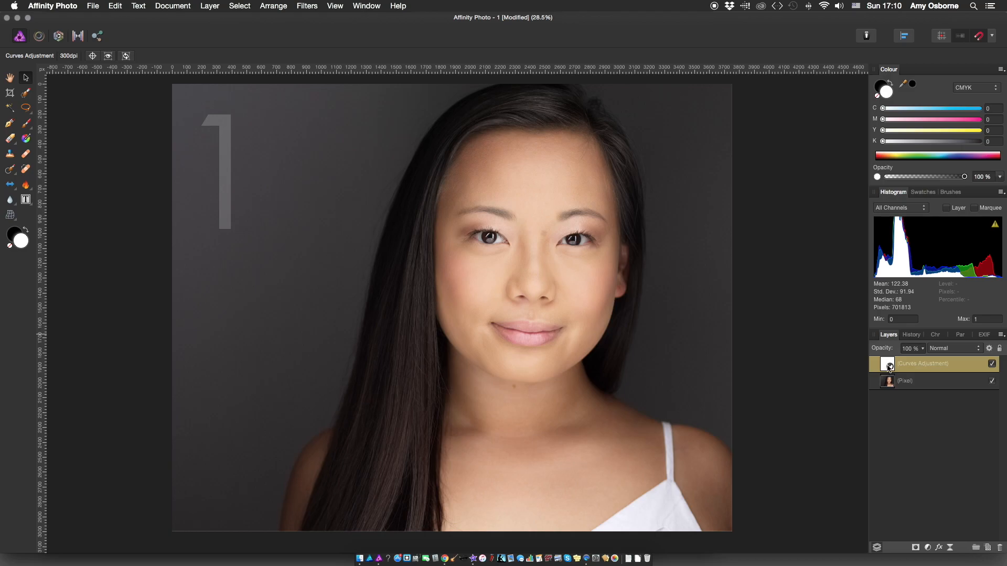
{"action": "left_click", "coordinate": [992, 364]}
{"action": "left_click", "coordinate": [992, 364]}
{"action": "left_click", "coordinate": [992, 364]}
{"action": "left_click", "coordinate": [992, 364]}
Set up the Erase Brush with a width of 754.5 px and 100% hardness.
{"action": "left_click", "coordinate": [10, 139]}
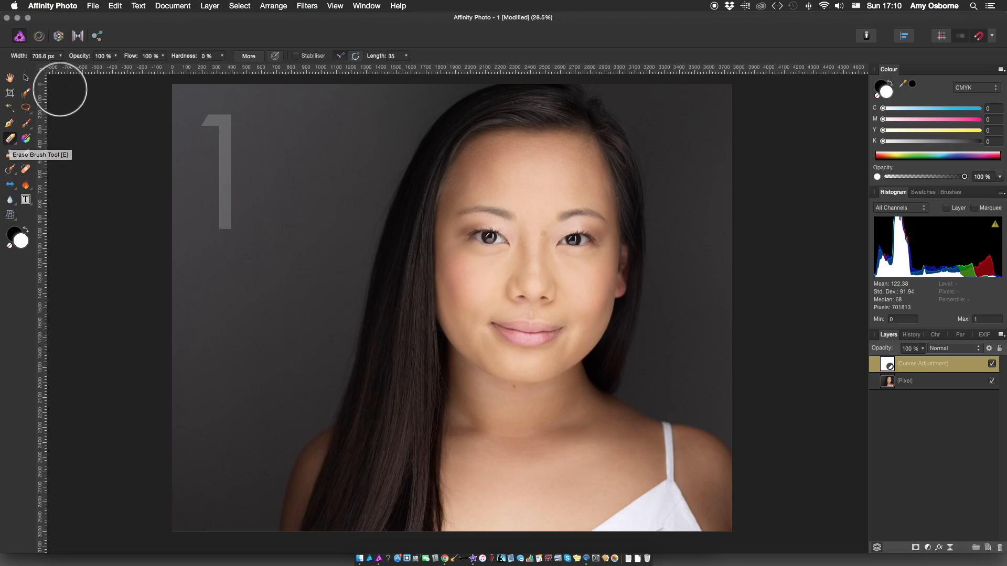
{"action": "mouse_move", "coordinate": [59, 56]}
{"action": "left_mouse_down"}
{"action": "mouse_move", "coordinate": [31, 71]}
{"action": "mouse_move", "coordinate": [82, 81]}
{"action": "mouse_move", "coordinate": [74, 89]}
{"action": "left_mouse_up"}
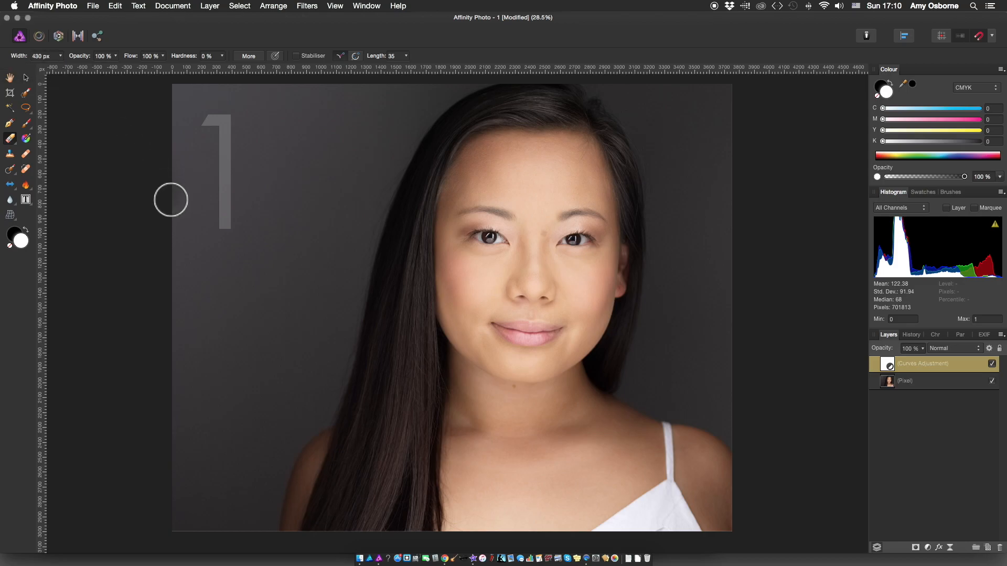
{"action": "key", "text": "bracketright"}
{"action": "key", "text": "bracketright"}
{"action": "key", "text": "bracketright"}
{"action": "key", "text": "bracketright"}
{"action": "key", "text": "bracketright"}
{"action": "key", "text": "bracketright"}
{"action": "key", "text": "bracketright"}
{"action": "key", "text": "bracketright"}
{"action": "key", "text": "bracketright"}
{"action": "key", "text": "bracketright"}
{"action": "key", "text": "bracketright"}
{"action": "key", "text": "bracketright"}
{"action": "key", "text": "bracketright"}
{"action": "key", "text": "bracketleft"}
{"action": "key", "text": "bracketleft"}
{"action": "key", "text": "bracketleft"}
{"action": "key", "text": "bracketleft"}
{"action": "key", "text": "bracketleft"}
{"action": "key", "text": "bracketleft"}
{"action": "key", "text": "bracketleft"}
{"action": "key", "text": "bracketleft"}
{"action": "key", "text": "bracketleft"}
{"action": "key", "text": "bracketleft"}
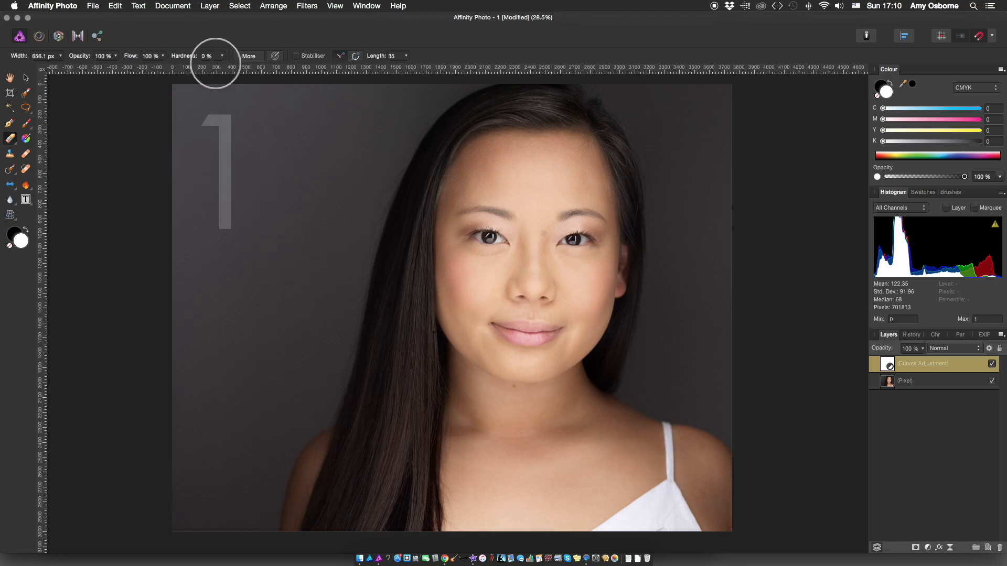
{"action": "left_click", "coordinate": [221, 55]}
{"action": "left_click_drag", "start_coordinate": [221, 71], "coordinate": [324, 74]}
{"action": "key", "text": "bracketright"}
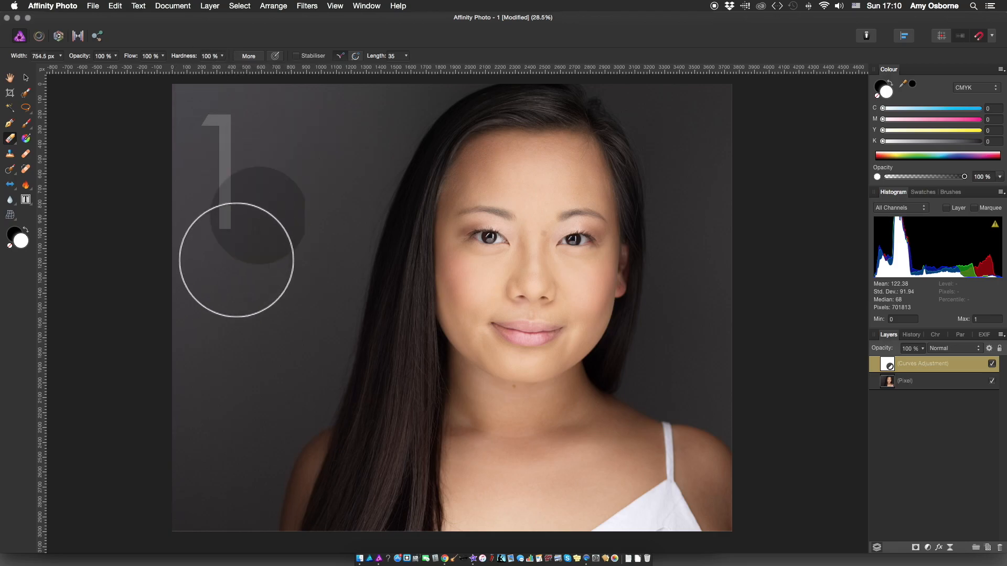
Try erasing a horizontal band of the Curves adjustment across the face and background, and undo it.
{"action": "left_click_drag", "start_coordinate": [162, 287], "coordinate": [752, 308]}
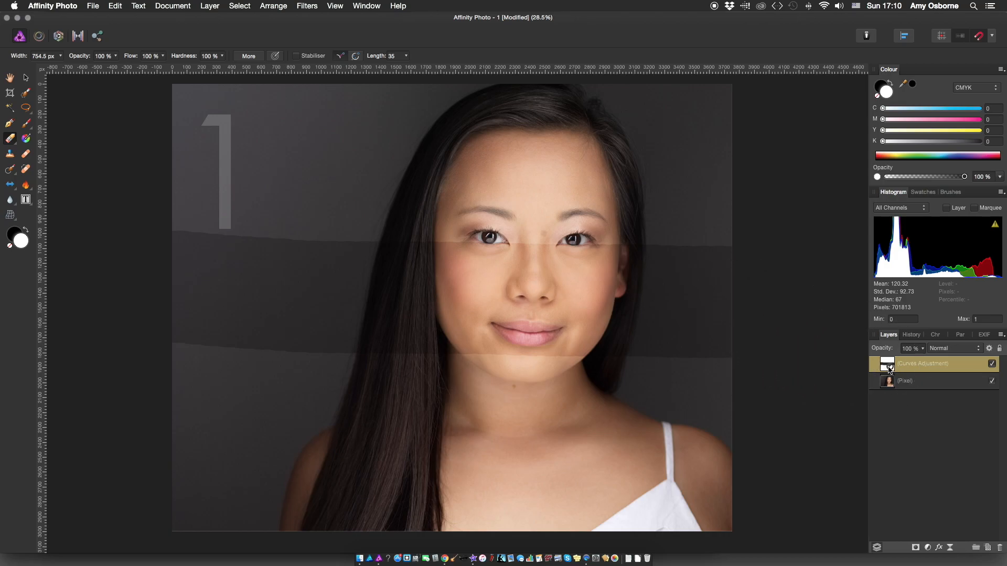
{"action": "key", "text": "super+c"}
{"action": "key", "text": "super+z"}
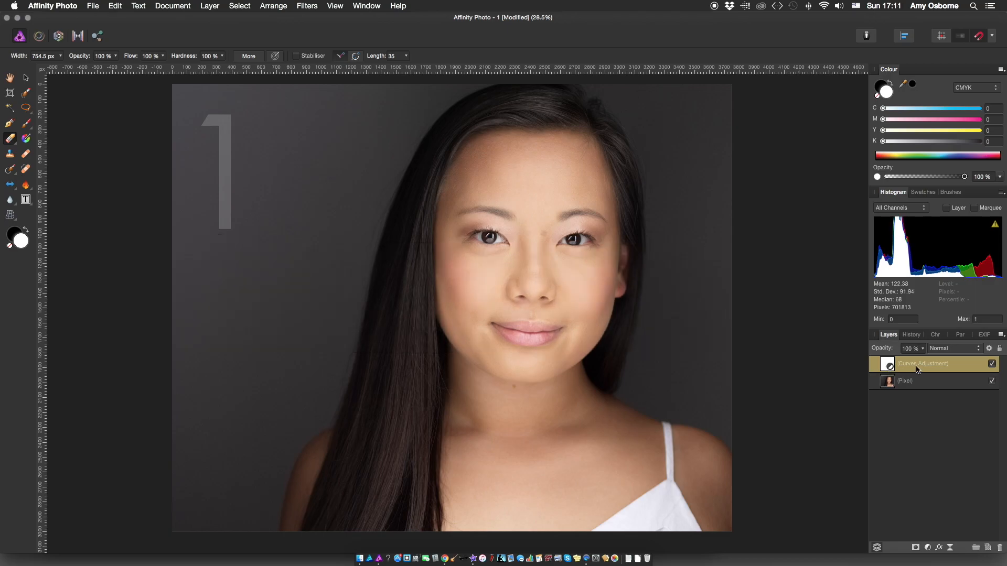
Erase the Curves adjustment from the background, face and shoulders so only the hair keeps it, softening the edges with 0% hardness.
{"action": "mouse_move", "coordinate": [283, 252]}
{"action": "left_mouse_down"}
{"action": "mouse_move", "coordinate": [247, 162]}
{"action": "mouse_move", "coordinate": [198, 108]}
{"action": "mouse_move", "coordinate": [227, 288]}
{"action": "mouse_move", "coordinate": [211, 483]}
{"action": "mouse_move", "coordinate": [243, 498]}
{"action": "mouse_move", "coordinate": [299, 341]}
{"action": "mouse_move", "coordinate": [338, 171]}
{"action": "mouse_move", "coordinate": [376, 94]}
{"action": "mouse_move", "coordinate": [266, 184]}
{"action": "mouse_move", "coordinate": [652, 74]}
{"action": "mouse_move", "coordinate": [687, 112]}
{"action": "mouse_move", "coordinate": [715, 281]}
{"action": "mouse_move", "coordinate": [647, 461]}
{"action": "mouse_move", "coordinate": [512, 449]}
{"action": "mouse_move", "coordinate": [502, 272]}
{"action": "mouse_move", "coordinate": [539, 225]}
{"action": "mouse_move", "coordinate": [557, 427]}
{"action": "left_mouse_up"}
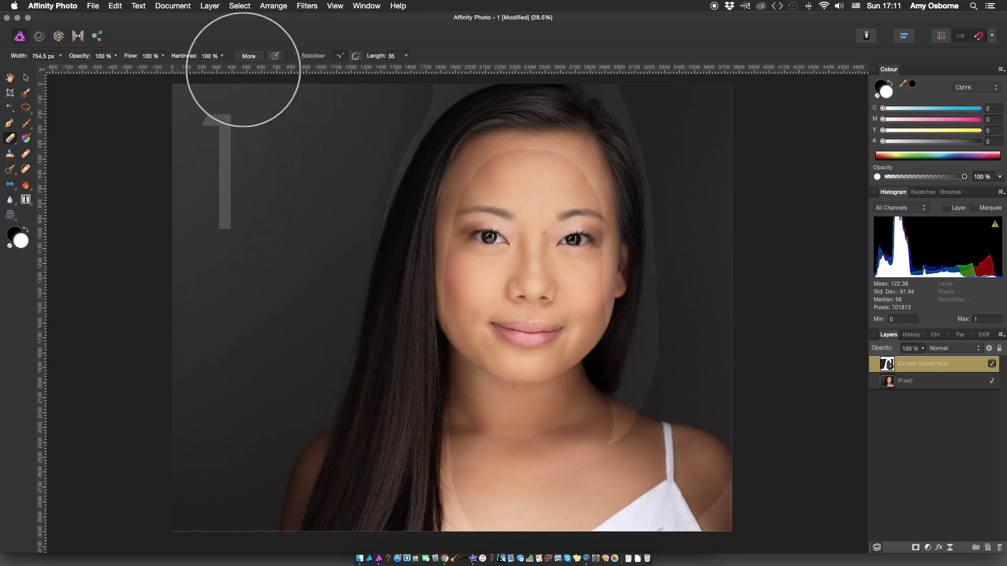
{"action": "left_click", "coordinate": [222, 56]}
{"action": "left_click_drag", "start_coordinate": [226, 69], "coordinate": [126, 68]}
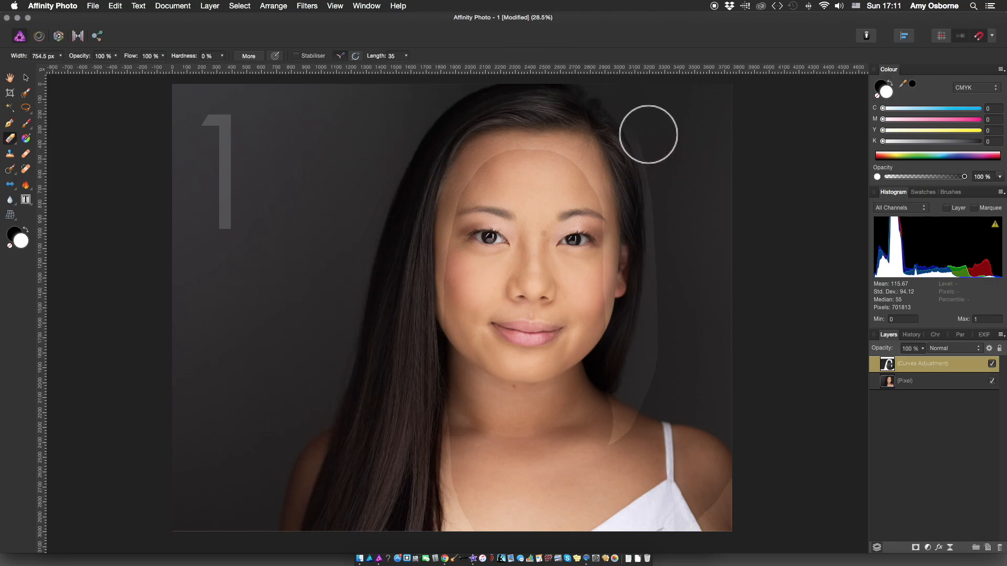
{"action": "mouse_move", "coordinate": [657, 234]}
{"action": "left_mouse_down"}
{"action": "mouse_move", "coordinate": [651, 342]}
{"action": "mouse_move", "coordinate": [621, 423]}
{"action": "mouse_move", "coordinate": [668, 539]}
{"action": "mouse_move", "coordinate": [706, 526]}
{"action": "mouse_move", "coordinate": [728, 464]}
{"action": "mouse_move", "coordinate": [687, 522]}
{"action": "mouse_move", "coordinate": [470, 529]}
{"action": "mouse_move", "coordinate": [459, 486]}
{"action": "mouse_move", "coordinate": [456, 306]}
{"action": "mouse_move", "coordinate": [460, 211]}
{"action": "mouse_move", "coordinate": [478, 162]}
{"action": "mouse_move", "coordinate": [573, 144]}
{"action": "mouse_move", "coordinate": [578, 128]}
{"action": "mouse_move", "coordinate": [606, 278]}
{"action": "mouse_move", "coordinate": [602, 343]}
{"action": "mouse_move", "coordinate": [572, 411]}
{"action": "mouse_move", "coordinate": [489, 426]}
{"action": "mouse_move", "coordinate": [459, 359]}
{"action": "mouse_move", "coordinate": [450, 275]}
{"action": "mouse_move", "coordinate": [477, 172]}
{"action": "mouse_move", "coordinate": [543, 136]}
{"action": "mouse_move", "coordinate": [594, 158]}
{"action": "mouse_move", "coordinate": [607, 256]}
{"action": "mouse_move", "coordinate": [598, 339]}
{"action": "mouse_move", "coordinate": [536, 439]}
{"action": "mouse_move", "coordinate": [645, 368]}
{"action": "mouse_move", "coordinate": [682, 157]}
{"action": "mouse_move", "coordinate": [660, 113]}
{"action": "mouse_move", "coordinate": [594, 90]}
{"action": "mouse_move", "coordinate": [497, 83]}
{"action": "mouse_move", "coordinate": [436, 104]}
{"action": "mouse_move", "coordinate": [386, 206]}
{"action": "mouse_move", "coordinate": [329, 524]}
{"action": "left_mouse_up"}
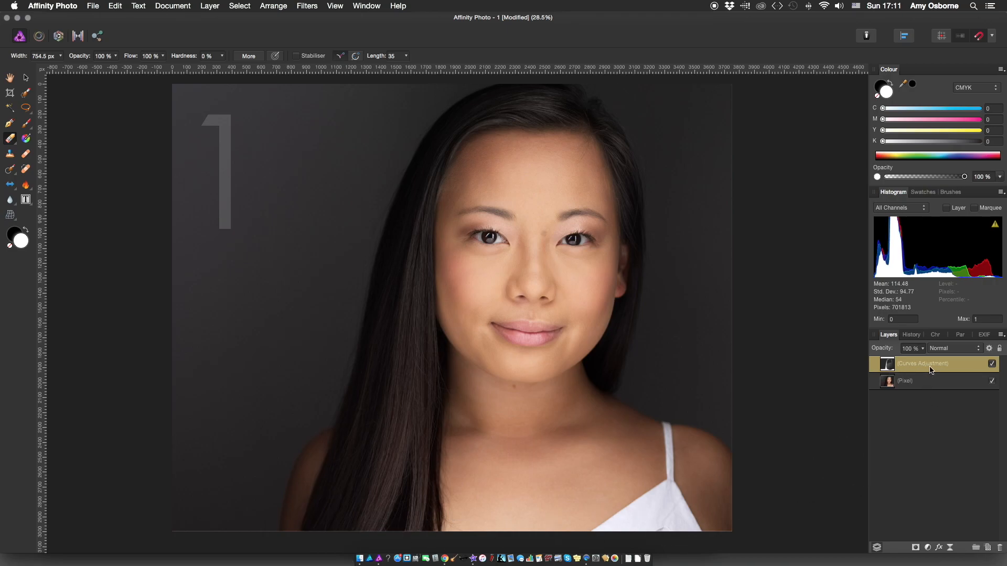
Show the Curves adjustment's mask alone, erase the faint leftover areas beside the lower hair, and return to the image.
{"action": "left_click", "coordinate": [890, 370], "text": "alt"}
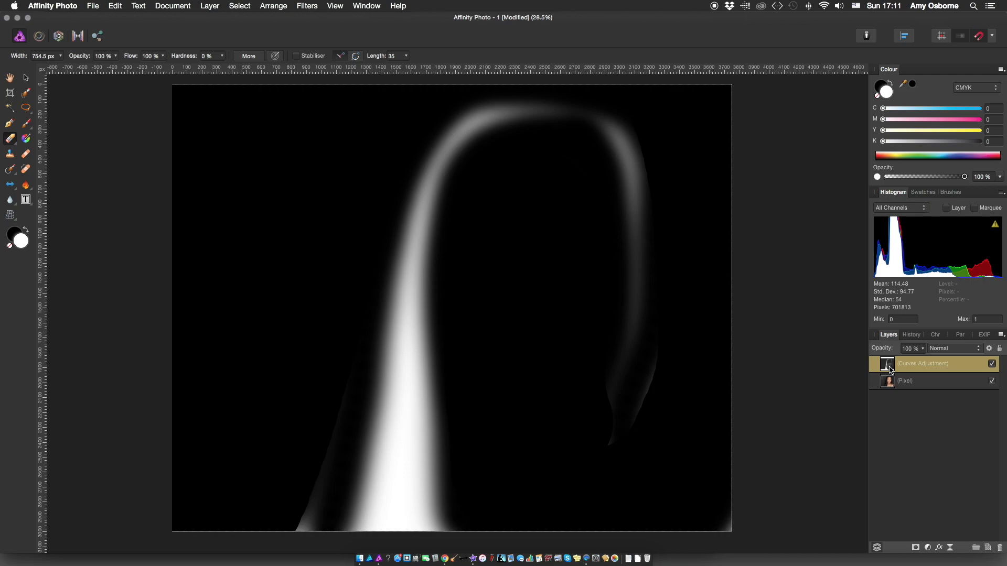
{"action": "mouse_move", "coordinate": [633, 423]}
{"action": "left_mouse_down"}
{"action": "mouse_move", "coordinate": [656, 360]}
{"action": "mouse_move", "coordinate": [658, 369]}
{"action": "left_mouse_up"}
{"action": "left_click_drag", "start_coordinate": [314, 490], "coordinate": [308, 506]}
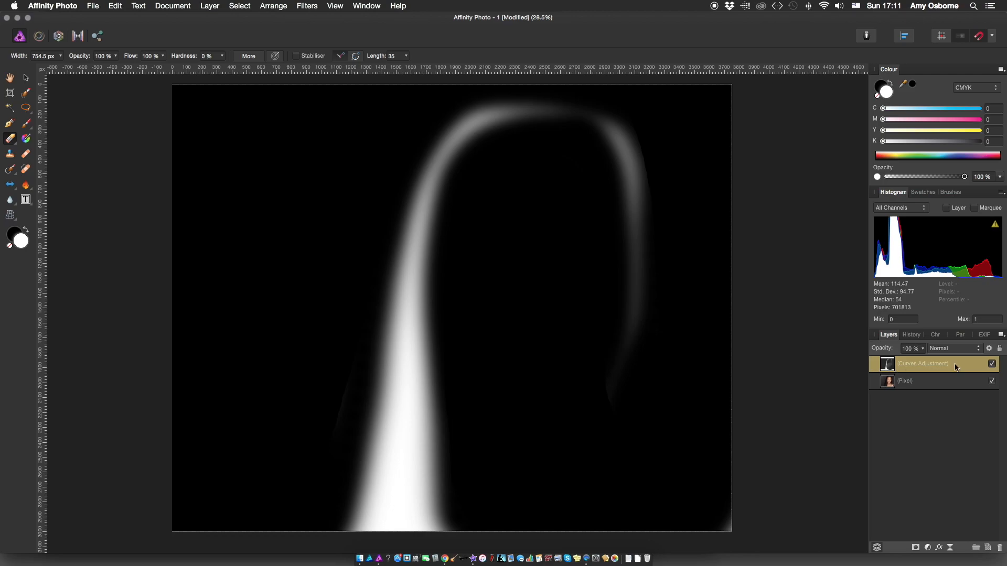
{"action": "left_click", "coordinate": [938, 380]}
{"action": "left_click", "coordinate": [937, 368]}
Compare the hair with the Curves adjustment off and on, and deselect the layer.
{"action": "left_click", "coordinate": [990, 363]}
{"action": "left_click", "coordinate": [992, 365]}
{"action": "left_click", "coordinate": [991, 364]}
{"action": "left_click", "coordinate": [991, 365]}
{"action": "left_click", "coordinate": [992, 365]}
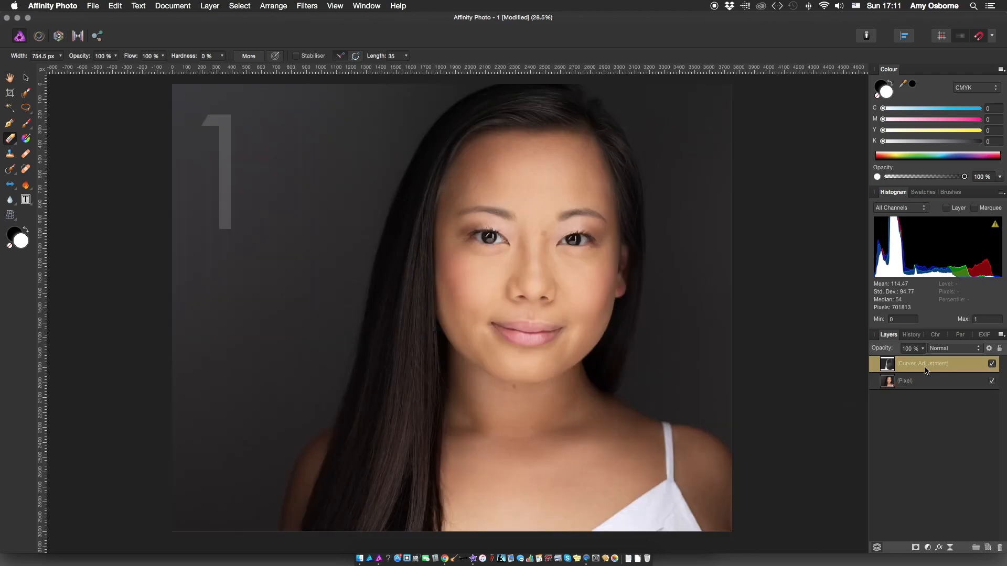
{"action": "key", "text": "v"}
{"action": "left_click", "coordinate": [810, 373]}
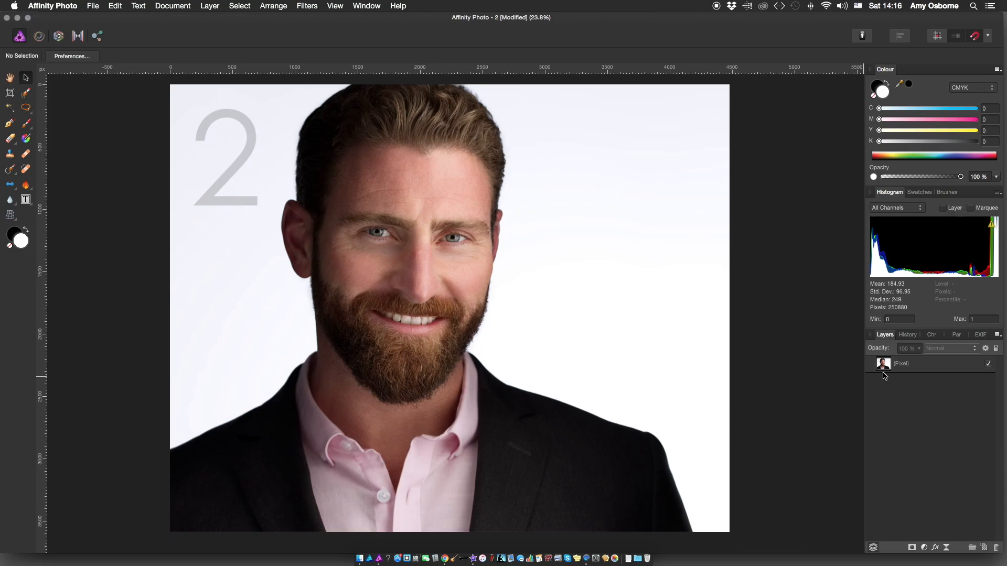
{"action": "left_click", "coordinate": [208, 6]}
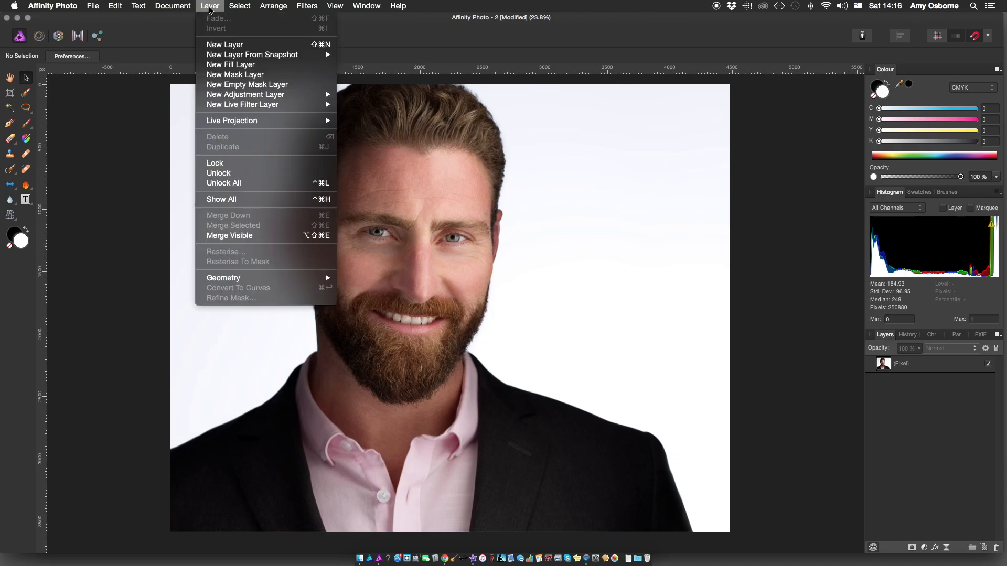
{"action": "mouse_move", "coordinate": [283, 98]}
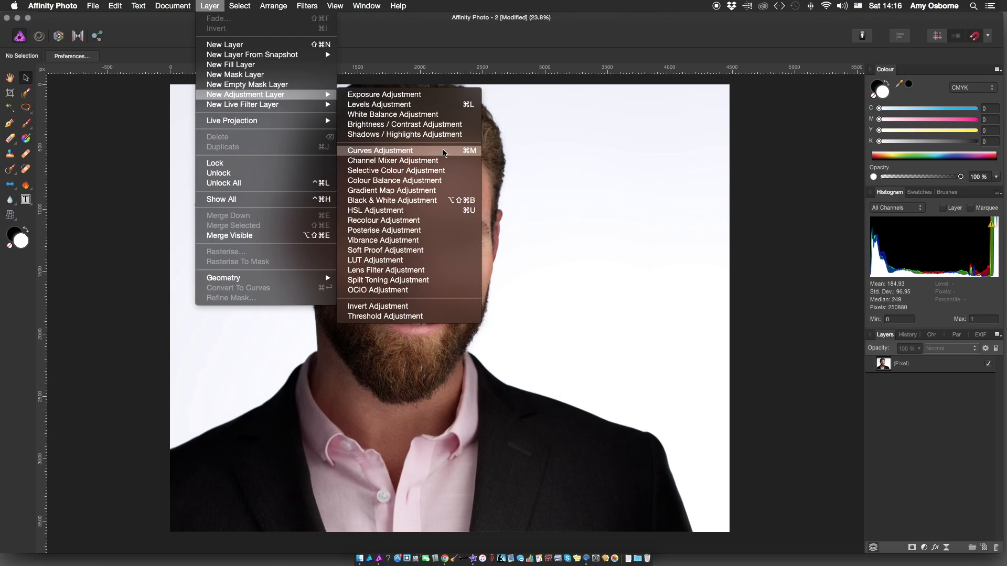
{"action": "left_click", "coordinate": [792, 352]}
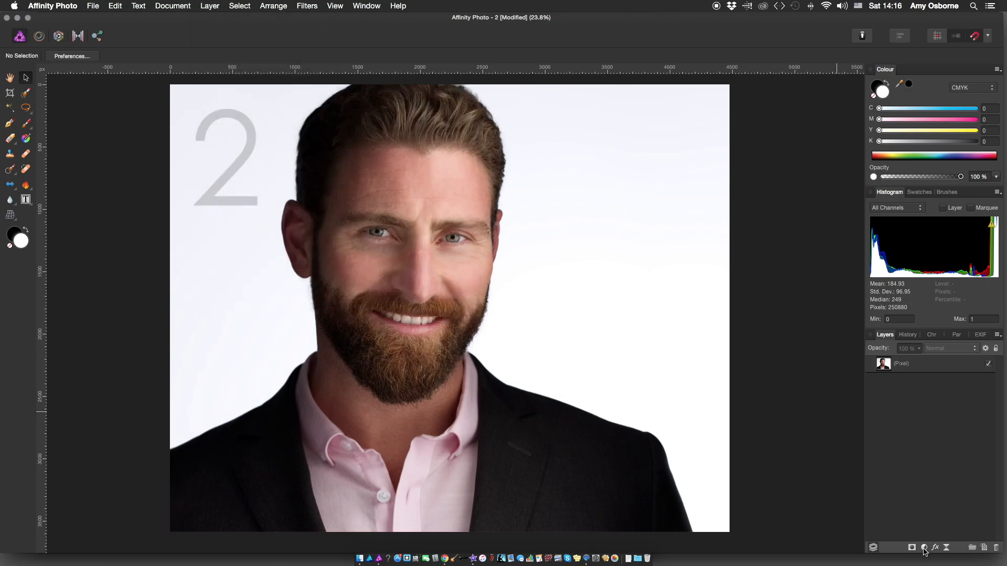
Add a Curves adjustment layer to the bearded man's portrait and raise the upper midtones of the curve slightly.
{"action": "left_click", "coordinate": [923, 549]}
{"action": "left_click", "coordinate": [923, 448]}
{"action": "left_click_drag", "start_coordinate": [784, 367], "coordinate": [776, 355]}
{"action": "left_click", "coordinate": [659, 276]}
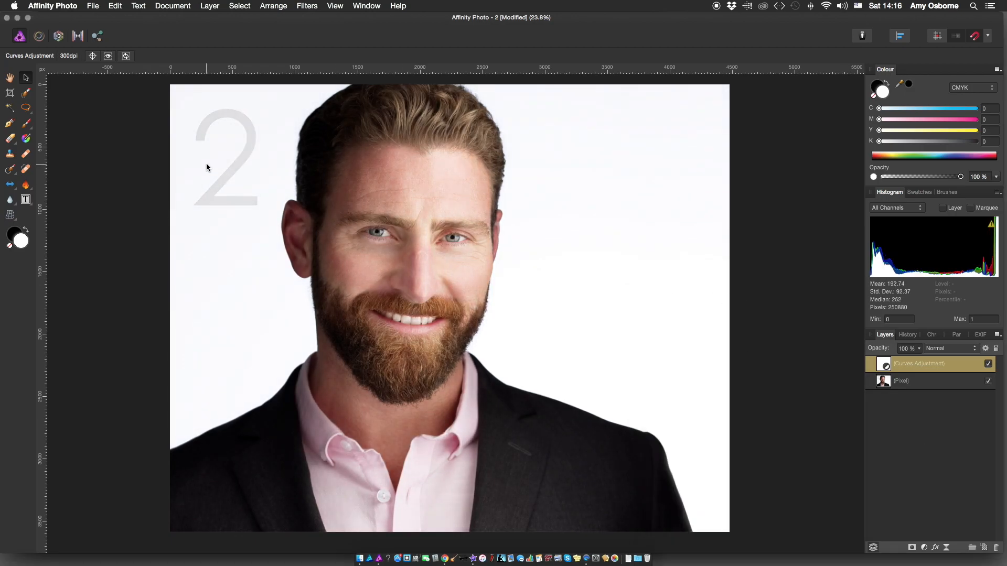
Outline the face below the hairline, the beard and the shirt front down to the image edge with a freehand selection.
{"action": "left_click", "coordinate": [28, 113]}
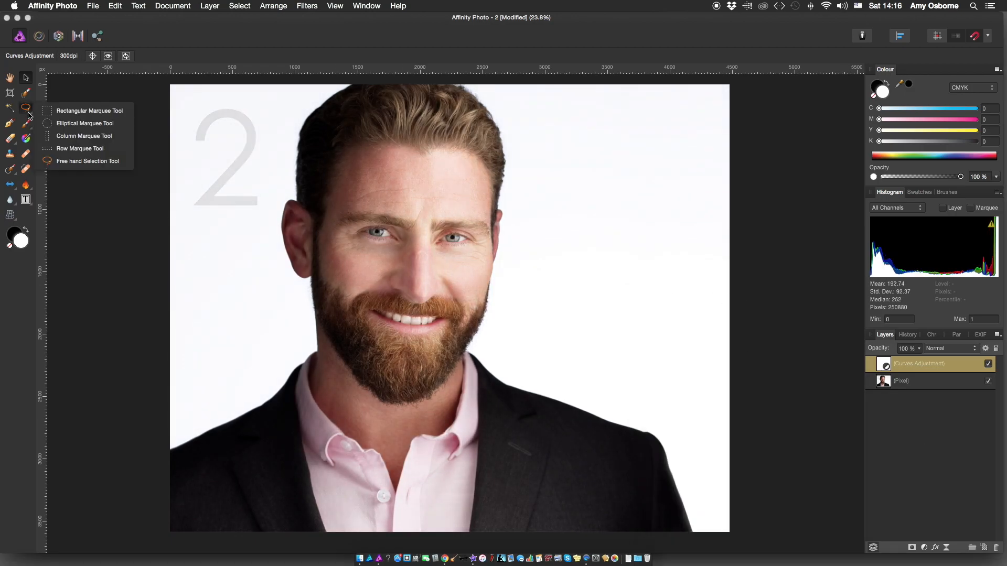
{"action": "left_click", "coordinate": [126, 165]}
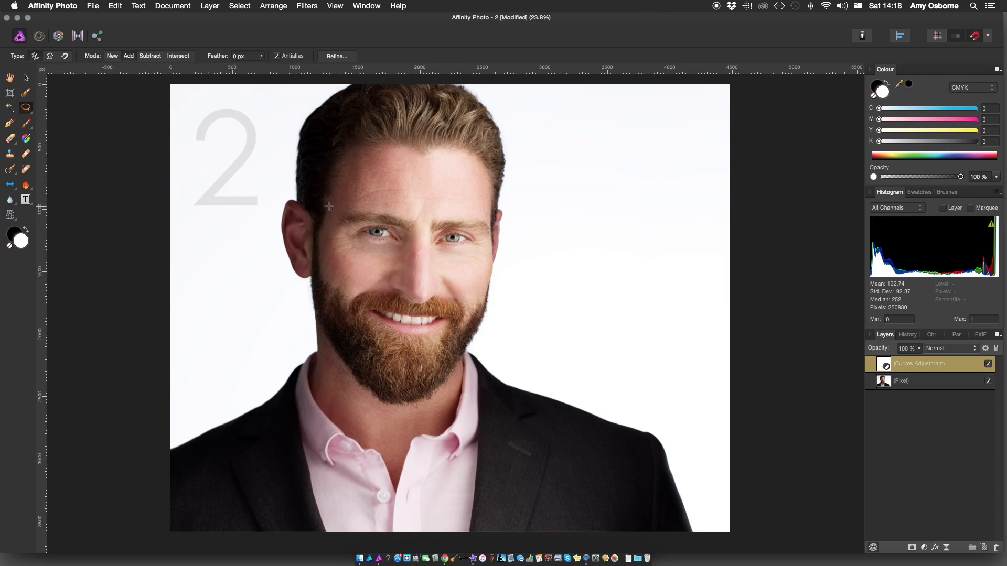
{"action": "mouse_move", "coordinate": [369, 80]}
{"action": "left_mouse_down"}
{"action": "mouse_move", "coordinate": [328, 271]}
{"action": "mouse_move", "coordinate": [320, 458]}
{"action": "mouse_move", "coordinate": [373, 559]}
{"action": "left_mouse_up"}
{"action": "mouse_move", "coordinate": [508, 560]}
{"action": "left_mouse_down"}
{"action": "mouse_move", "coordinate": [509, 268]}
{"action": "mouse_move", "coordinate": [451, 81]}
{"action": "mouse_move", "coordinate": [368, 81]}
{"action": "mouse_move", "coordinate": [353, 107]}
{"action": "mouse_move", "coordinate": [476, 76]}
{"action": "mouse_move", "coordinate": [377, 74]}
{"action": "left_mouse_up"}
{"action": "mouse_move", "coordinate": [341, 142]}
{"action": "left_mouse_down"}
{"action": "mouse_move", "coordinate": [368, 137]}
{"action": "mouse_move", "coordinate": [346, 117]}
{"action": "left_mouse_up"}
{"action": "mouse_move", "coordinate": [474, 140]}
{"action": "left_mouse_down"}
{"action": "mouse_move", "coordinate": [504, 117]}
{"action": "mouse_move", "coordinate": [480, 118]}
{"action": "left_mouse_up"}
{"action": "left_click_drag", "start_coordinate": [462, 142], "coordinate": [510, 127]}
Extend the selection in Add mode along the side of the face, and remove the Curves adjustment inside it.
{"action": "left_click", "coordinate": [130, 56]}
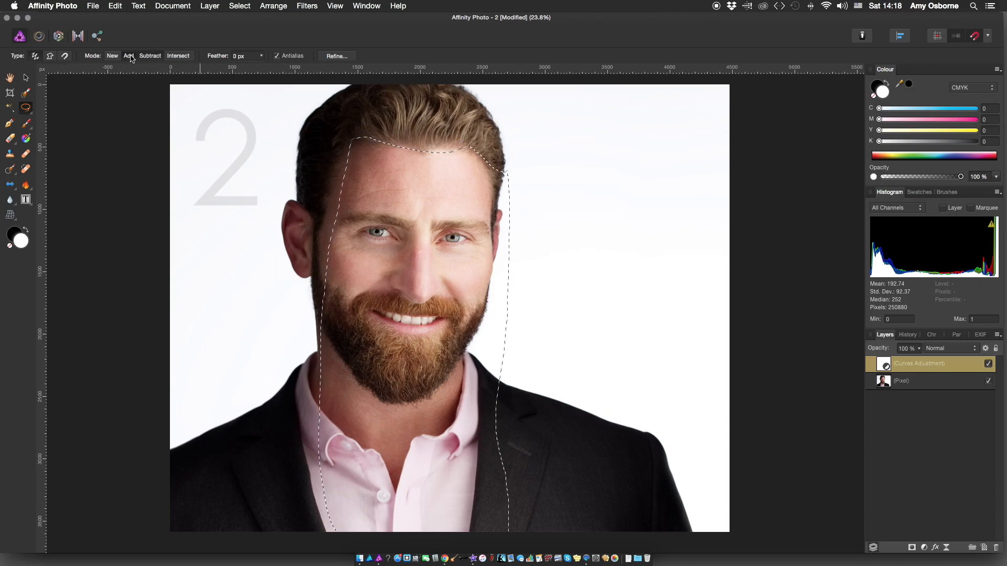
{"action": "mouse_move", "coordinate": [372, 143]}
{"action": "left_mouse_down"}
{"action": "mouse_move", "coordinate": [431, 153]}
{"action": "mouse_move", "coordinate": [467, 147]}
{"action": "left_mouse_up"}
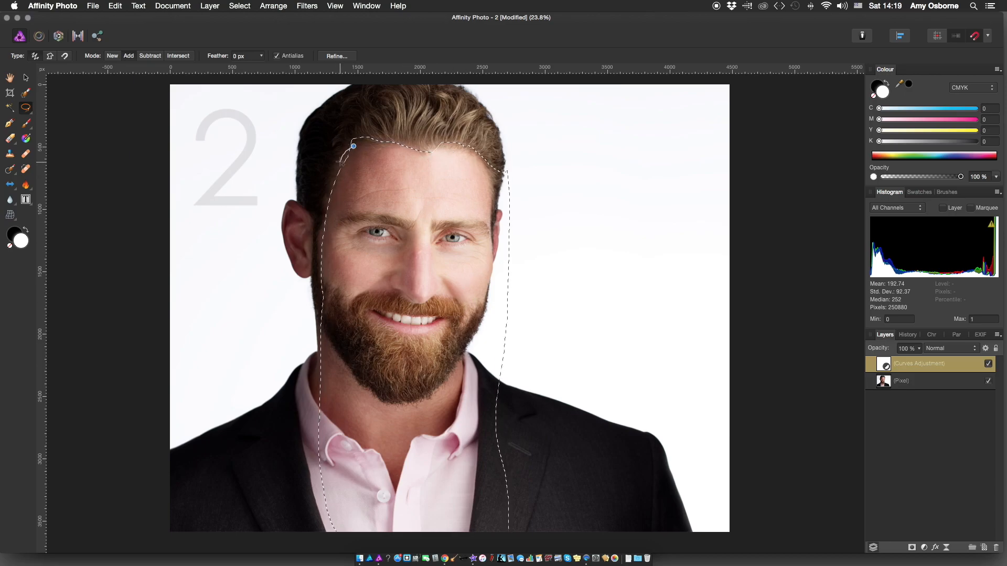
{"action": "left_click_drag", "start_coordinate": [323, 208], "coordinate": [326, 334]}
{"action": "key", "text": "v"}
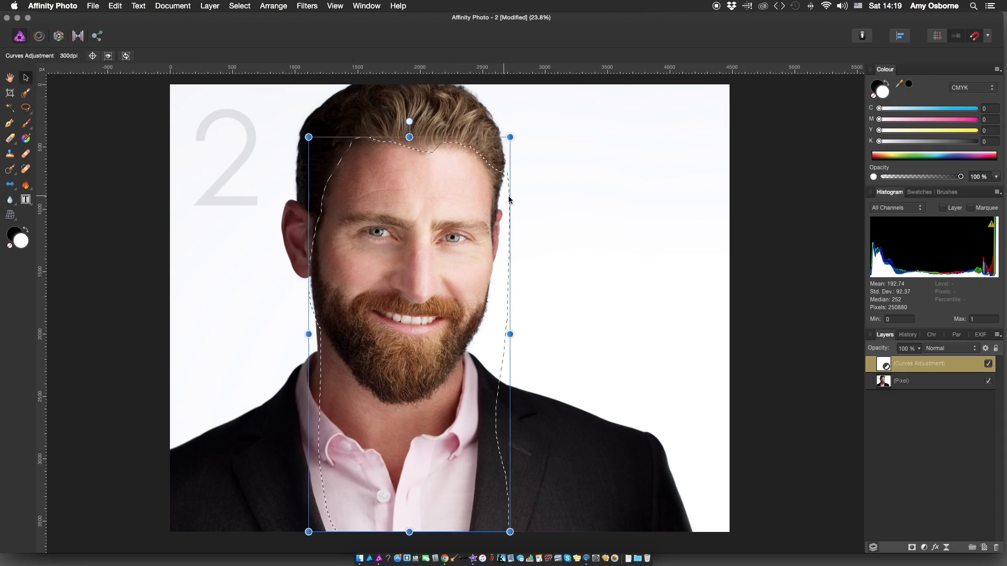
{"action": "key", "text": "super+d"}
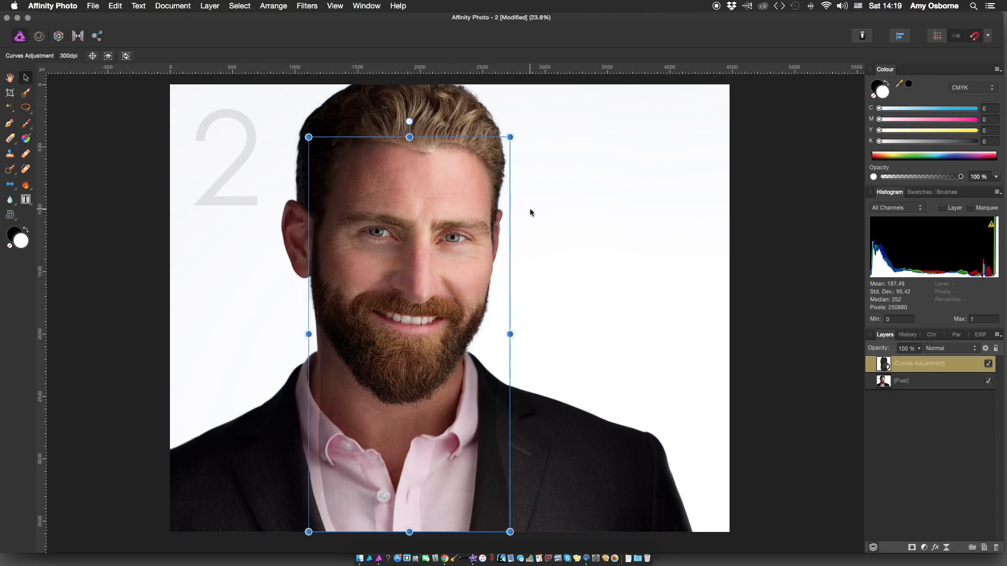
Compare the portrait with the Curves adjustment off and on, and examine the edges of the masked area around the face and shirt.
{"action": "left_click", "coordinate": [989, 364]}
{"action": "left_click", "coordinate": [990, 364]}
{"action": "left_click", "coordinate": [989, 364]}
{"action": "left_click", "coordinate": [989, 364]}
{"action": "left_click", "coordinate": [989, 364]}
{"action": "left_click", "coordinate": [989, 364]}
{"action": "left_click", "coordinate": [989, 364]}
{"action": "left_click", "coordinate": [989, 364]}
{"action": "left_click", "coordinate": [184, 457]}
{"action": "left_click", "coordinate": [163, 459]}
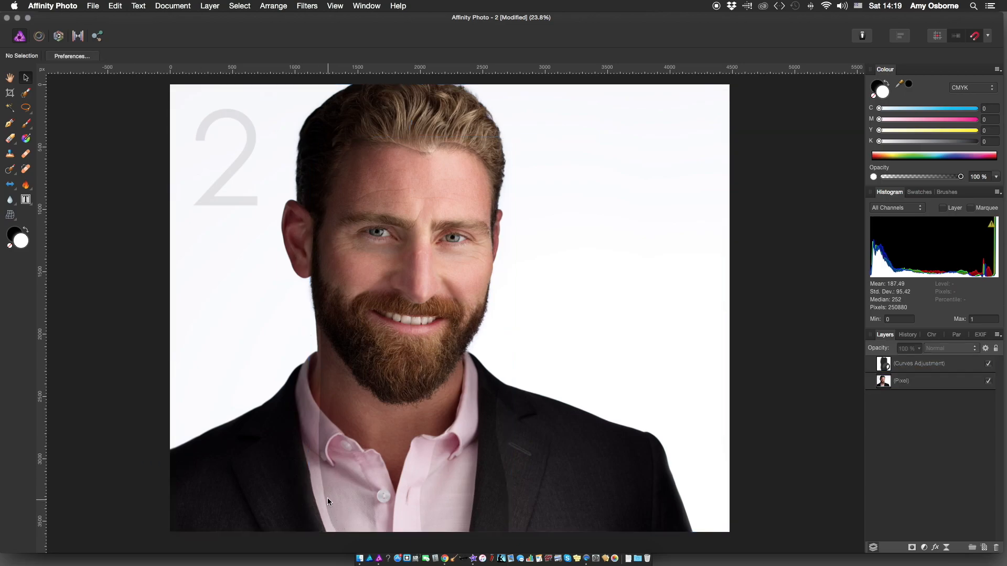
{"action": "left_click", "coordinate": [989, 366]}
{"action": "left_click", "coordinate": [989, 366]}
{"action": "left_click", "coordinate": [989, 365]}
{"action": "left_click", "coordinate": [989, 365]}
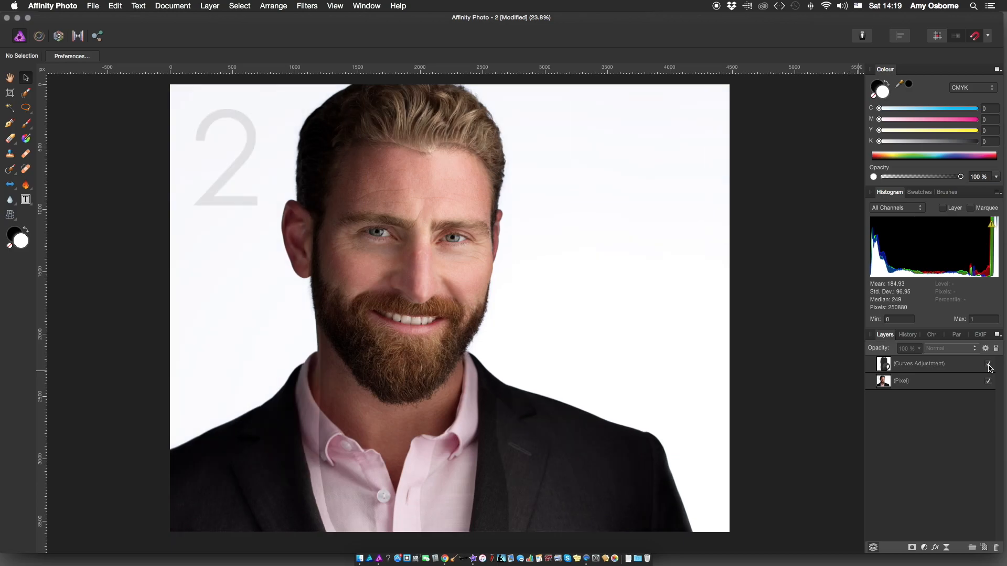
Undo the removal of the Curves adjustment from the face area and clear the freehand selection.
{"action": "left_click", "coordinate": [942, 364]}
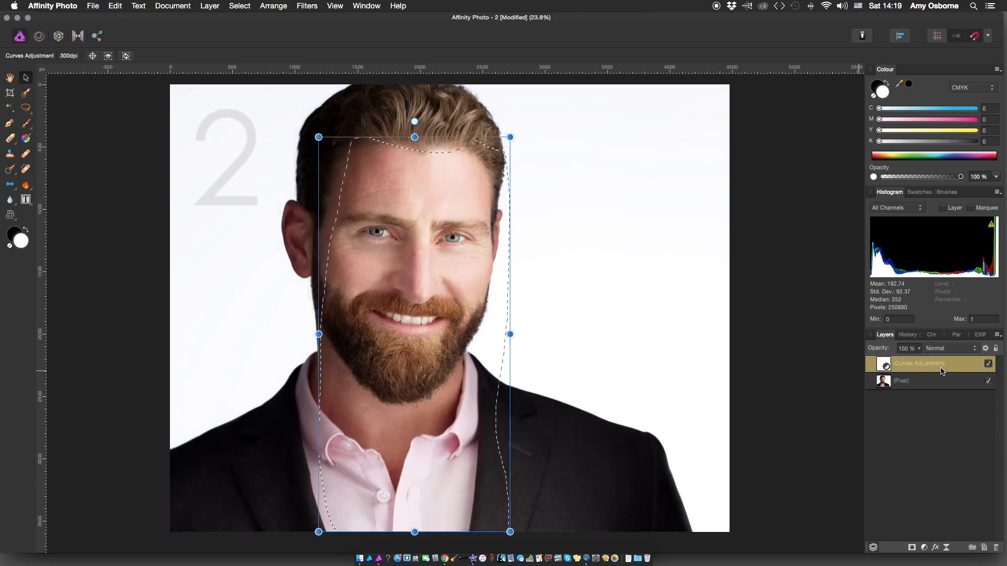
{"action": "key", "text": "super+d"}
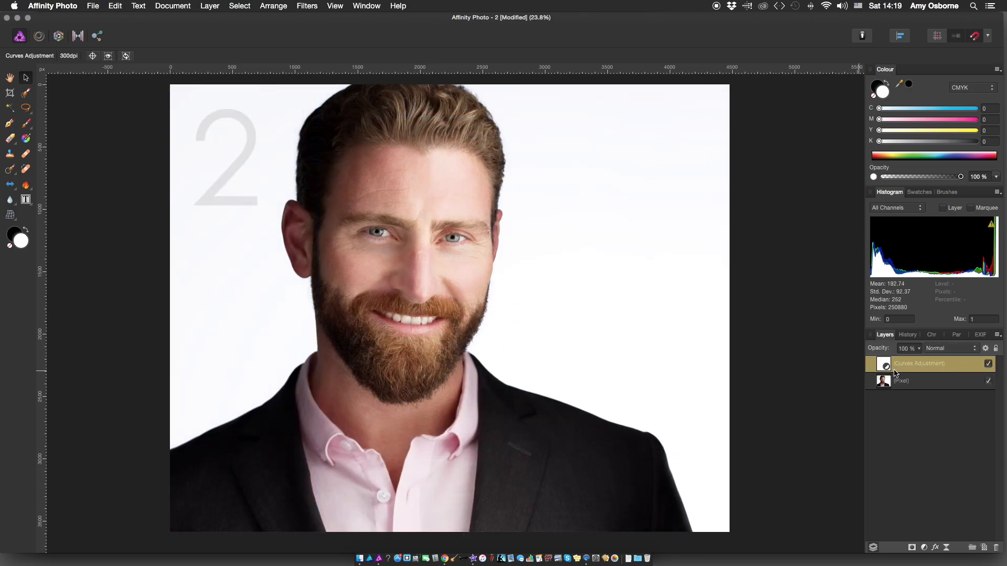
Outline the face below the hairline, the beard and the shirt front with a freehand selection feathered by 330 px.
{"action": "left_click", "coordinate": [26, 107]}
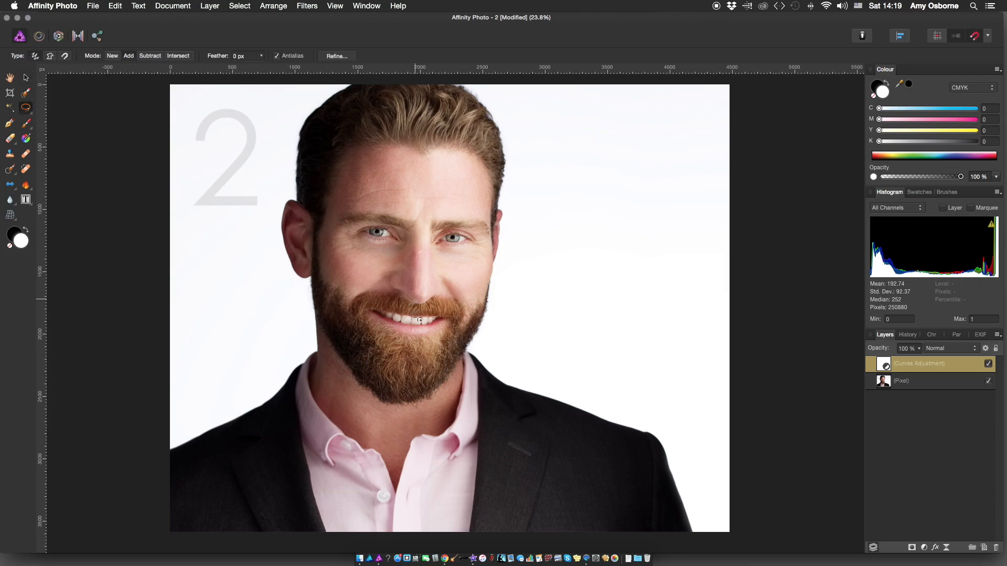
{"action": "left_click", "coordinate": [262, 57]}
{"action": "left_click_drag", "start_coordinate": [260, 70], "coordinate": [319, 78]}
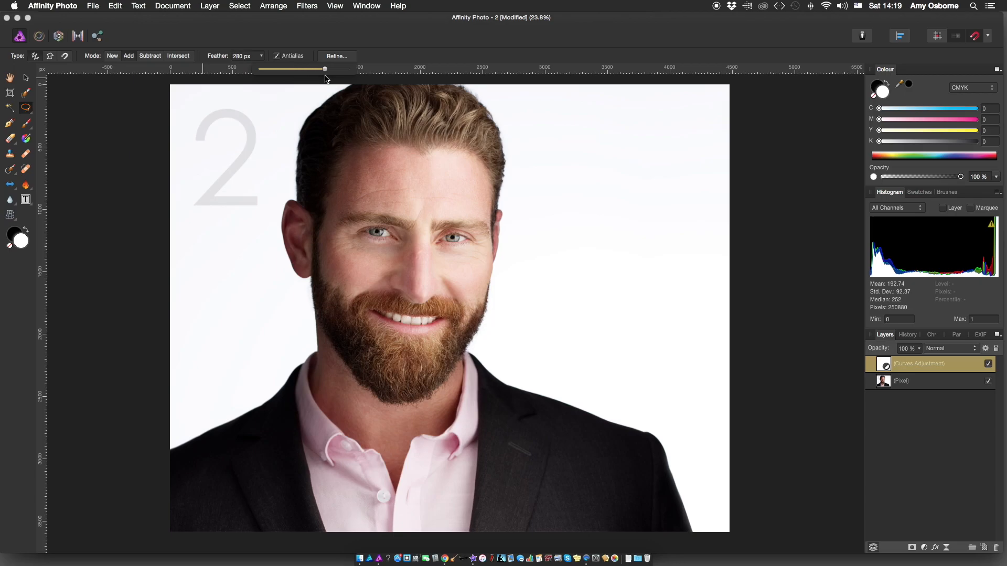
{"action": "left_click_drag", "start_coordinate": [325, 75], "coordinate": [329, 76]}
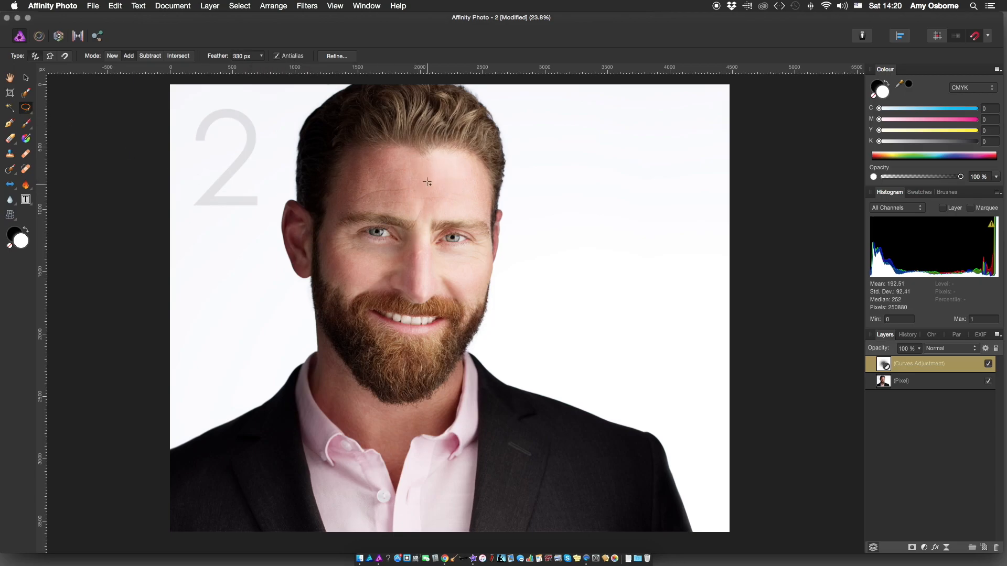
{"action": "mouse_move", "coordinate": [361, 139]}
{"action": "left_mouse_down"}
{"action": "mouse_move", "coordinate": [311, 326]}
{"action": "mouse_move", "coordinate": [343, 532]}
{"action": "mouse_move", "coordinate": [467, 495]}
{"action": "mouse_move", "coordinate": [487, 187]}
{"action": "mouse_move", "coordinate": [387, 152]}
{"action": "left_mouse_up"}
{"action": "left_click_drag", "start_coordinate": [337, 190], "coordinate": [361, 142]}
Remove the Curves adjustment inside the selected face and shirt area and clear the selection.
{"action": "left_click", "coordinate": [24, 78]}
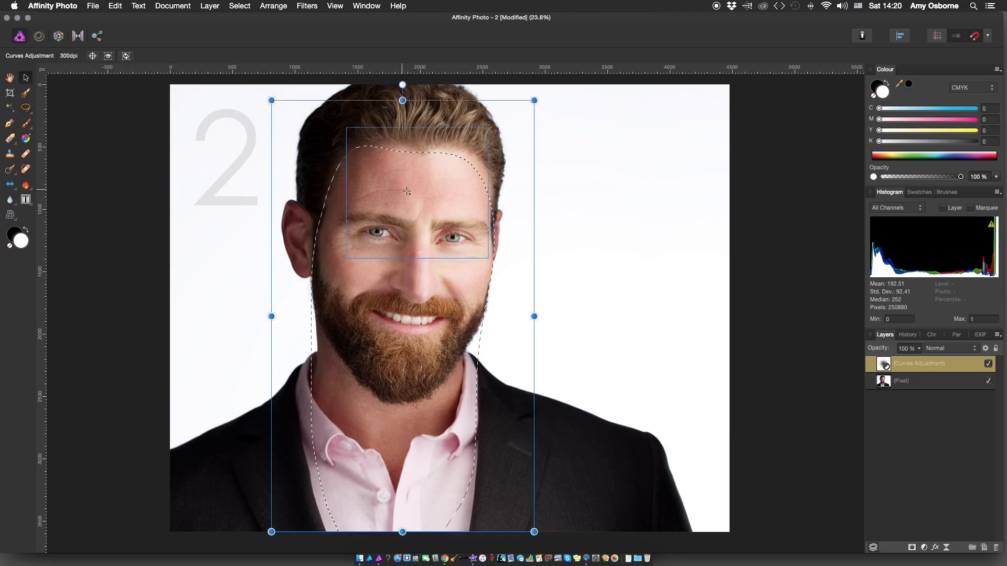
{"action": "key", "text": "Delete"}
{"action": "key", "text": "super+d"}
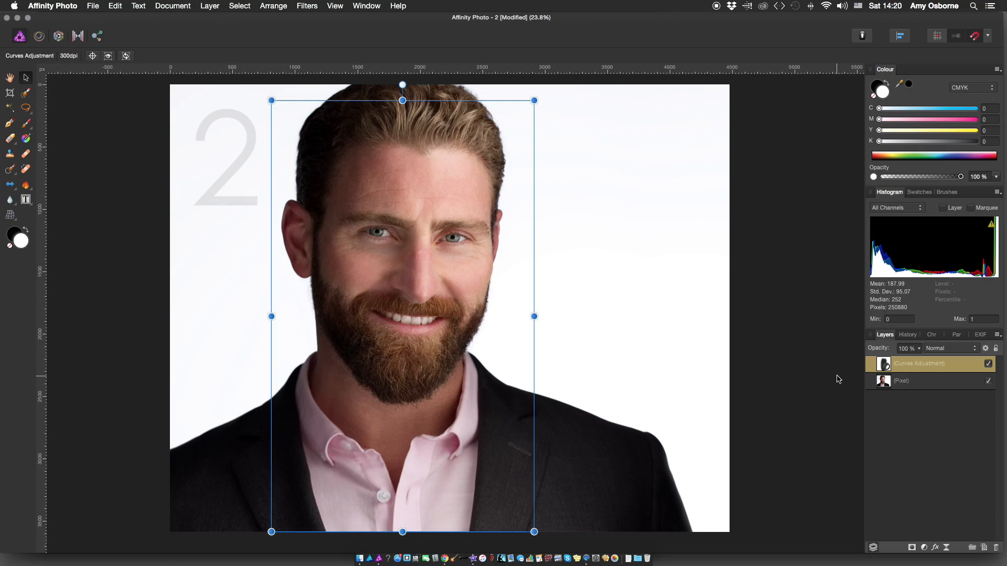
Compare the bearded man's portrait with the softly masked Curves adjustment off and on.
{"action": "left_click", "coordinate": [820, 375]}
{"action": "left_click", "coordinate": [987, 365]}
{"action": "left_click", "coordinate": [987, 365]}
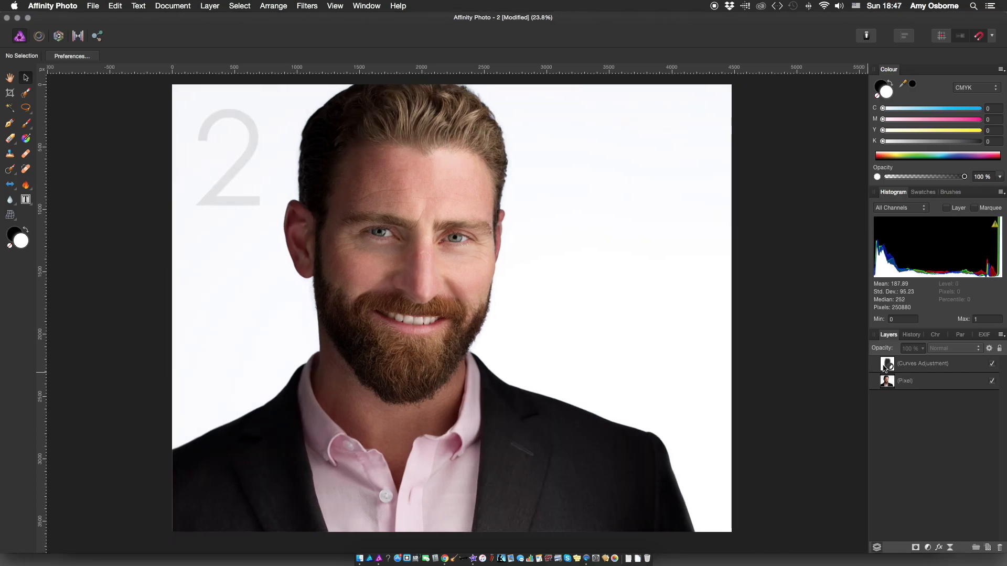
Lower the curve's point toward the midtones for gentler brightening and set the Curves layer's opacity to 40%.
{"action": "double_click", "coordinate": [884, 366]}
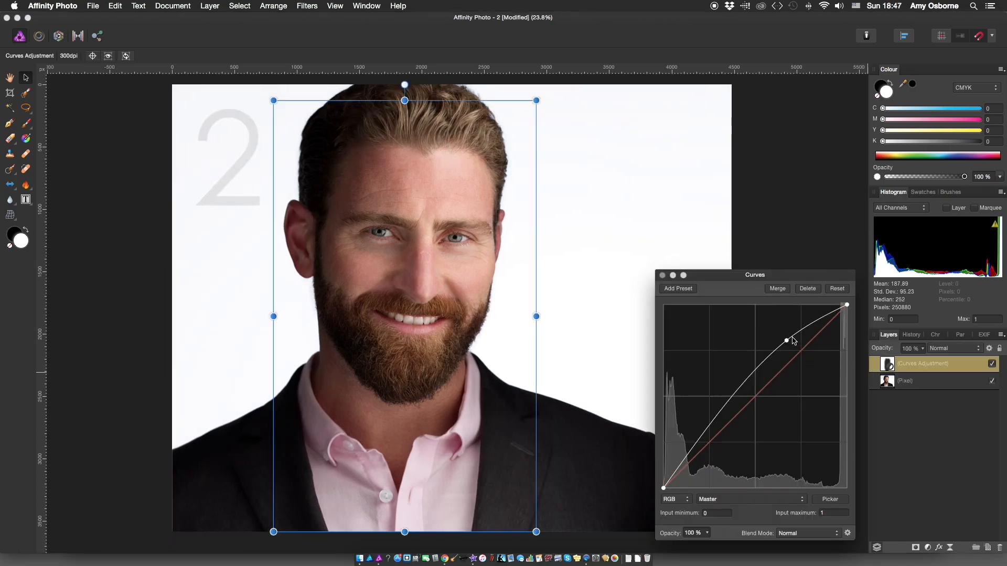
{"action": "left_click_drag", "start_coordinate": [788, 341], "coordinate": [763, 372]}
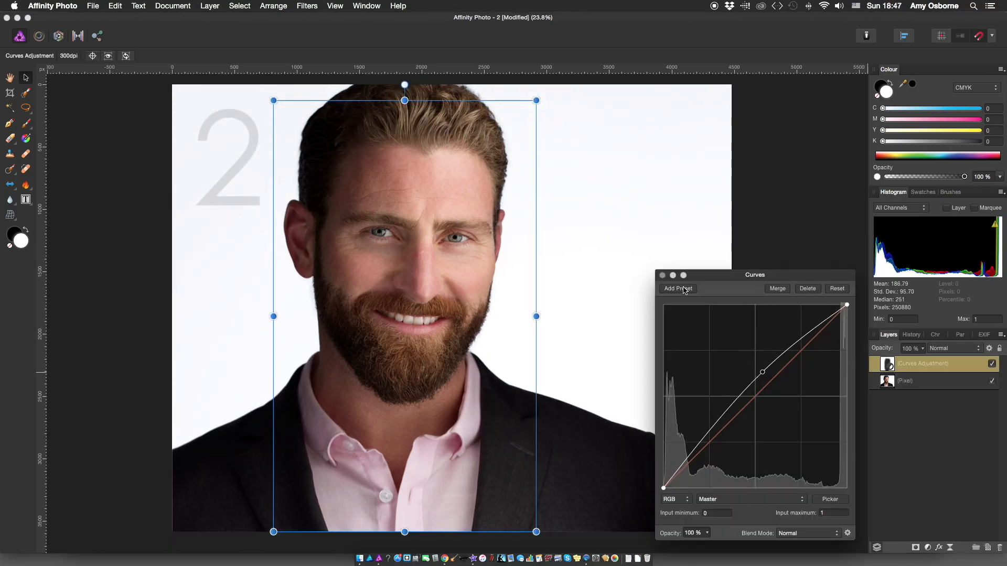
{"action": "left_click", "coordinate": [662, 275]}
{"action": "left_click_drag", "start_coordinate": [922, 348], "coordinate": [871, 377]}
{"action": "left_click", "coordinate": [866, 371]}
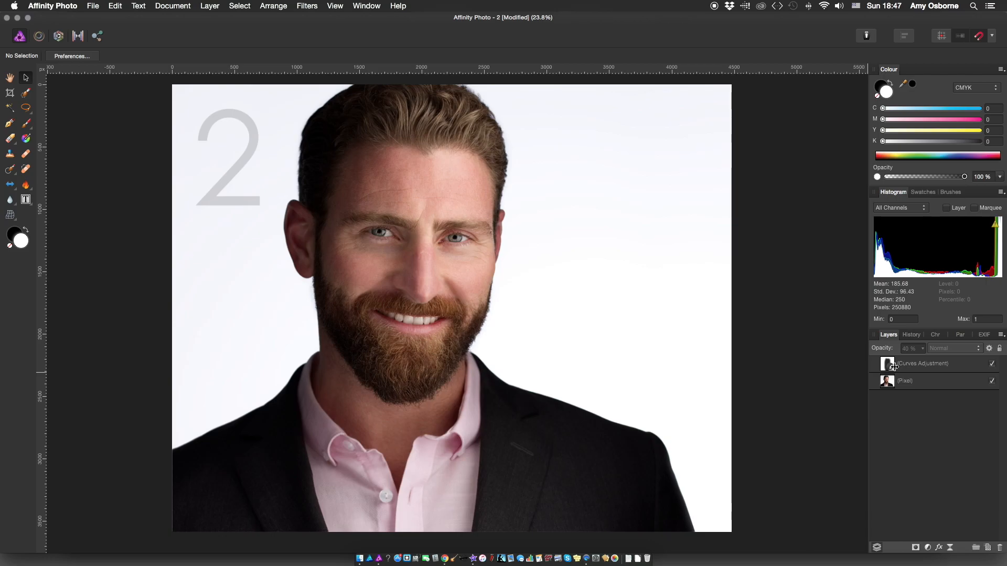
View the Curves adjustment's mask on its own and return to the normal image view.
{"action": "left_click", "coordinate": [891, 366], "text": "alt"}
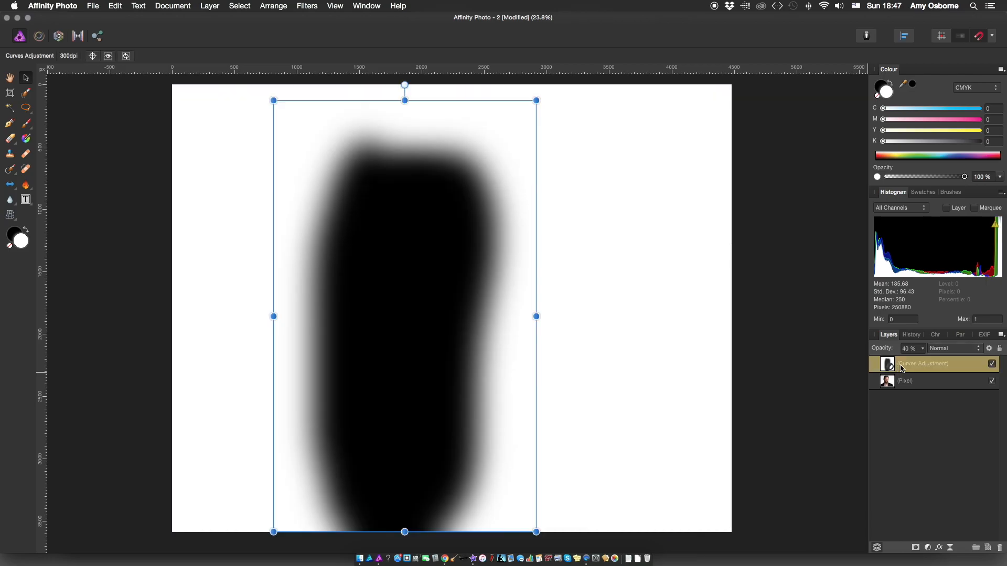
{"action": "left_click", "coordinate": [923, 384]}
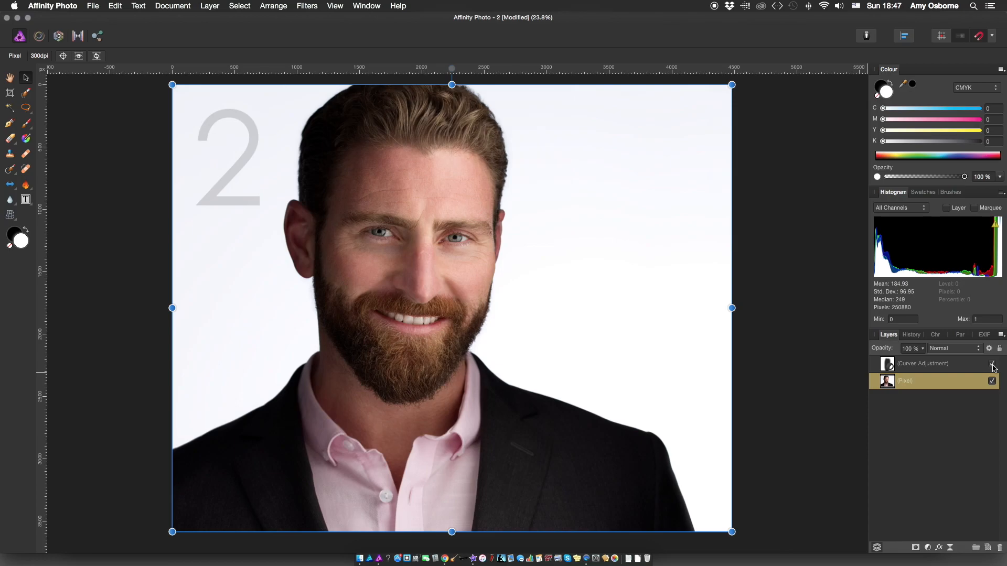
{"action": "left_click", "coordinate": [814, 364]}
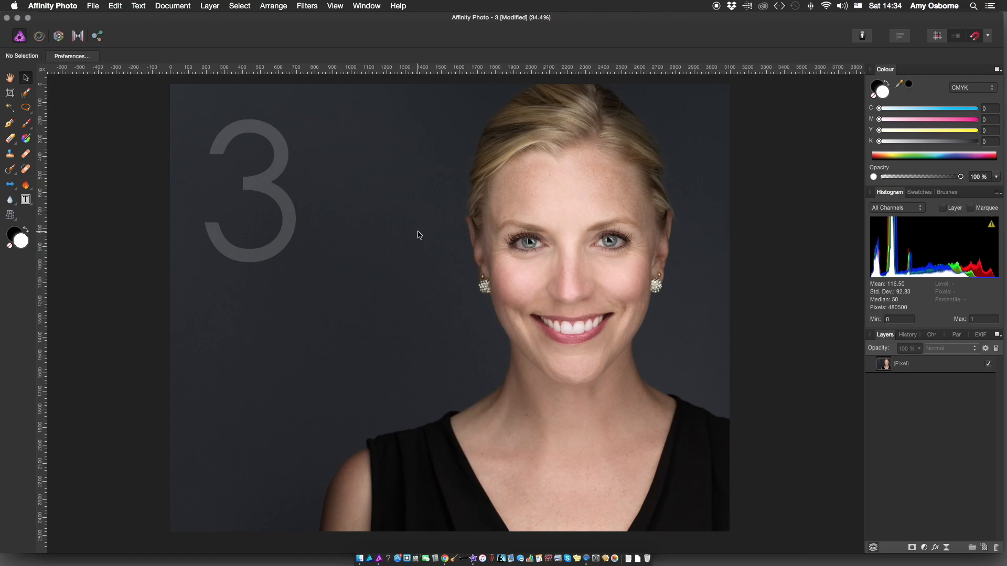
Set the freehand selection feather to 7 px and outline the light hair strand sweeping along the left hairline in portrait 3.
{"action": "left_click", "coordinate": [26, 108]}
{"action": "left_click", "coordinate": [261, 55]}
{"action": "left_click_drag", "start_coordinate": [259, 75], "coordinate": [234, 85]}
{"action": "scroll", "coordinate": [572, 161], "scroll_direction": "up", "scroll_amount": 5}
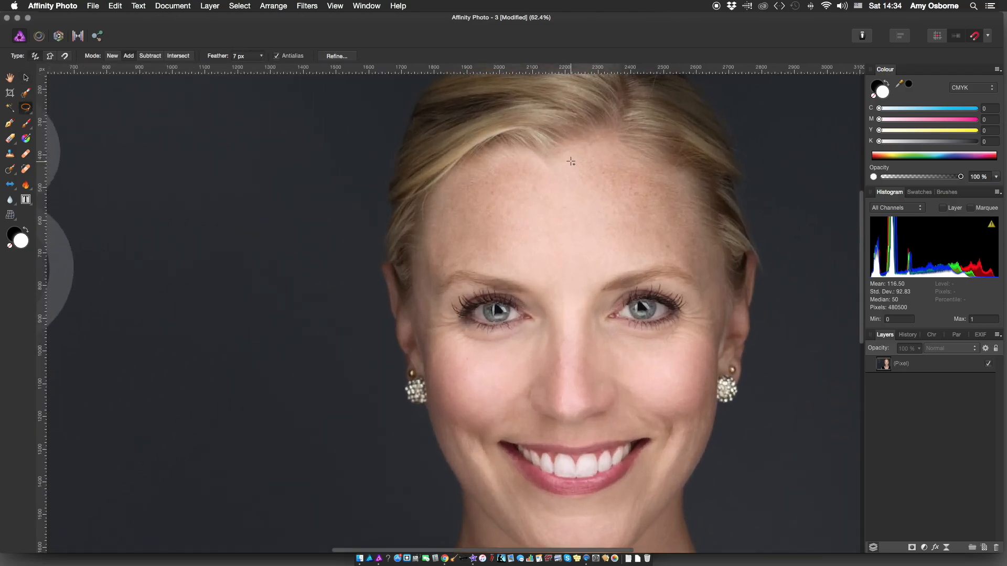
{"action": "scroll", "coordinate": [571, 161], "scroll_direction": "up", "scroll_amount": 5}
{"action": "scroll", "coordinate": [572, 223], "scroll_direction": "up", "scroll_amount": 3}
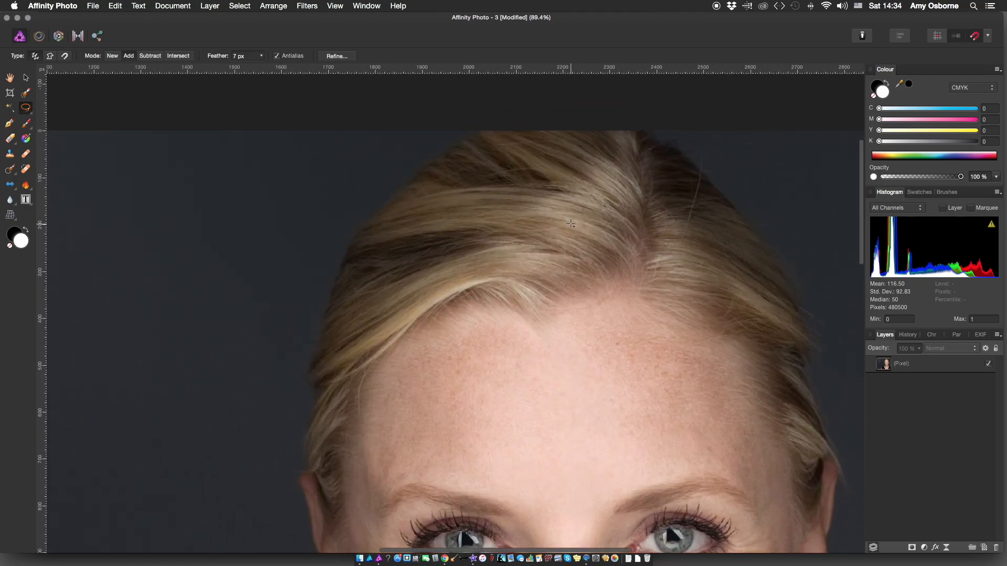
{"action": "left_click_drag", "start_coordinate": [405, 215], "coordinate": [493, 154]}
{"action": "left_click_drag", "start_coordinate": [410, 195], "coordinate": [349, 249]}
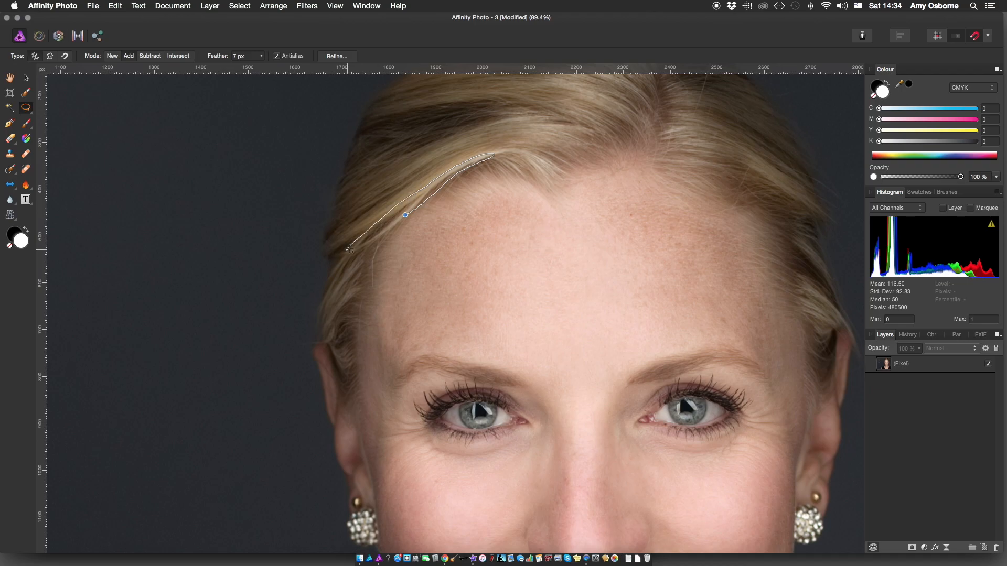
Add freehand outlines around the other light hair strands on the crown, above the forehead and down the right side.
{"action": "mouse_move", "coordinate": [734, 159]}
{"action": "left_mouse_down"}
{"action": "mouse_move", "coordinate": [792, 191]}
{"action": "mouse_move", "coordinate": [737, 159]}
{"action": "left_mouse_up"}
{"action": "mouse_move", "coordinate": [557, 173]}
{"action": "left_mouse_down"}
{"action": "mouse_move", "coordinate": [529, 156]}
{"action": "mouse_move", "coordinate": [558, 173]}
{"action": "left_mouse_up"}
{"action": "mouse_move", "coordinate": [612, 109]}
{"action": "left_mouse_down"}
{"action": "mouse_move", "coordinate": [583, 107]}
{"action": "mouse_move", "coordinate": [611, 108]}
{"action": "left_mouse_up"}
{"action": "mouse_move", "coordinate": [671, 134]}
{"action": "left_mouse_down"}
{"action": "mouse_move", "coordinate": [726, 155]}
{"action": "mouse_move", "coordinate": [673, 134]}
{"action": "left_mouse_up"}
{"action": "scroll", "coordinate": [596, 124], "scroll_direction": "up", "scroll_amount": 2}
{"action": "mouse_move", "coordinate": [807, 342]}
{"action": "left_mouse_down"}
{"action": "mouse_move", "coordinate": [839, 360]}
{"action": "mouse_move", "coordinate": [806, 345]}
{"action": "left_mouse_up"}
{"action": "mouse_move", "coordinate": [554, 121]}
{"action": "left_mouse_down"}
{"action": "mouse_move", "coordinate": [611, 144]}
{"action": "mouse_move", "coordinate": [550, 122]}
{"action": "left_mouse_up"}
{"action": "mouse_move", "coordinate": [622, 125]}
{"action": "left_mouse_down"}
{"action": "mouse_move", "coordinate": [578, 111]}
{"action": "mouse_move", "coordinate": [621, 123]}
{"action": "mouse_move", "coordinate": [646, 108]}
{"action": "mouse_move", "coordinate": [640, 125]}
{"action": "left_mouse_up"}
{"action": "mouse_move", "coordinate": [727, 195]}
{"action": "left_mouse_down"}
{"action": "mouse_move", "coordinate": [680, 181]}
{"action": "mouse_move", "coordinate": [702, 174]}
{"action": "mouse_move", "coordinate": [728, 196]}
{"action": "left_mouse_up"}
Reduce the selection feather to 3 px and add a small hair highlight above the left ear to the selection.
{"action": "left_click", "coordinate": [261, 56]}
{"action": "left_click_drag", "start_coordinate": [258, 67], "coordinate": [257, 76]}
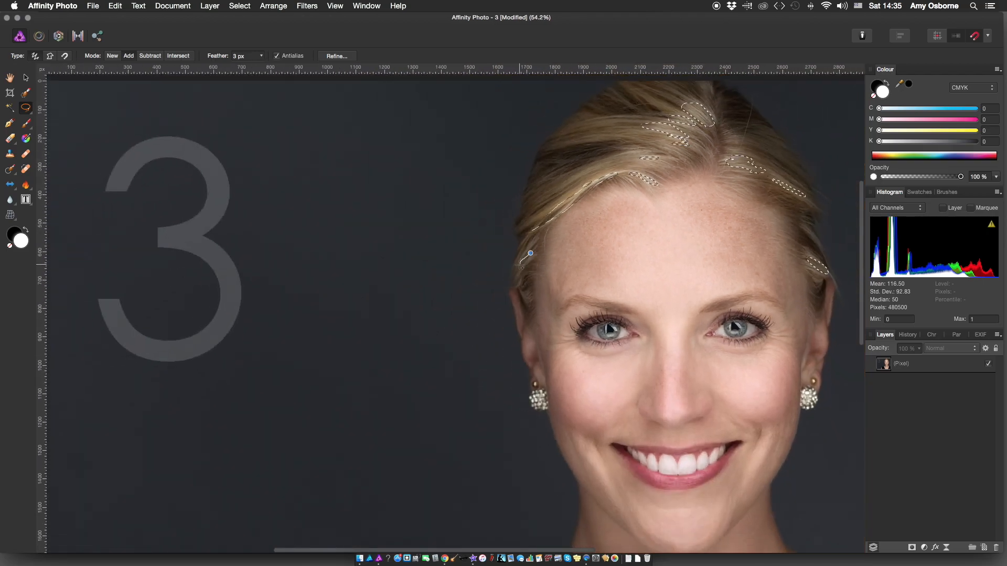
{"action": "scroll", "coordinate": [603, 257], "scroll_direction": "down", "scroll_amount": 2}
{"action": "scroll", "coordinate": [602, 243], "scroll_direction": "down", "scroll_amount": 2}
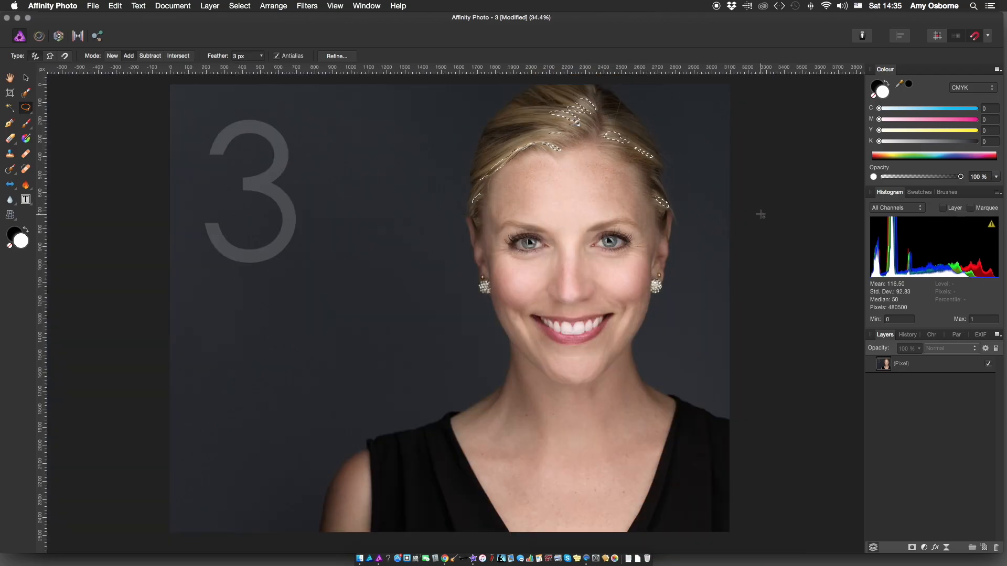
Add a Curves adjustment raising the brighter midtones of the selected hair strands, and clear the selection.
{"action": "key", "text": "super+m"}
{"action": "left_click_drag", "start_coordinate": [805, 343], "coordinate": [781, 322]}
{"action": "left_click", "coordinate": [659, 276]}
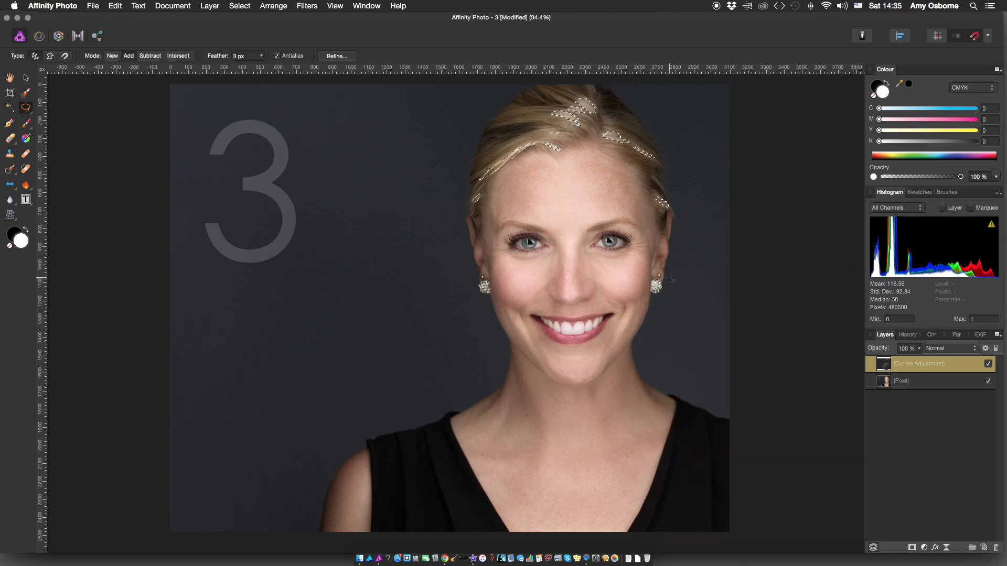
{"action": "key", "text": "super+d"}
Compare the hair with the Curves adjustment off and on, and view the adjustment's mask on its own.
{"action": "left_click", "coordinate": [989, 364]}
{"action": "left_click", "coordinate": [988, 364]}
{"action": "left_click", "coordinate": [988, 364]}
{"action": "left_click", "coordinate": [988, 365]}
{"action": "left_click", "coordinate": [884, 367], "text": "alt"}
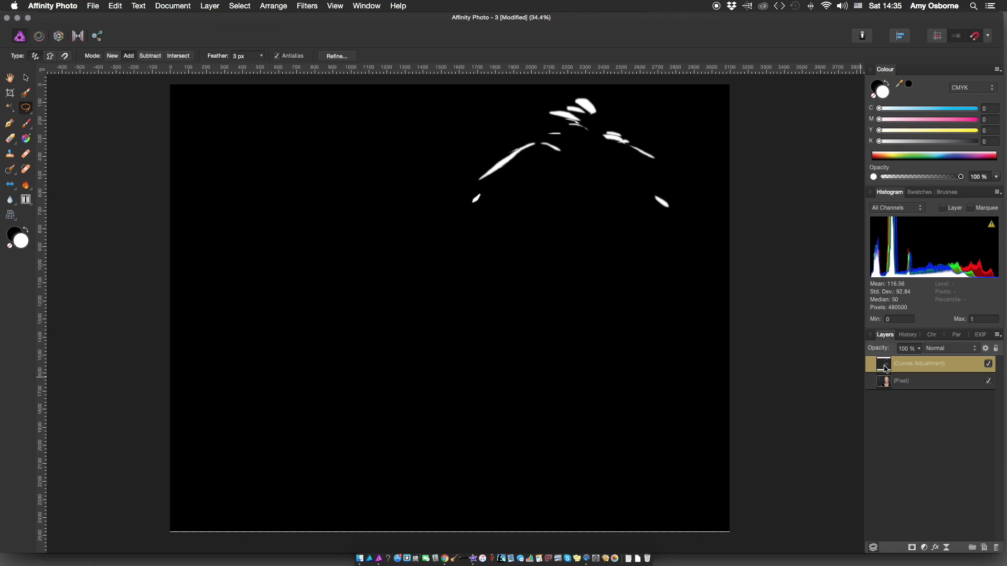
{"action": "left_click", "coordinate": [908, 386]}
{"action": "left_click", "coordinate": [916, 370]}
{"action": "left_click", "coordinate": [989, 364]}
{"action": "left_click", "coordinate": [989, 364]}
{"action": "left_click", "coordinate": [988, 364]}
{"action": "left_click", "coordinate": [989, 364]}
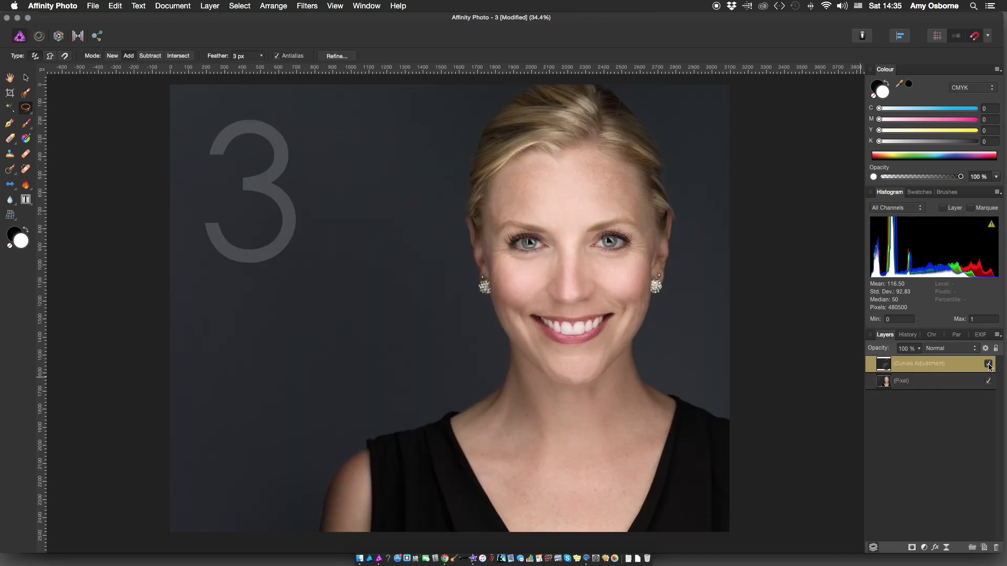
Display the Curves adjustment's mask and soften its painted strands with a strong Gaussian Blur.
{"action": "scroll", "coordinate": [597, 273], "scroll_direction": "up", "scroll_amount": 5}
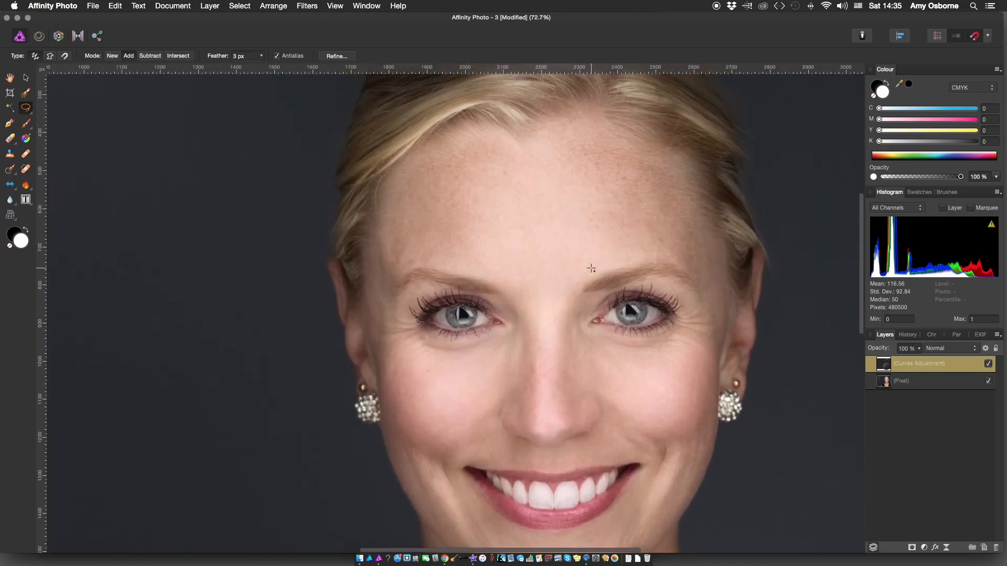
{"action": "left_click", "coordinate": [885, 365], "text": "alt"}
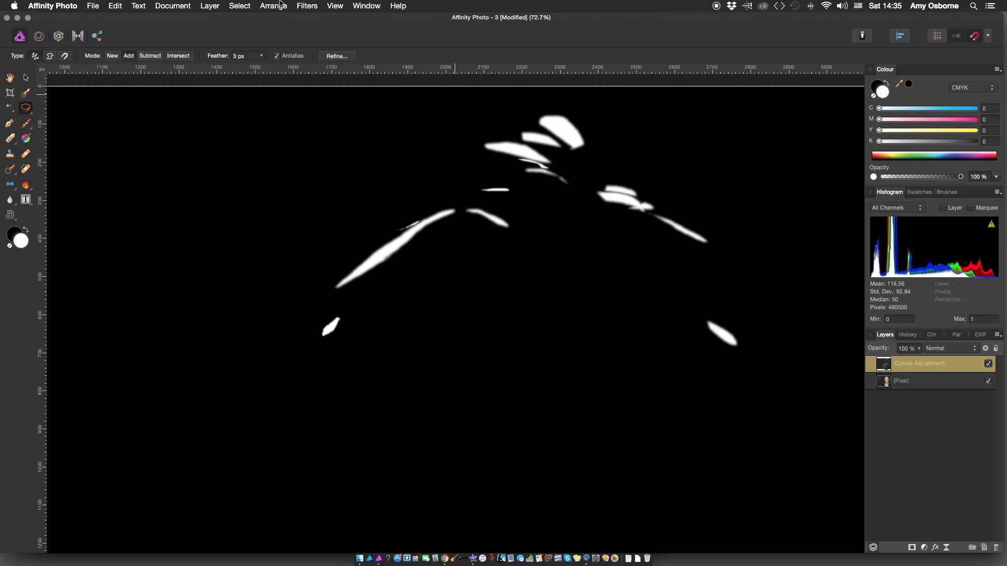
{"action": "left_click", "coordinate": [310, 7]}
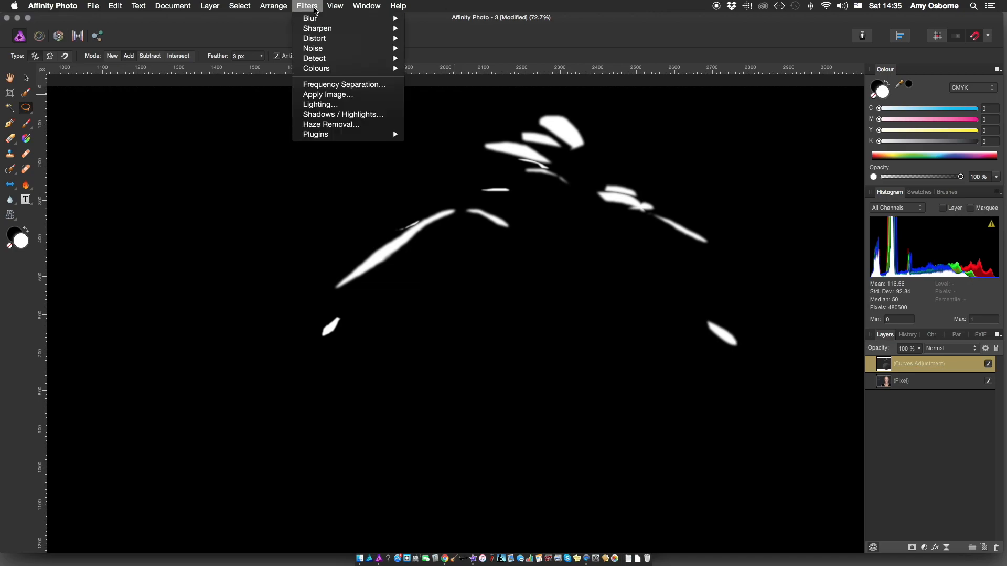
{"action": "mouse_move", "coordinate": [321, 18]}
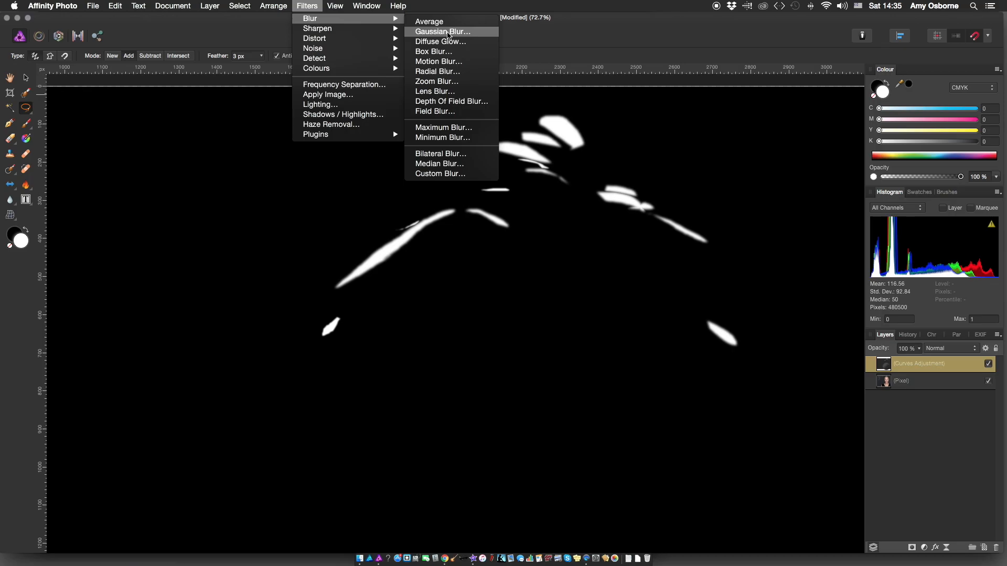
{"action": "left_click", "coordinate": [448, 32]}
{"action": "mouse_move", "coordinate": [773, 515]}
{"action": "left_mouse_down"}
{"action": "mouse_move", "coordinate": [735, 521]}
{"action": "mouse_move", "coordinate": [779, 520]}
{"action": "left_mouse_up"}
{"action": "left_click", "coordinate": [828, 531]}
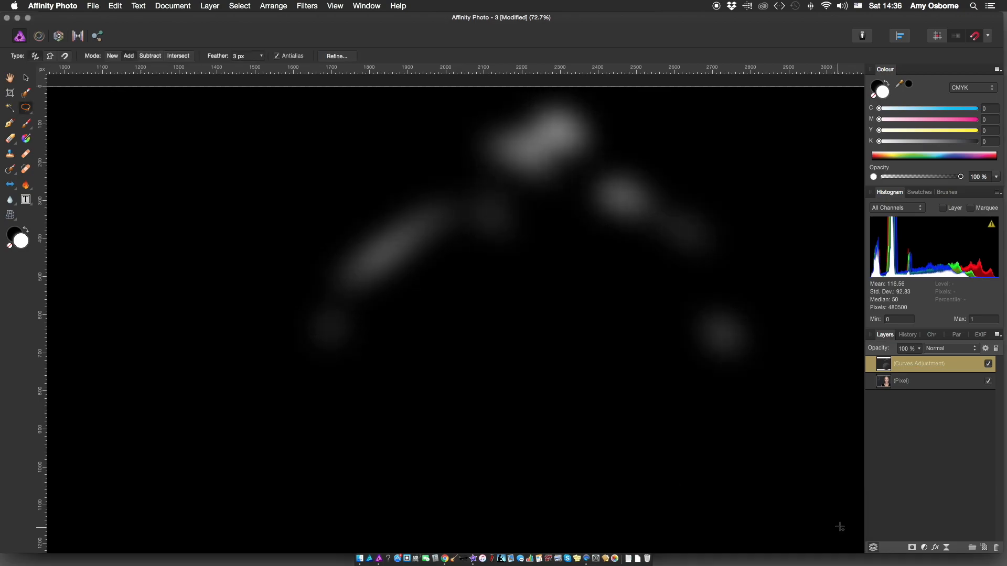
Return to the normal image view and compare the hair with the blurred Curves adjustment off and on.
{"action": "left_click", "coordinate": [913, 382]}
{"action": "left_click", "coordinate": [947, 368]}
{"action": "left_click", "coordinate": [989, 365]}
{"action": "left_click", "coordinate": [989, 365]}
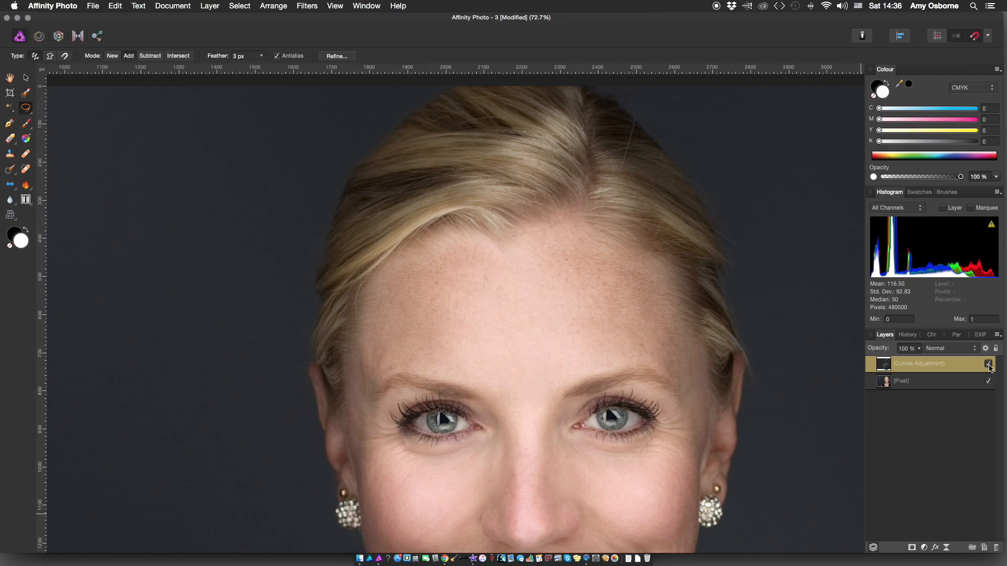
{"action": "left_click", "coordinate": [988, 365]}
{"action": "left_click", "coordinate": [989, 365]}
{"action": "left_click", "coordinate": [989, 365]}
{"action": "left_click", "coordinate": [989, 365]}
{"action": "left_click", "coordinate": [988, 365]}
{"action": "left_click", "coordinate": [989, 365]}
Try the Curves layer at 57% opacity on the whole portrait, and settle on 65%.
{"action": "key", "text": "5"}
{"action": "key", "text": "7"}
{"action": "key", "text": "super+0"}
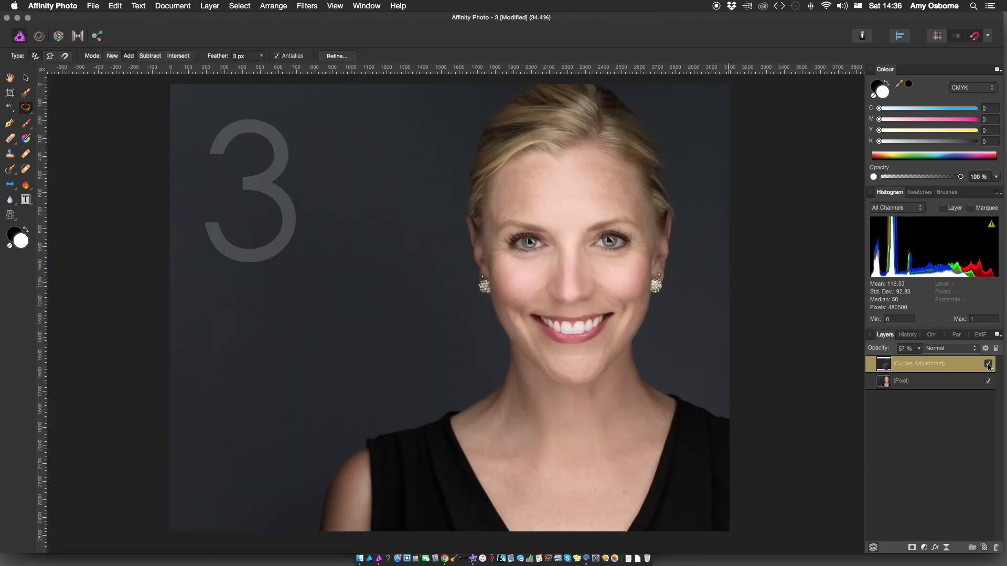
{"action": "key", "text": "6"}
{"action": "key", "text": "5"}
Compare the hair up close with the 65% Curves adjustment off and on, and fit the portrait in view.
{"action": "left_click", "coordinate": [989, 365]}
{"action": "left_click", "coordinate": [989, 365]}
{"action": "left_click", "coordinate": [989, 366]}
{"action": "scroll", "coordinate": [609, 298], "scroll_direction": "up", "scroll_amount": 5}
{"action": "scroll", "coordinate": [610, 298], "scroll_direction": "up", "scroll_amount": 3}
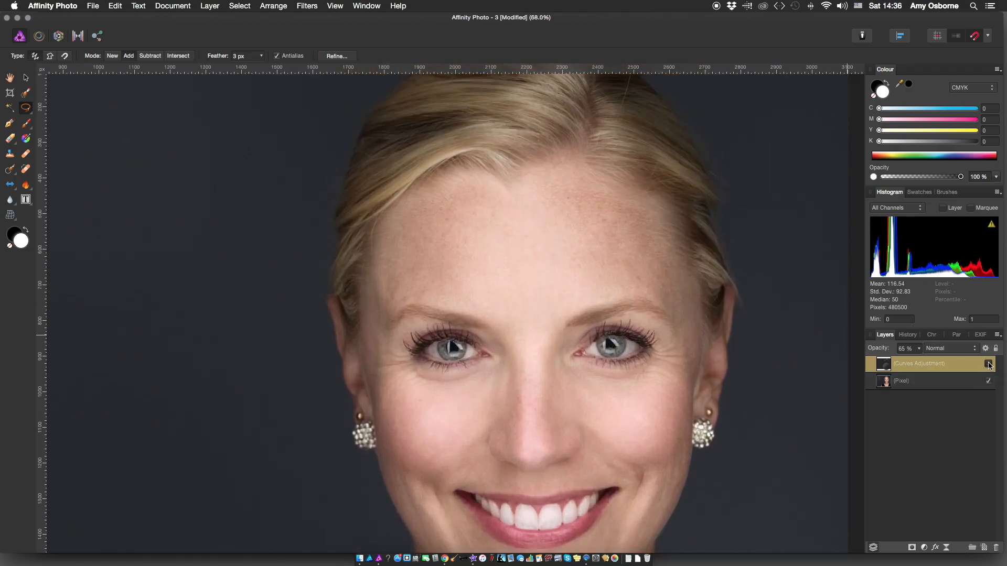
{"action": "key", "text": "super+0"}
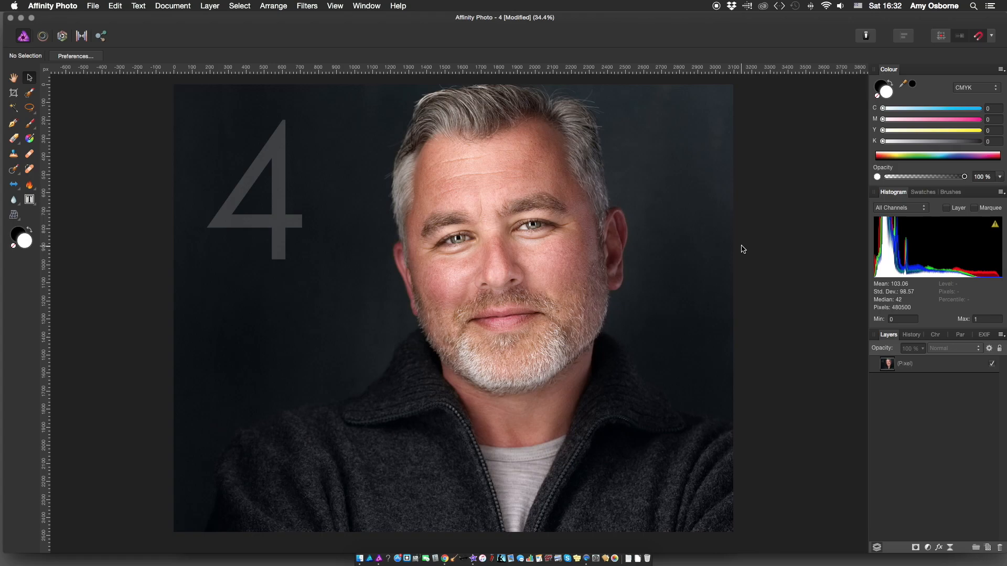
Add a Curves adjustment to portrait 4 and raise the curve's upper midtones to brighten the image.
{"action": "key", "text": "super+m"}
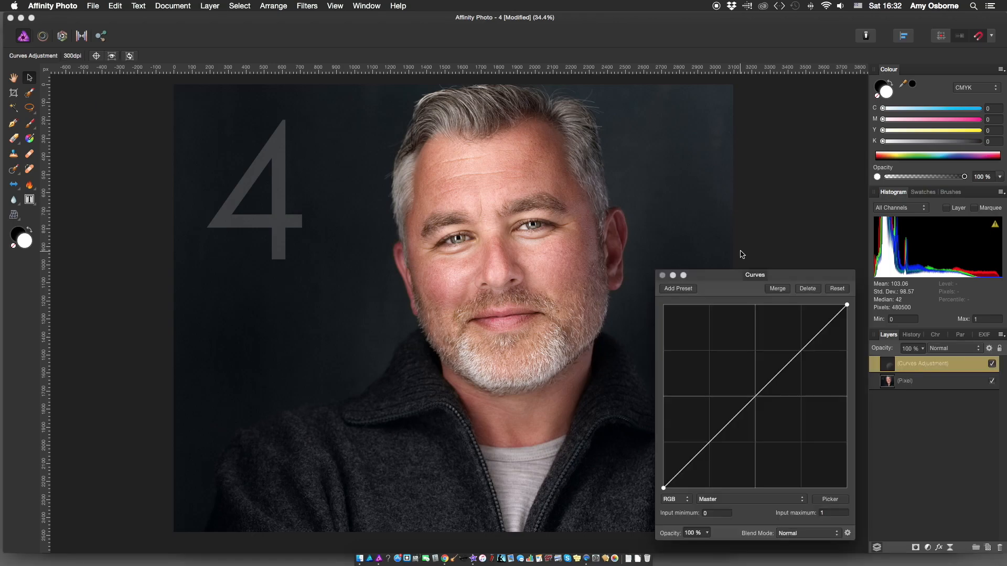
{"action": "left_click_drag", "start_coordinate": [793, 360], "coordinate": [794, 342]}
{"action": "left_click", "coordinate": [662, 276]}
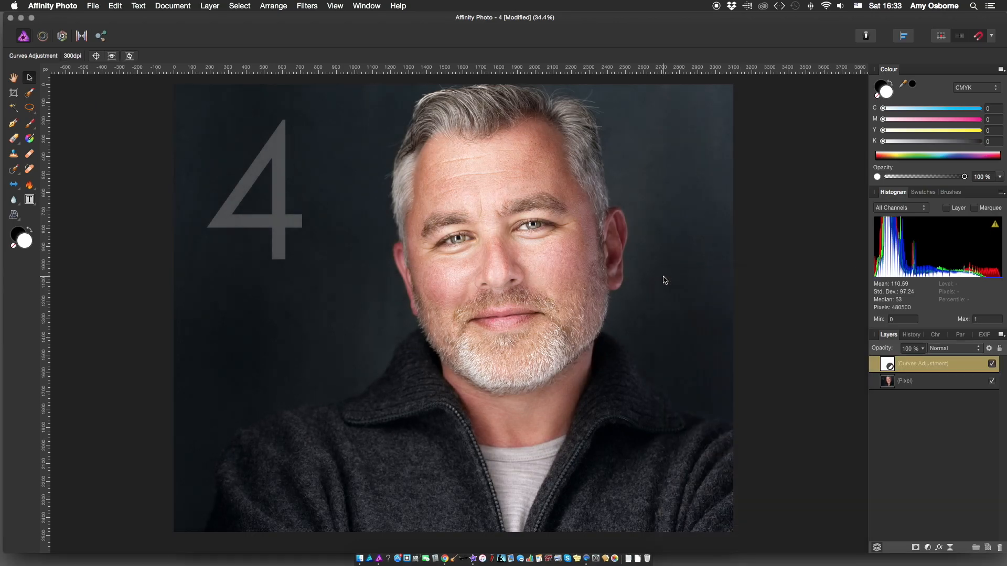
Compare portrait 4 with the Curves adjustment off and on, leaving the adjustment layer selected.
{"action": "left_click", "coordinate": [782, 366]}
{"action": "left_click", "coordinate": [897, 366]}
{"action": "left_click", "coordinate": [992, 364]}
{"action": "left_click", "coordinate": [991, 364]}
{"action": "left_click", "coordinate": [992, 365]}
{"action": "left_click", "coordinate": [991, 365]}
Try hiding the Curves adjustment by painting black across the whole portrait with a much enlarged brush, and undo the painting.
{"action": "key", "text": "b"}
{"action": "key", "text": "x"}
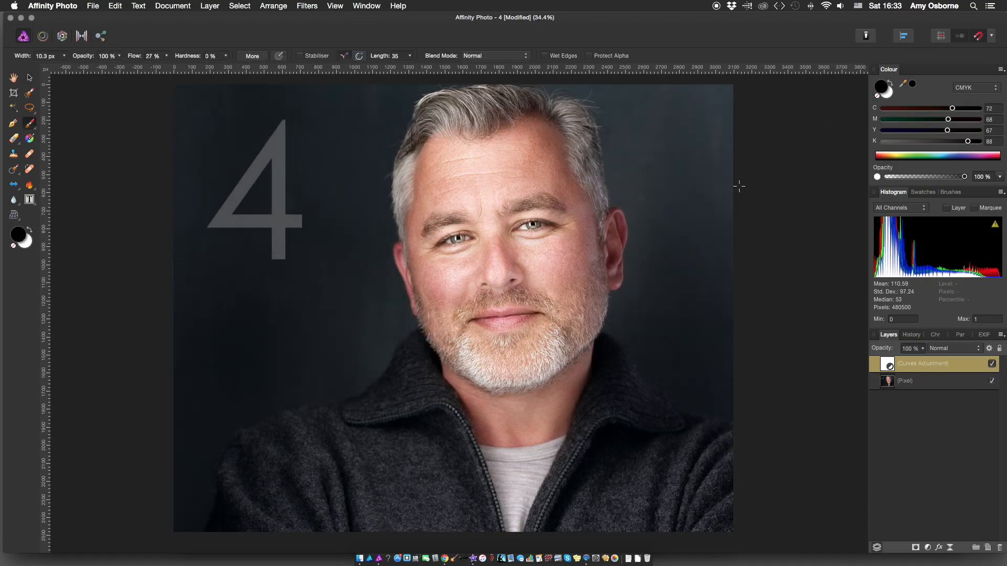
{"action": "left_click_drag", "start_coordinate": [167, 57], "coordinate": [324, 61]}
{"action": "key", "text": "bracketright"}
{"action": "key", "text": "bracketright"}
{"action": "key", "text": "bracketright"}
{"action": "key", "text": "bracketright"}
{"action": "key", "text": "bracketright"}
{"action": "key", "text": "bracketright"}
{"action": "key", "text": "bracketright"}
{"action": "key", "text": "bracketright"}
{"action": "key", "text": "bracketright"}
{"action": "key", "text": "bracketright"}
{"action": "key", "text": "bracketright"}
{"action": "key", "text": "bracketright"}
{"action": "key", "text": "bracketright"}
{"action": "key", "text": "bracketright"}
{"action": "key", "text": "bracketright"}
{"action": "key", "text": "bracketright"}
{"action": "key", "text": "bracketright"}
{"action": "key", "text": "bracketright"}
{"action": "key", "text": "bracketright"}
{"action": "key", "text": "bracketright"}
{"action": "key", "text": "bracketright"}
{"action": "key", "text": "bracketright"}
{"action": "key", "text": "bracketright"}
{"action": "mouse_move", "coordinate": [114, 237]}
{"action": "left_mouse_down"}
{"action": "mouse_move", "coordinate": [786, 245]}
{"action": "mouse_move", "coordinate": [189, 114]}
{"action": "mouse_move", "coordinate": [56, 553]}
{"action": "mouse_move", "coordinate": [225, 472]}
{"action": "mouse_move", "coordinate": [687, 416]}
{"action": "mouse_move", "coordinate": [514, 152]}
{"action": "mouse_move", "coordinate": [755, 473]}
{"action": "left_mouse_up"}
{"action": "key", "text": "super+z"}
{"action": "key", "text": "x"}
Try lassoing around the whole portrait and inverting the Curves adjustment's mask to hide its effect, and undo the inversion.
{"action": "key", "text": "l"}
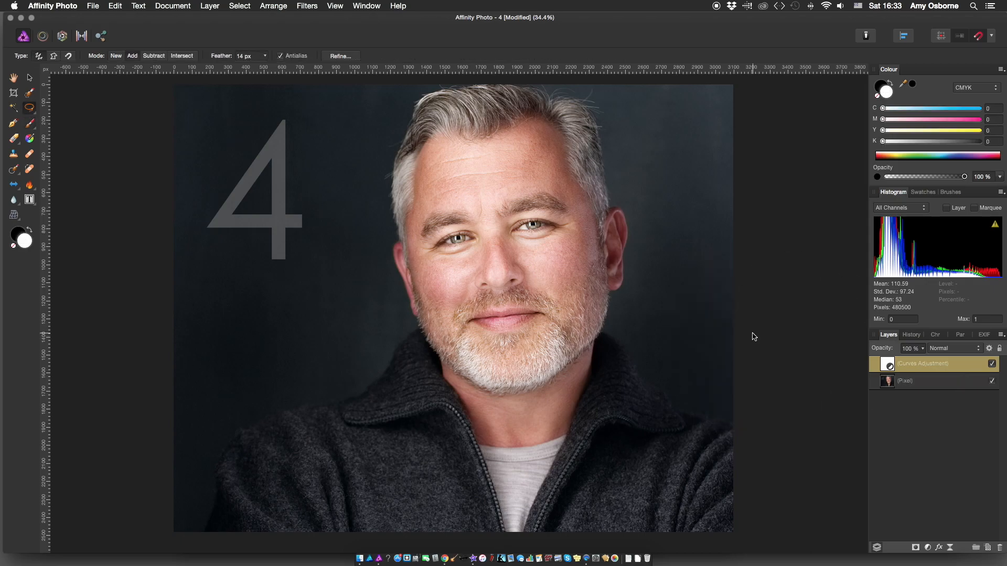
{"action": "scroll", "coordinate": [431, 257], "scroll_direction": "down", "scroll_amount": 2}
{"action": "mouse_move", "coordinate": [257, 99]}
{"action": "left_mouse_down"}
{"action": "mouse_move", "coordinate": [153, 207]}
{"action": "mouse_move", "coordinate": [153, 441]}
{"action": "mouse_move", "coordinate": [373, 539]}
{"action": "mouse_move", "coordinate": [743, 437]}
{"action": "mouse_move", "coordinate": [725, 191]}
{"action": "mouse_move", "coordinate": [656, 88]}
{"action": "mouse_move", "coordinate": [369, 78]}
{"action": "mouse_move", "coordinate": [252, 98]}
{"action": "left_mouse_up"}
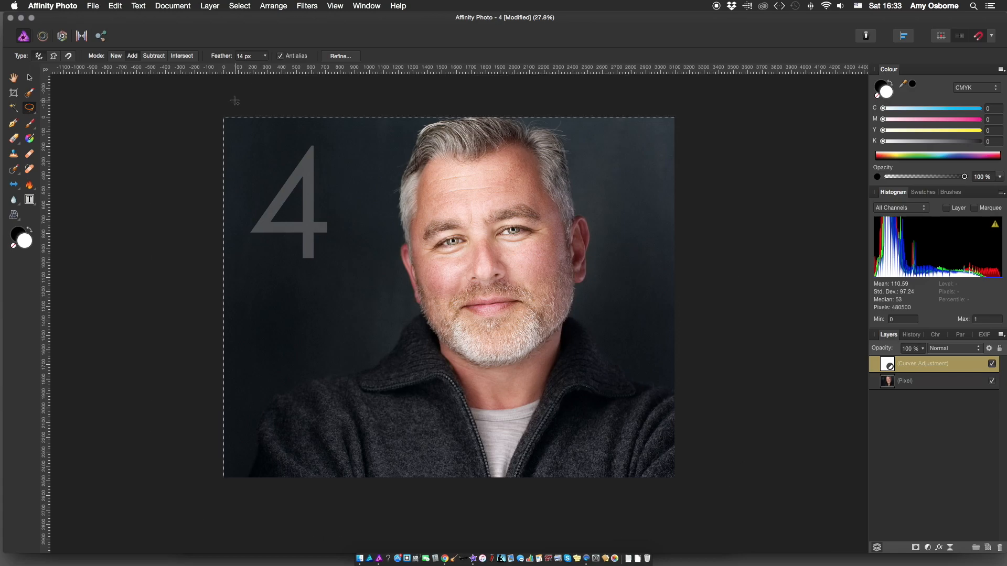
{"action": "key", "text": "v"}
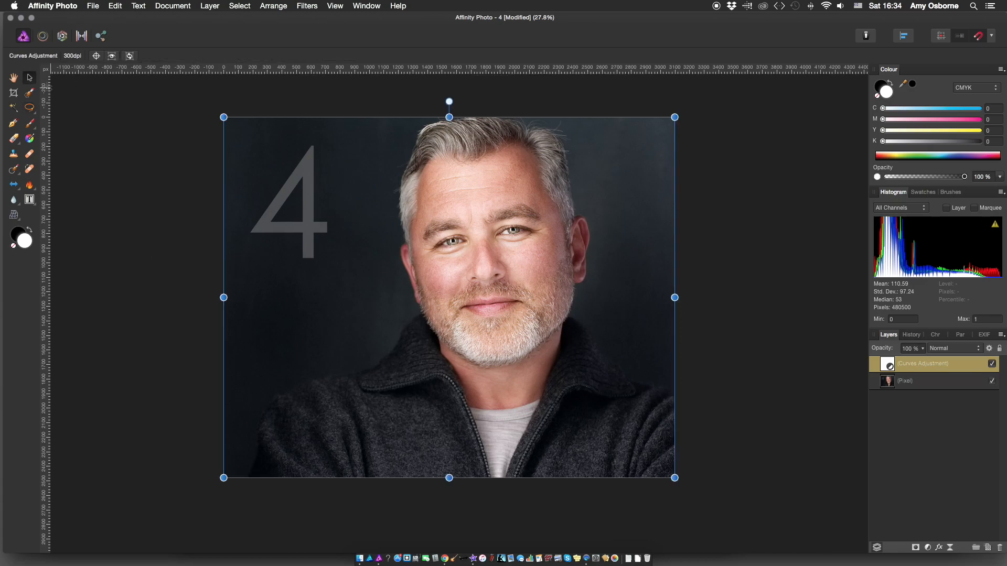
{"action": "key", "text": "super+i"}
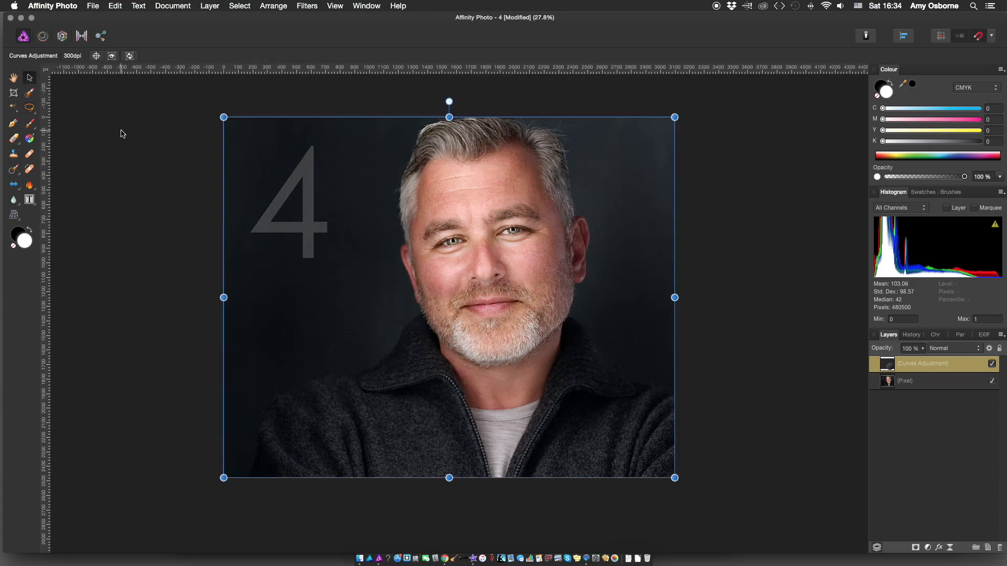
{"action": "left_click", "coordinate": [743, 324]}
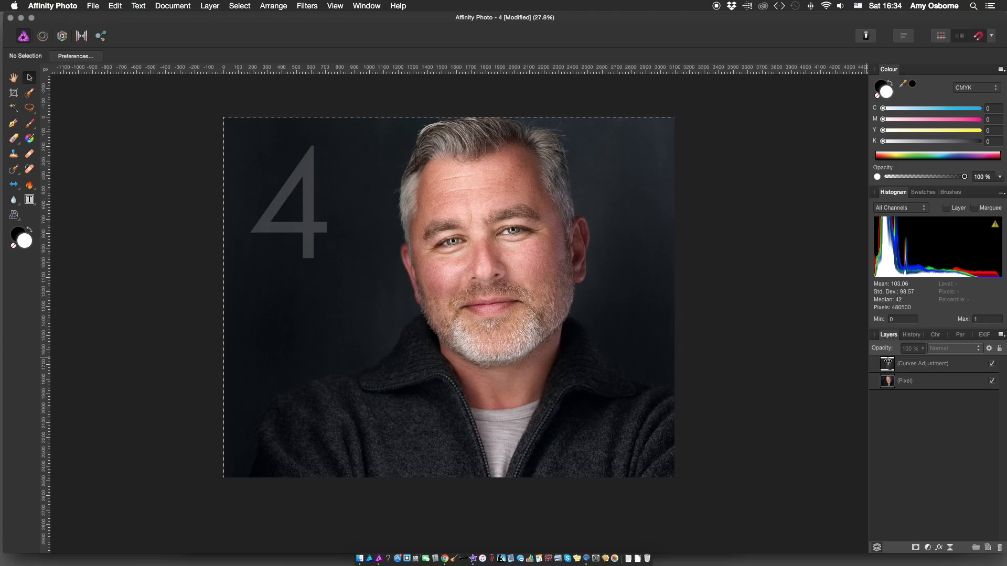
{"action": "key", "text": "super+z"}
{"action": "key", "text": "super+z"}
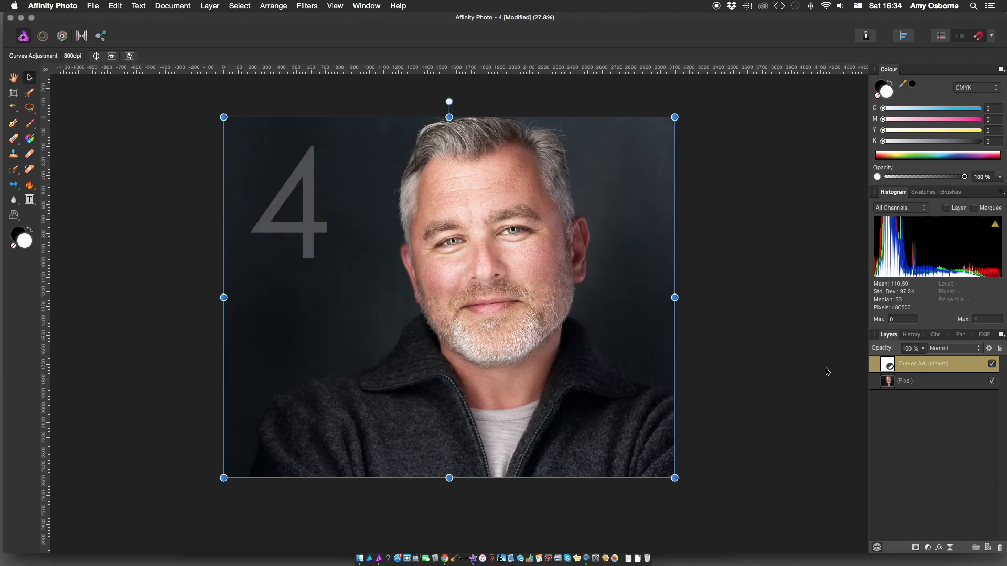
Clear the lasso selection from portrait 4 and select the Curves adjustment layer.
{"action": "left_click", "coordinate": [826, 371]}
{"action": "left_click", "coordinate": [116, 7]}
{"action": "left_click", "coordinate": [329, 106]}
{"action": "key", "text": "super+d"}
{"action": "left_click", "coordinate": [900, 364]}
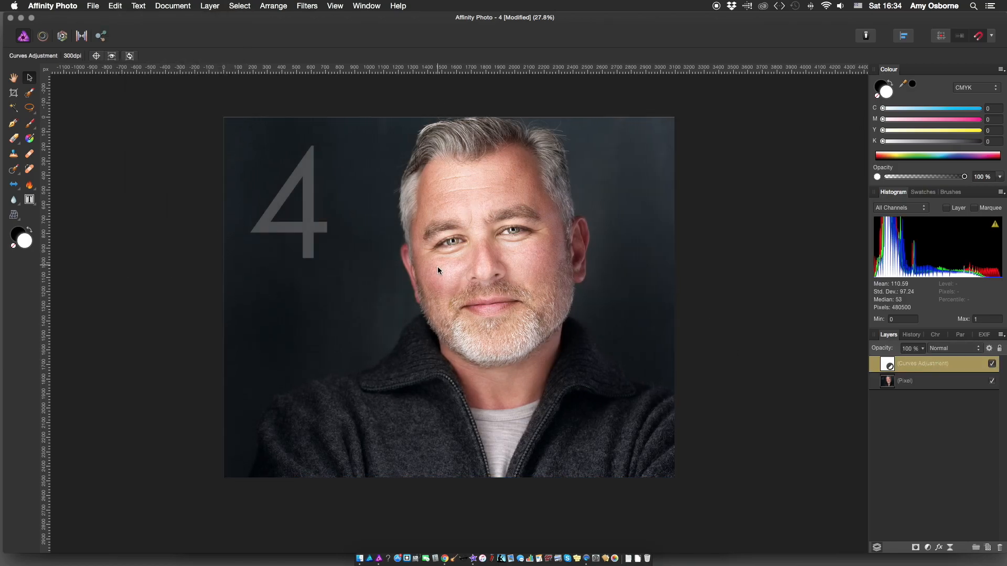
Try hiding the Curves adjustment with a Fill of its mask in black as the primary colour at 100% opacity.
{"action": "left_click", "coordinate": [116, 6]}
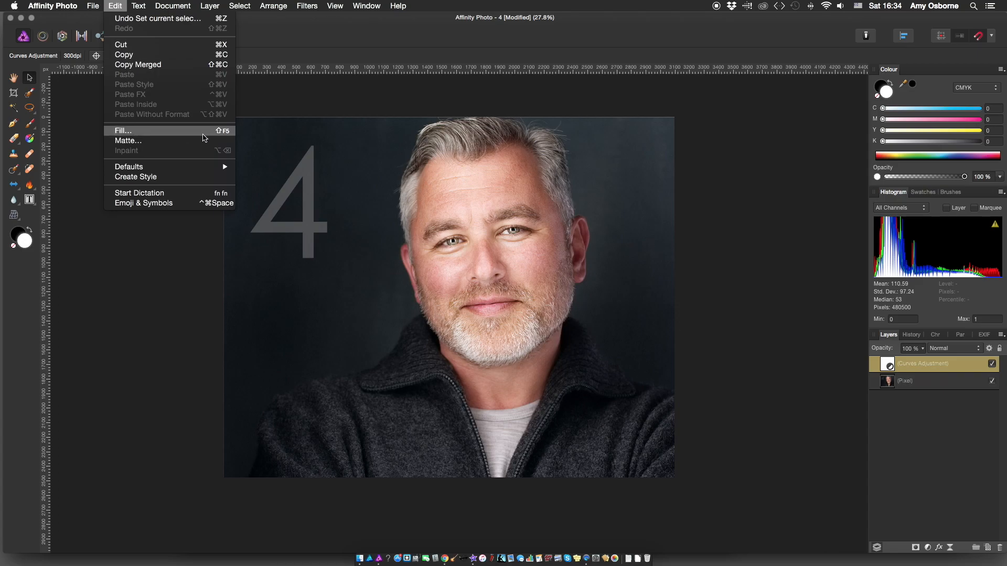
{"action": "left_click", "coordinate": [202, 134]}
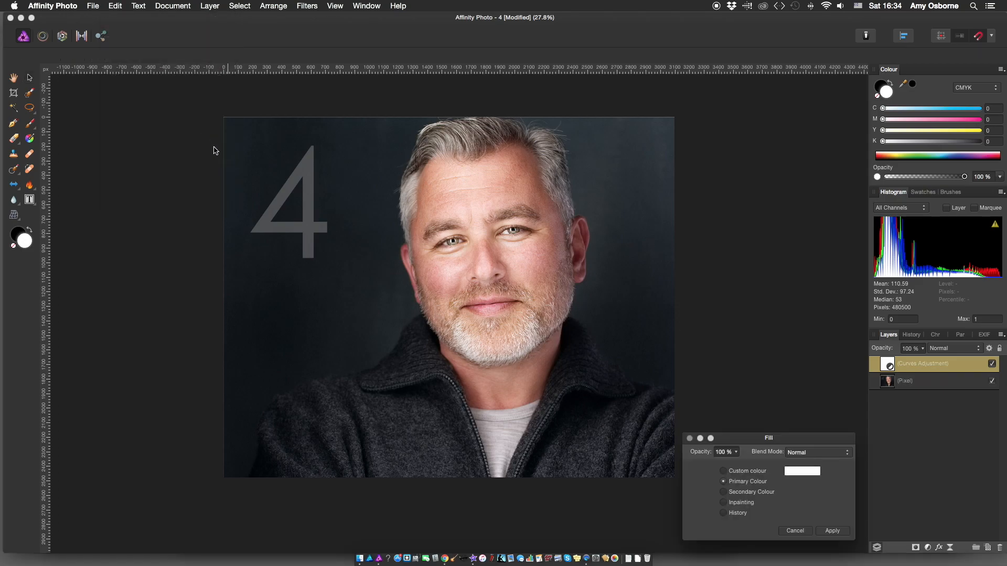
{"action": "left_click", "coordinate": [913, 86]}
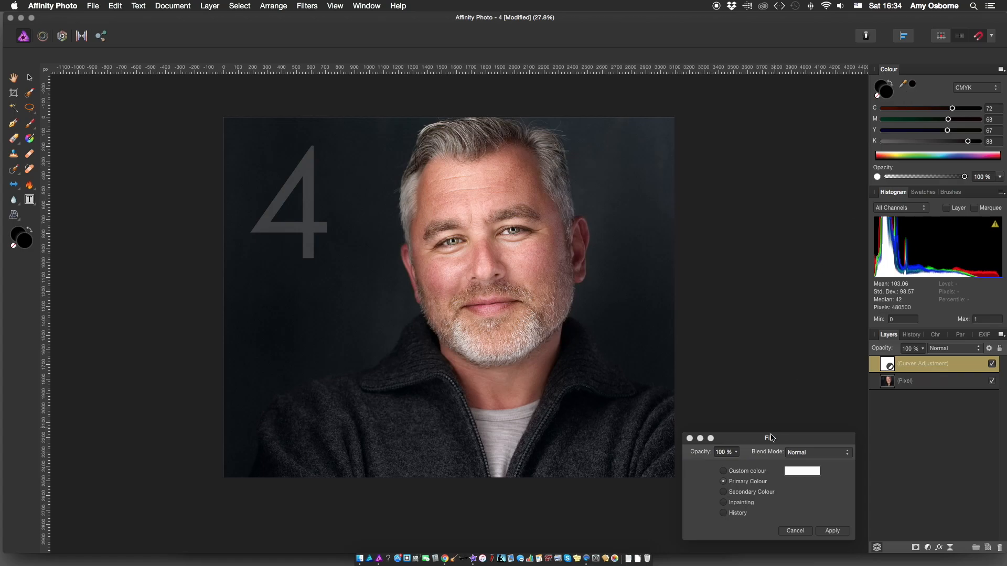
{"action": "left_click", "coordinate": [833, 531]}
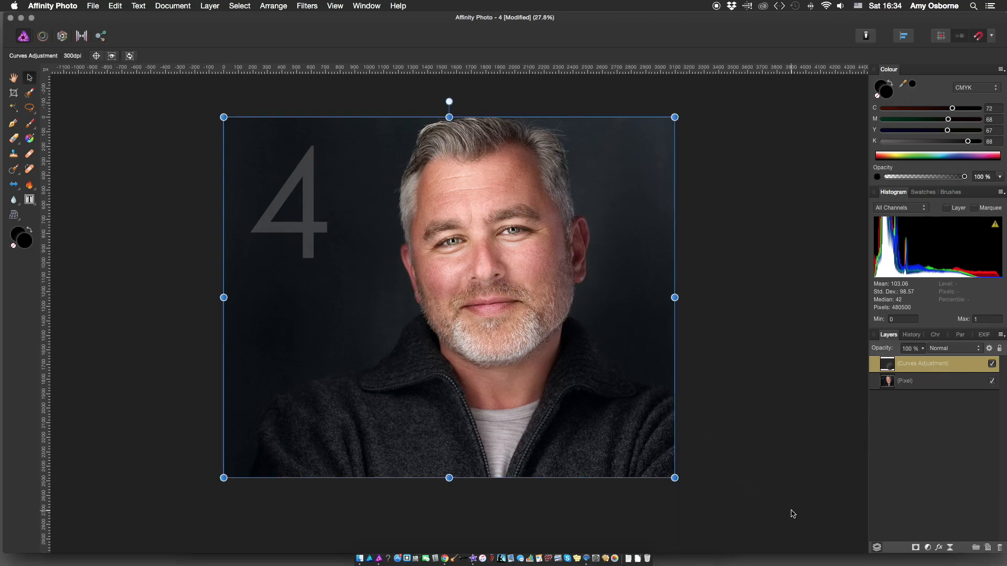
{"action": "left_click", "coordinate": [792, 514]}
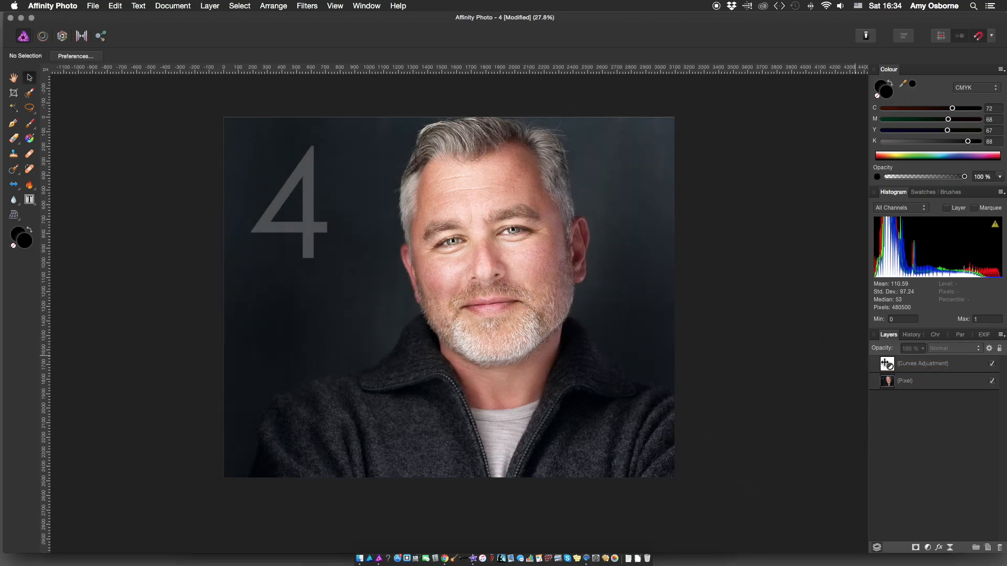
Invert the Curves adjustment's mask and ready a soft white paint brush 9.4 px wide for the beard's edge.
{"action": "left_click", "coordinate": [966, 369]}
{"action": "key", "text": "super+i"}
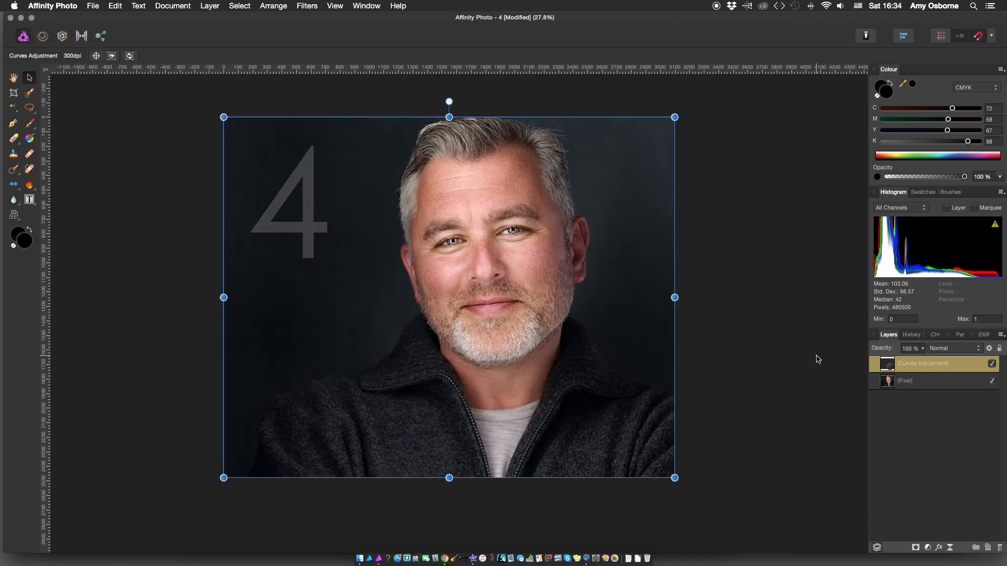
{"action": "key", "text": "b"}
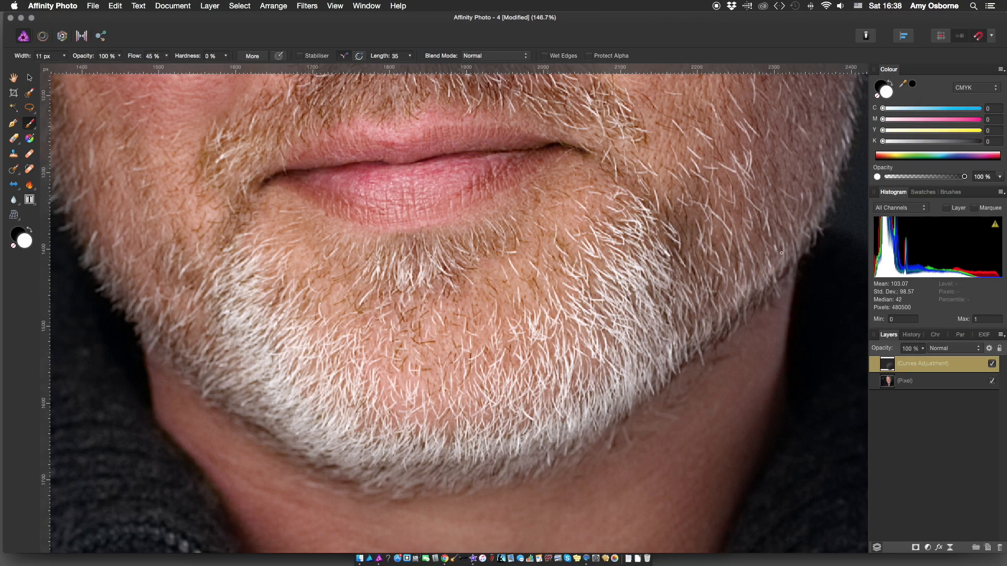
{"action": "scroll", "coordinate": [828, 188], "scroll_direction": "right", "scroll_amount": 4}
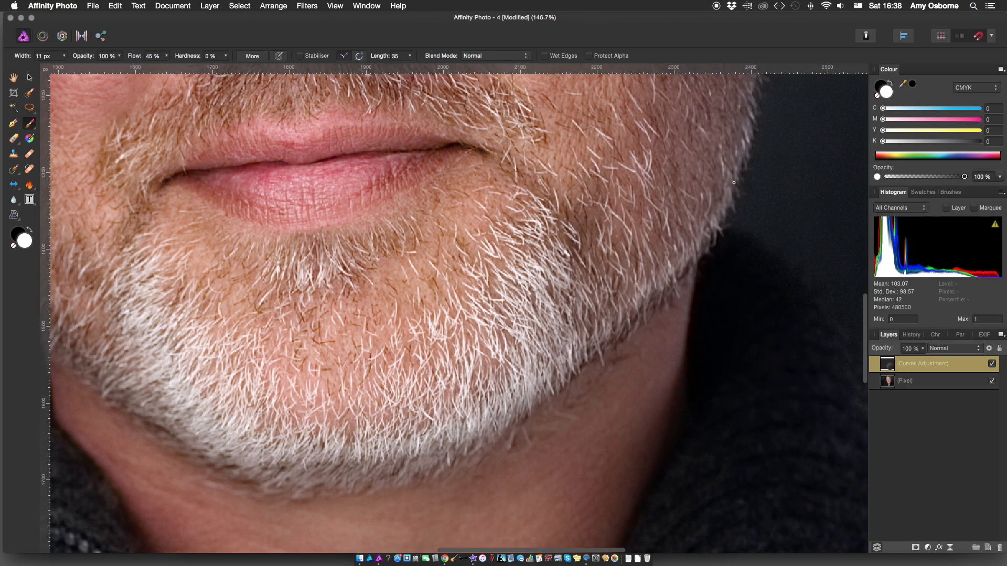
{"action": "scroll", "coordinate": [747, 157], "scroll_direction": "up", "scroll_amount": 3}
{"action": "key", "text": "bracketleft"}
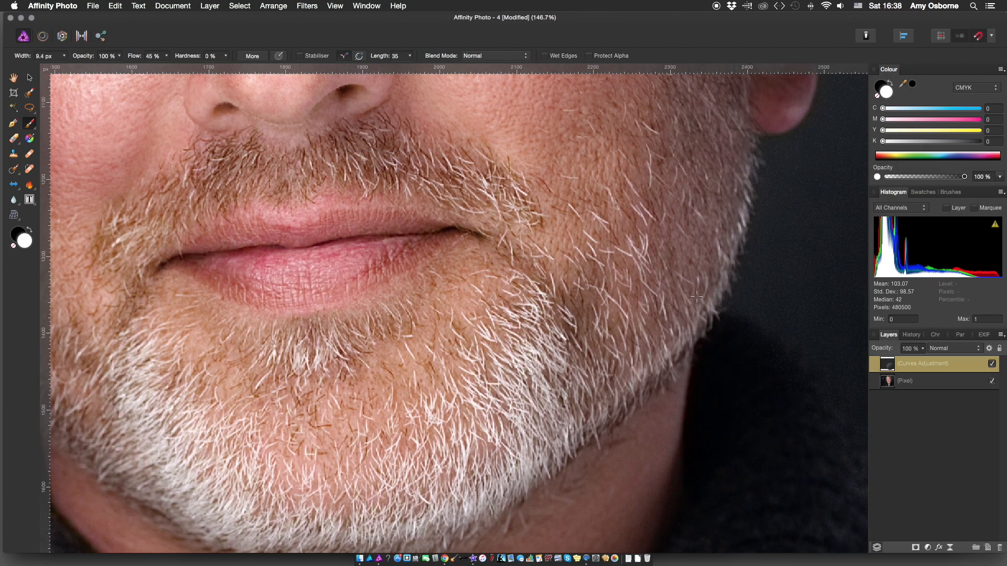
Inspect the strokes on the Curves mask and compare the beard with the adjustment off and on at different zoom levels.
{"action": "left_click", "coordinate": [887, 366], "text": "alt"}
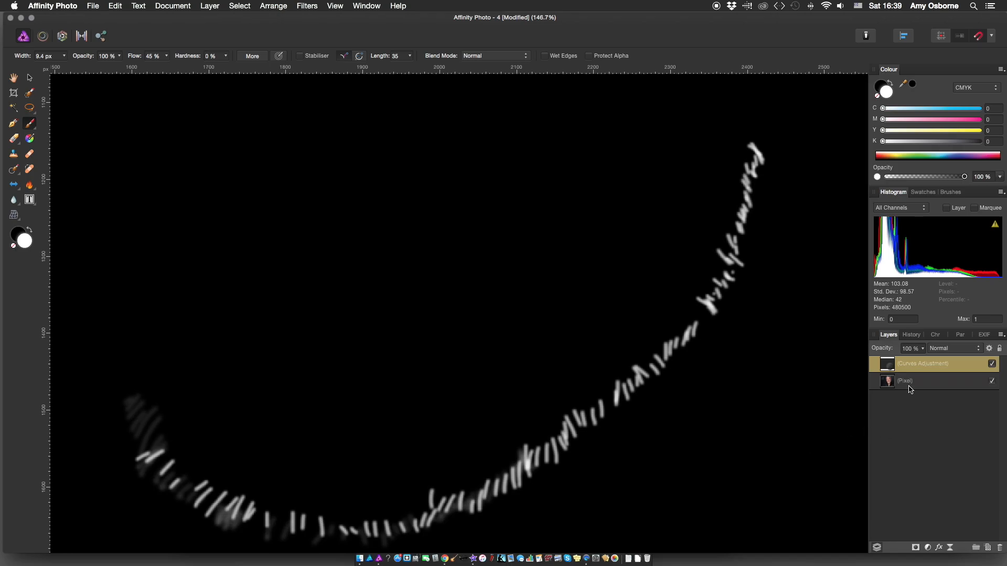
{"action": "left_click", "coordinate": [933, 361]}
{"action": "left_click", "coordinate": [991, 363]}
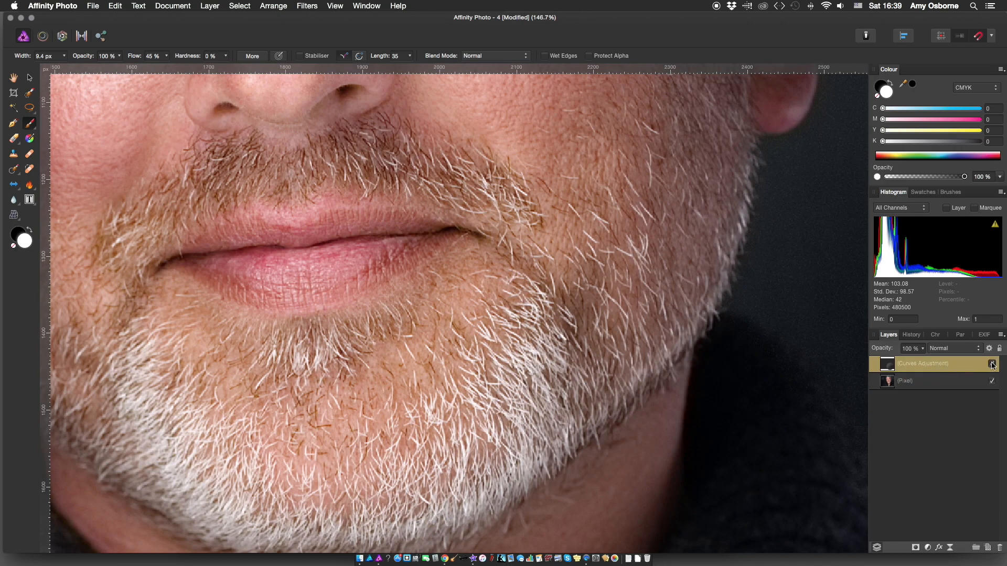
{"action": "key", "text": "super+0"}
{"action": "scroll", "coordinate": [618, 372], "scroll_direction": "up", "scroll_amount": 5}
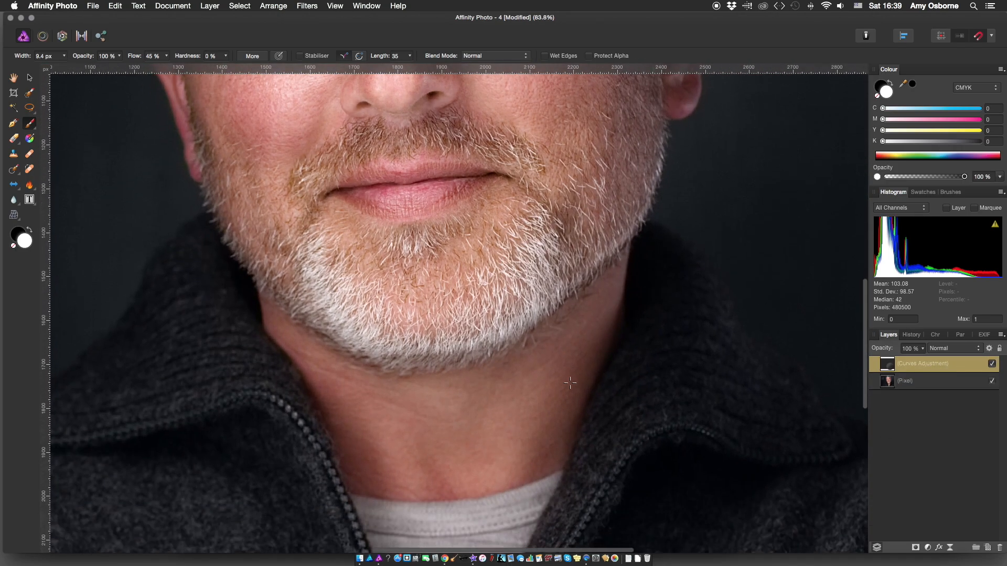
{"action": "left_click", "coordinate": [992, 363]}
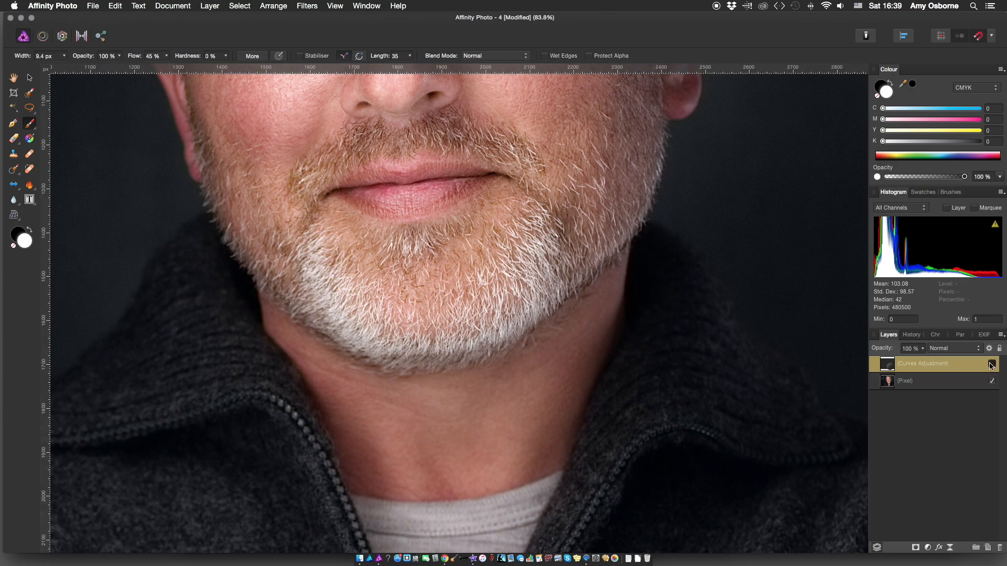
{"action": "key", "text": "super+0"}
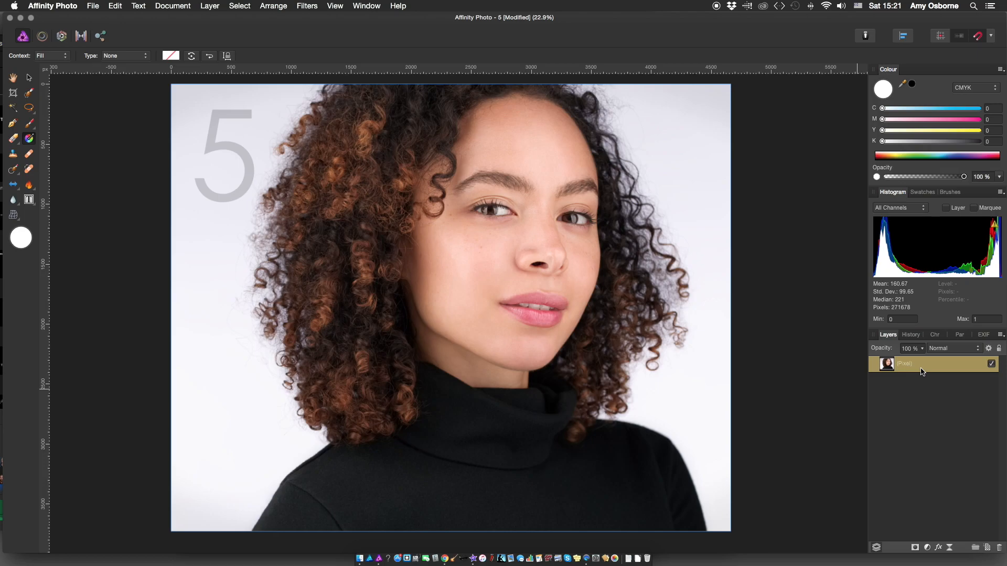
Add a Curves adjustment to portrait 5 and raise the curve's midtones slightly.
{"action": "key", "text": "super+m"}
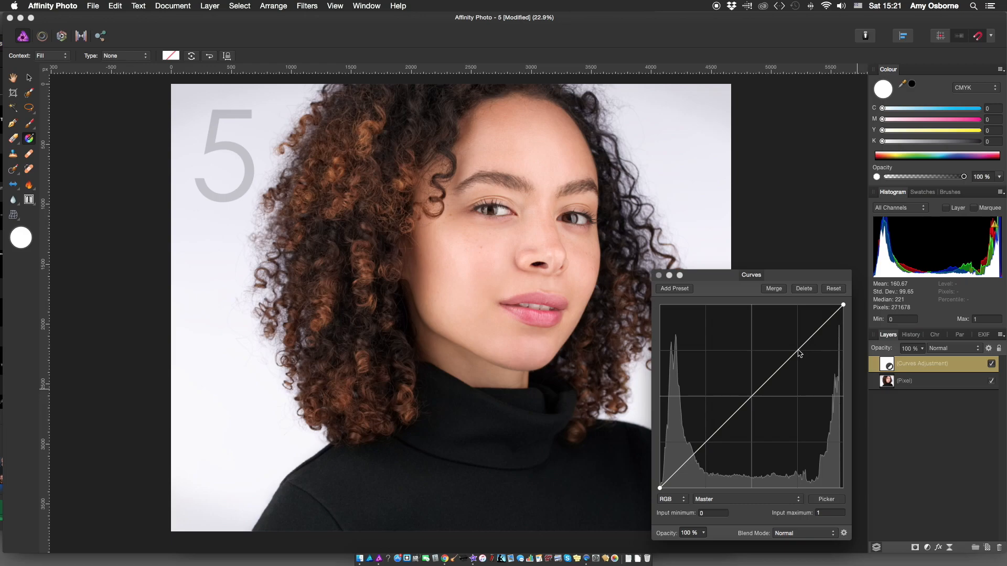
{"action": "left_click_drag", "start_coordinate": [756, 393], "coordinate": [746, 387]}
{"action": "left_click", "coordinate": [659, 275]}
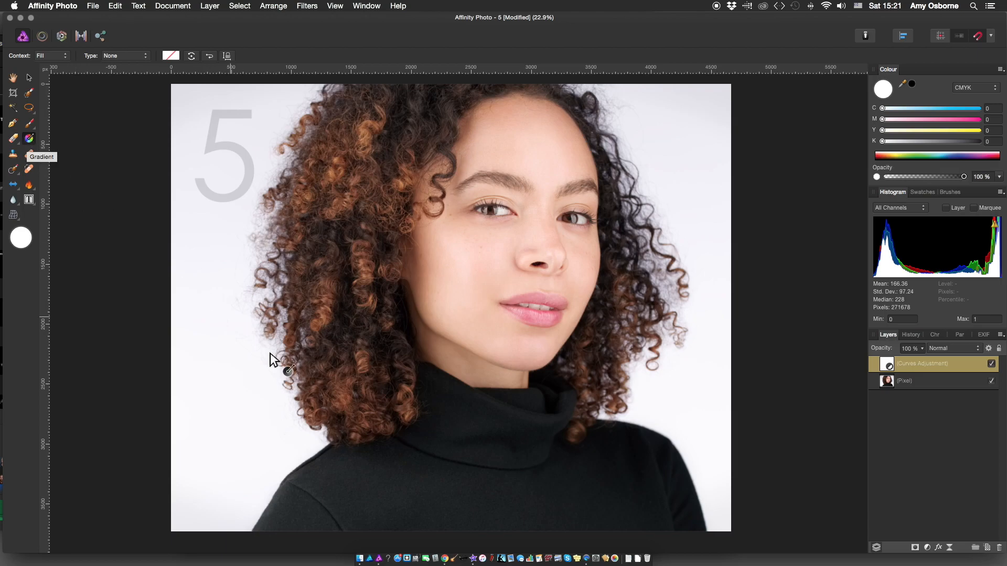
Draw a linear gradient on the Curves mask from black on the sweater to white at the portrait's lower-right corner, with its midpoint shifted outward.
{"action": "left_click_drag", "start_coordinate": [712, 518], "coordinate": [588, 460]}
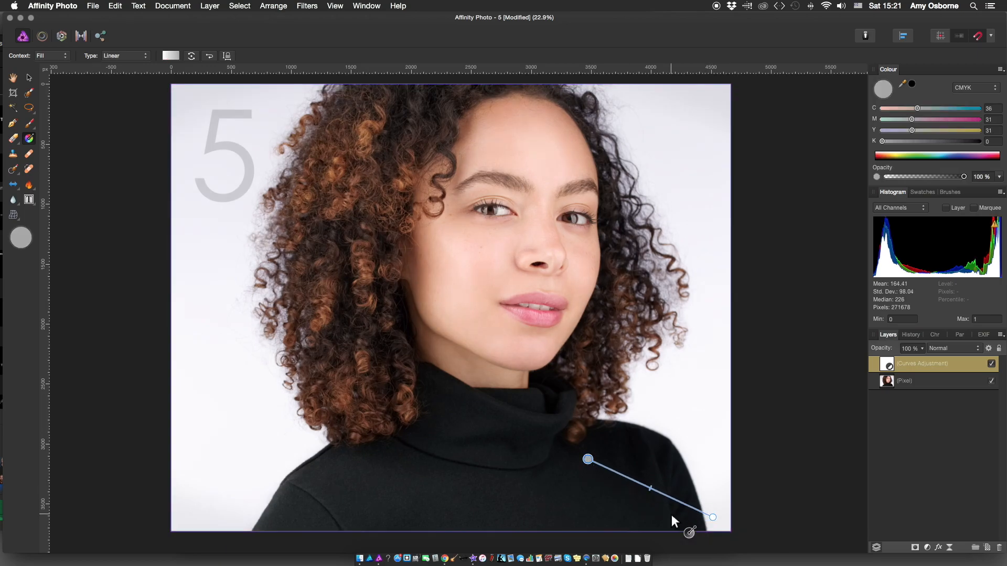
{"action": "left_click", "coordinate": [912, 84]}
{"action": "left_click_drag", "start_coordinate": [979, 143], "coordinate": [974, 145]}
{"action": "mouse_move", "coordinate": [651, 489]}
{"action": "left_mouse_down"}
{"action": "mouse_move", "coordinate": [668, 497]}
{"action": "mouse_move", "coordinate": [659, 493]}
{"action": "left_mouse_up"}
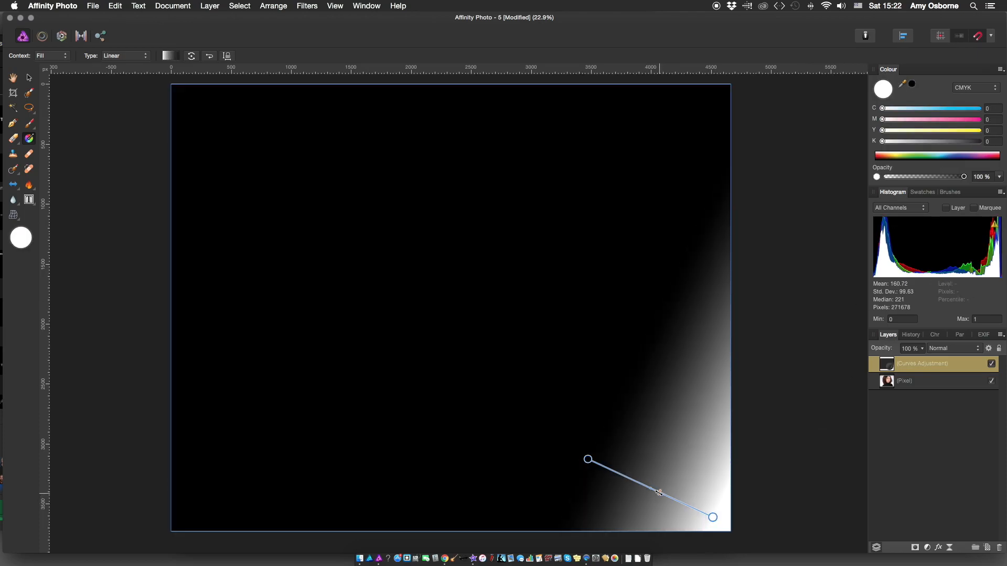
Add a stop between the mask gradient's ends, set its colour to 71% K, and leave the mask view.
{"action": "left_click", "coordinate": [665, 495]}
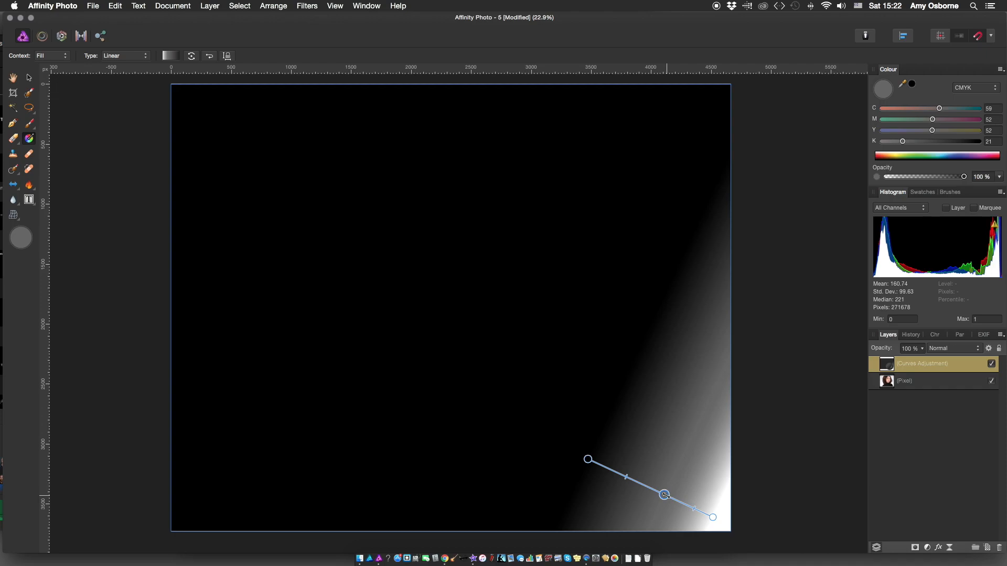
{"action": "left_click", "coordinate": [911, 84]}
{"action": "left_click_drag", "start_coordinate": [979, 142], "coordinate": [951, 153]}
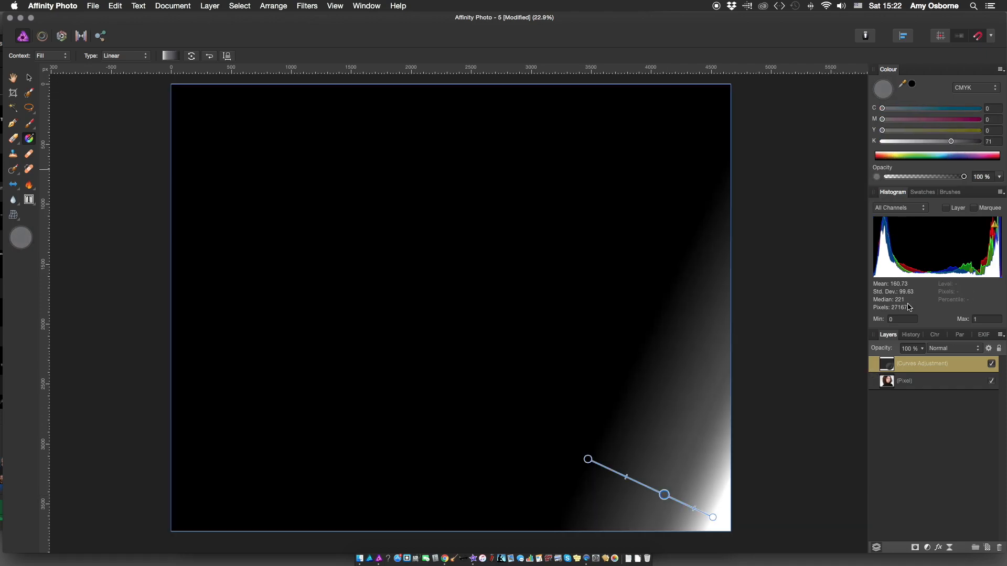
{"action": "left_click", "coordinate": [889, 369]}
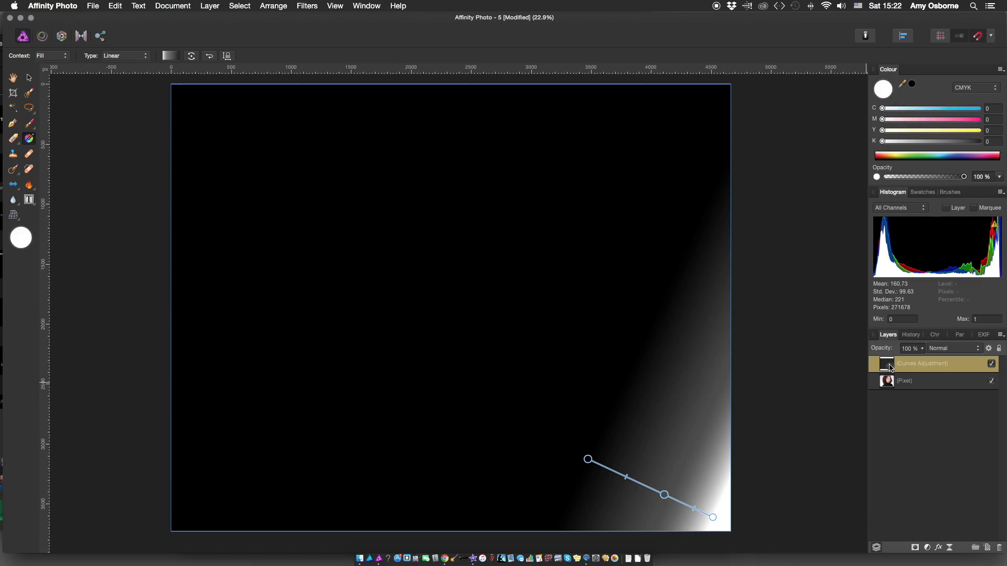
Raise the midtones of portrait 5's existing Curves adjustment further to strengthen the brightening through the gradient mask.
{"action": "double_click", "coordinate": [971, 369]}
{"action": "left_click_drag", "start_coordinate": [751, 396], "coordinate": [745, 384]}
{"action": "left_click", "coordinate": [659, 275]}
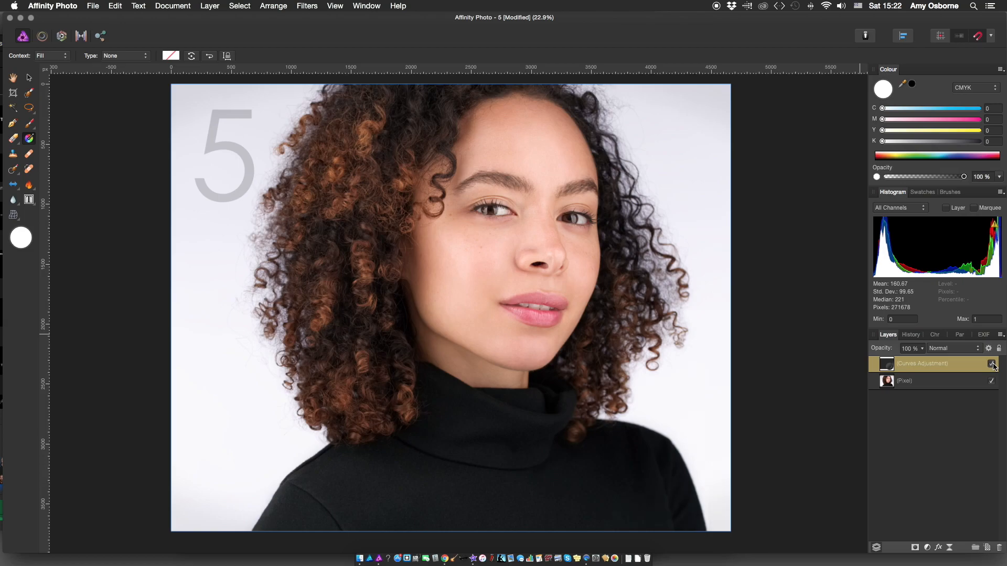
{"action": "double_click", "coordinate": [886, 363]}
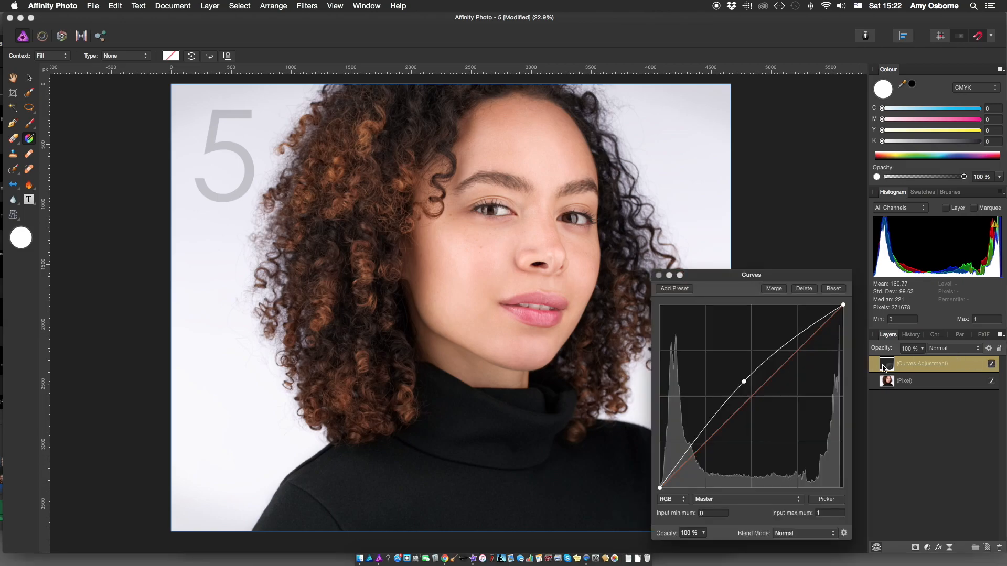
{"action": "left_click_drag", "start_coordinate": [744, 382], "coordinate": [719, 400]}
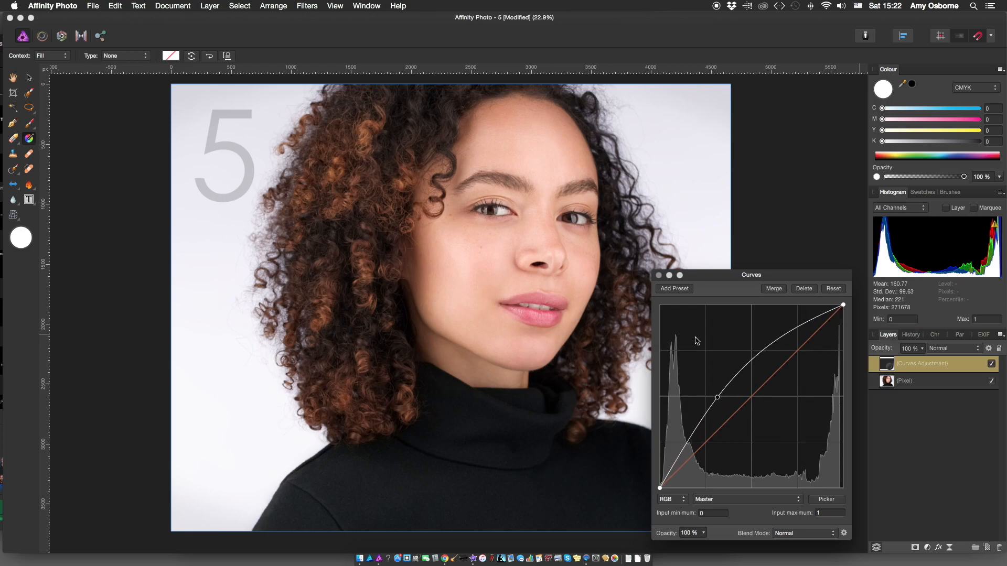
{"action": "left_click", "coordinate": [659, 275]}
Compare the sweater's lower-right area with the Curves adjustment off and on, both in the full portrait and up close.
{"action": "left_click", "coordinate": [991, 363]}
{"action": "left_click", "coordinate": [991, 364]}
{"action": "left_click", "coordinate": [991, 364]}
{"action": "left_click", "coordinate": [992, 364]}
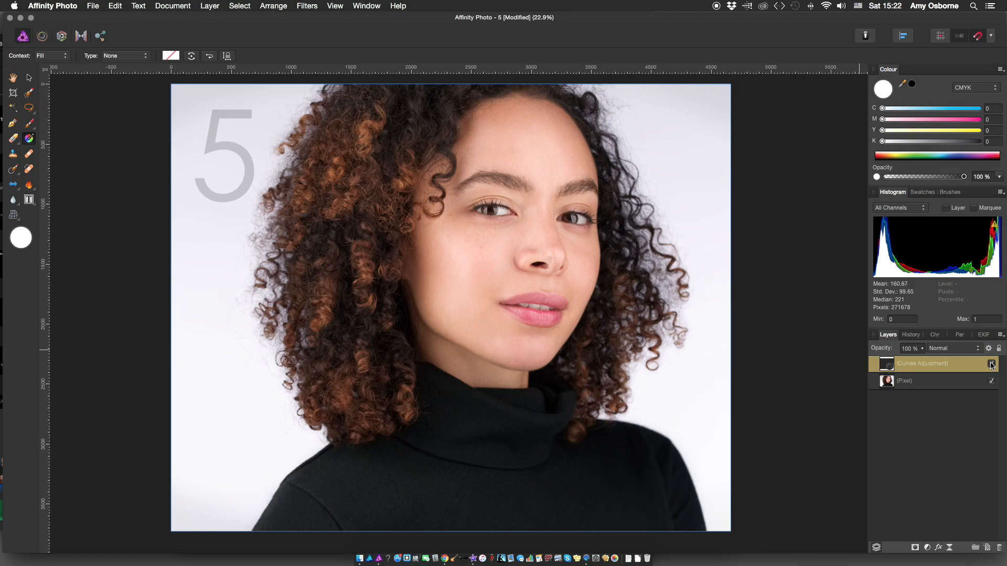
{"action": "left_click", "coordinate": [991, 364]}
{"action": "left_click", "coordinate": [992, 364]}
{"action": "scroll", "coordinate": [713, 527], "scroll_direction": "up", "scroll_amount": 5}
{"action": "left_click", "coordinate": [991, 364]}
{"action": "left_click", "coordinate": [991, 365]}
{"action": "left_click", "coordinate": [992, 364]}
{"action": "left_click", "coordinate": [992, 365]}
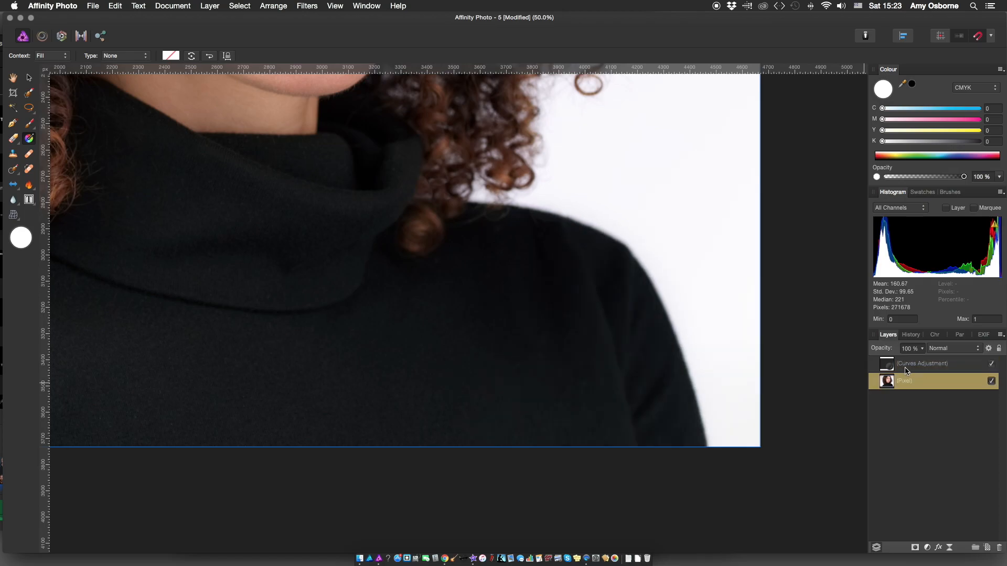
Bend the curve strongly upward in the shadows and switch the Curves adjustment off to compare the sweater.
{"action": "double_click", "coordinate": [886, 363]}
{"action": "left_click_drag", "start_coordinate": [717, 397], "coordinate": [696, 423]}
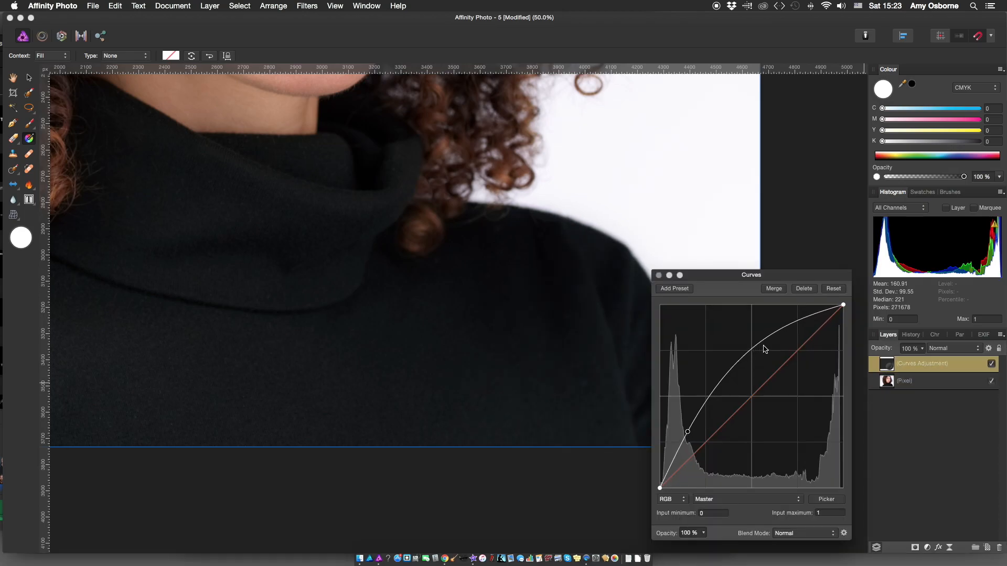
{"action": "left_click", "coordinate": [659, 275]}
{"action": "left_click", "coordinate": [992, 364]}
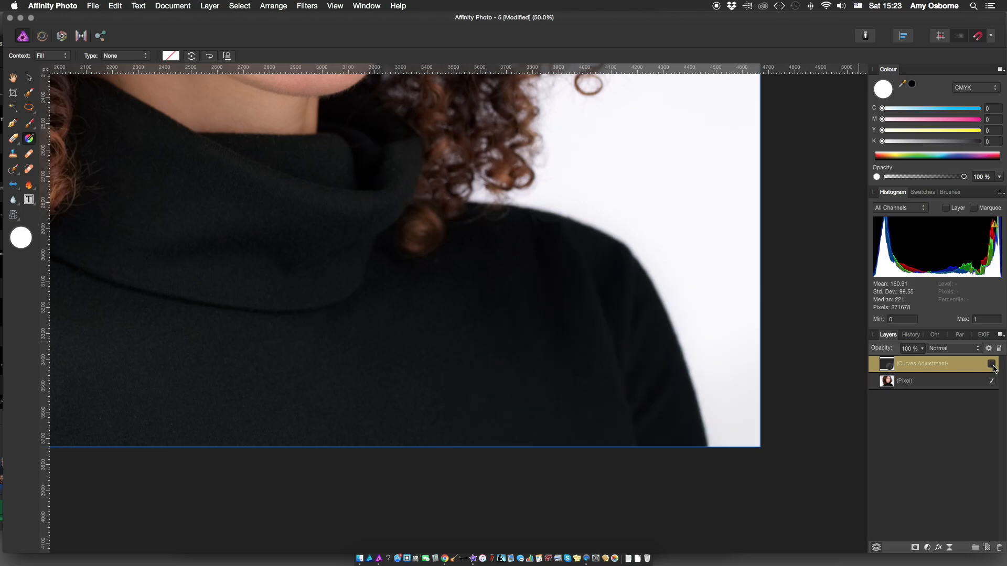
Set the opacity of portrait 5's Curves adjustment to 75% and fit the whole portrait in view.
{"action": "key", "text": "7"}
{"action": "key", "text": "5"}
{"action": "key", "text": "super+0"}
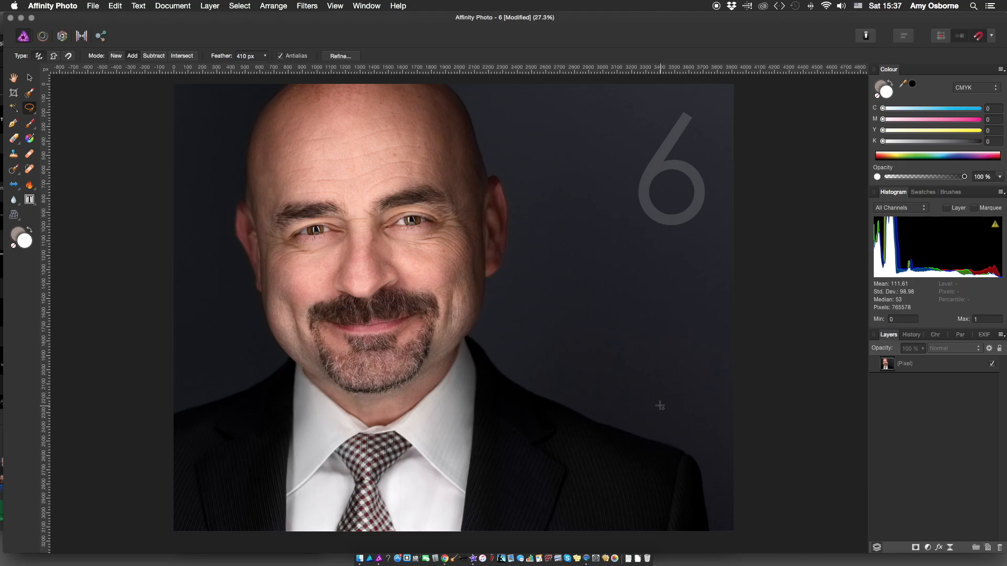
Select both irises of portrait 6 with the freehand selection at a 14 px feather and make the pixel layer active.
{"action": "scroll", "coordinate": [402, 260], "scroll_direction": "up", "scroll_amount": 5}
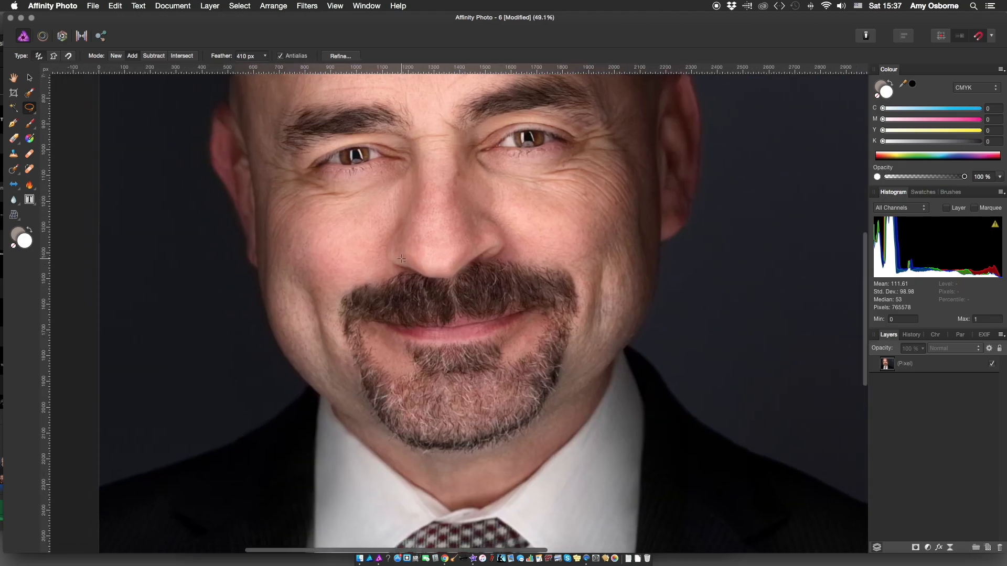
{"action": "scroll", "coordinate": [402, 259], "scroll_direction": "left", "scroll_amount": 3}
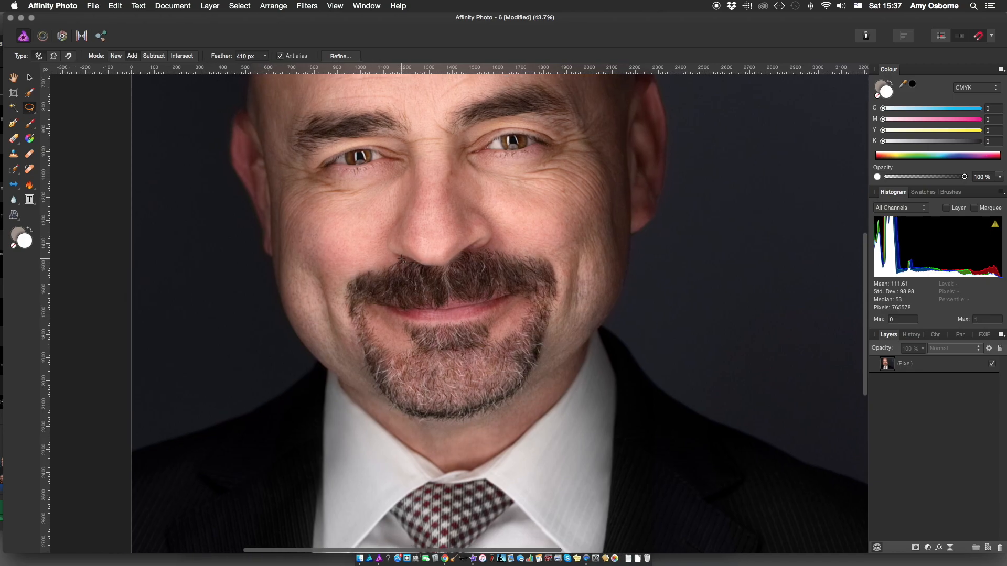
{"action": "left_click_drag", "start_coordinate": [265, 56], "coordinate": [200, 110]}
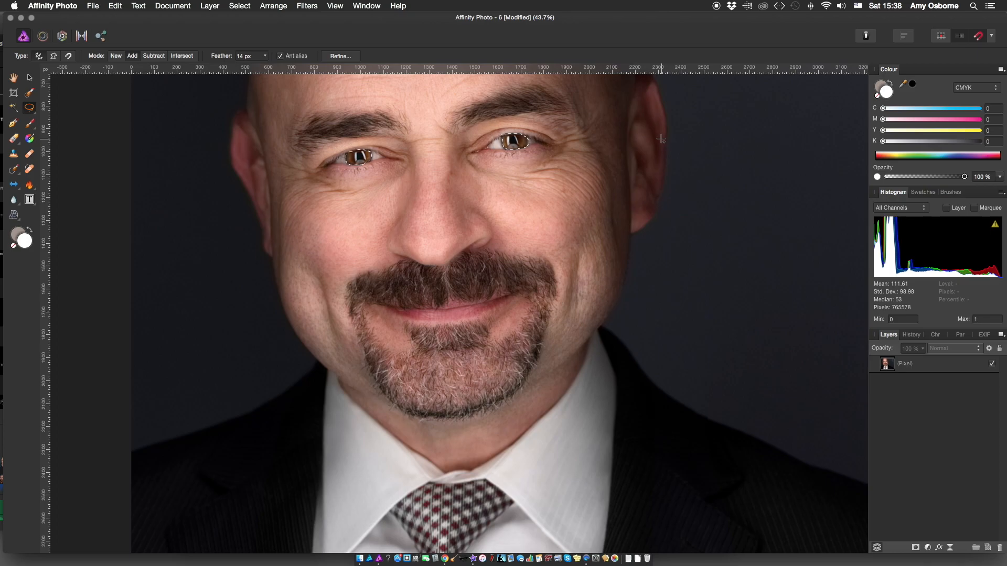
{"action": "left_click", "coordinate": [923, 371]}
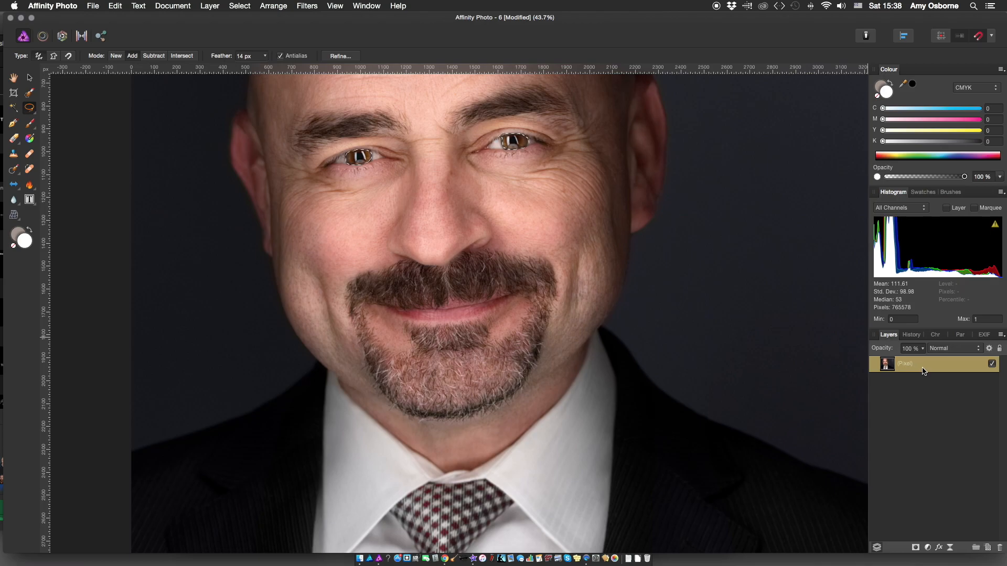
Add a Curves adjustment limited to the iris selection and raise its midtones slightly.
{"action": "key", "text": "super+m"}
{"action": "mouse_move", "coordinate": [790, 361]}
{"action": "left_mouse_down"}
{"action": "mouse_move", "coordinate": [787, 350]}
{"action": "mouse_move", "coordinate": [770, 363]}
{"action": "left_mouse_up"}
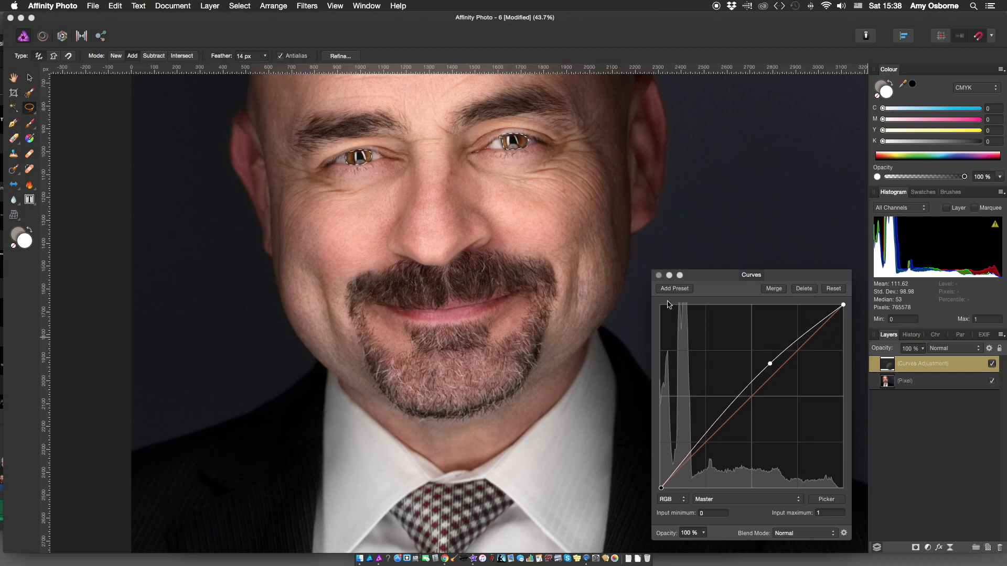
{"action": "left_click", "coordinate": [659, 275]}
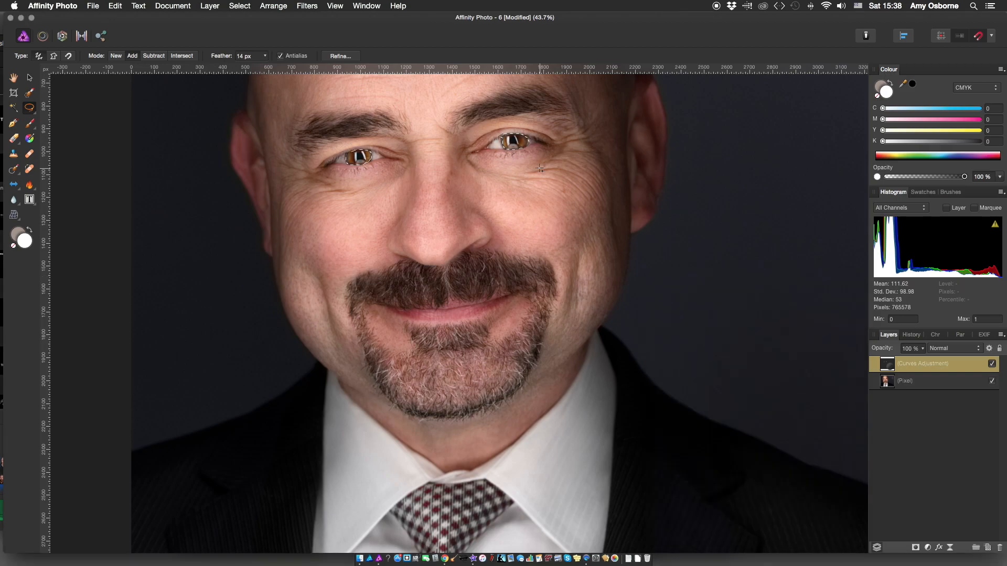
Add a Selective Colour adjustment to the irises and set its Reds to 100% Cyan and -38% Magenta.
{"action": "scroll", "coordinate": [540, 169], "scroll_direction": "down", "scroll_amount": 2}
{"action": "left_click", "coordinate": [209, 6]}
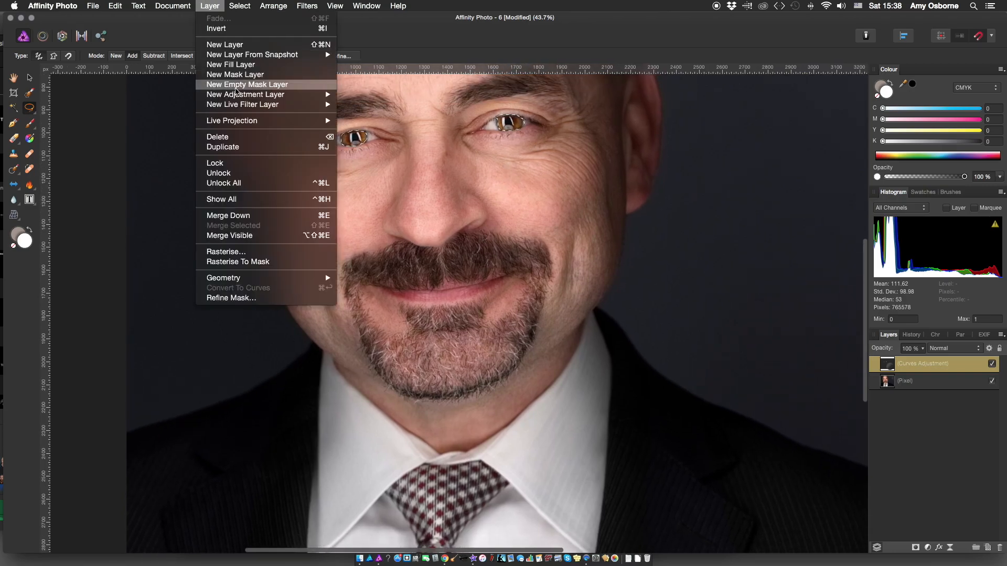
{"action": "mouse_move", "coordinate": [251, 94]}
{"action": "left_click", "coordinate": [459, 171]}
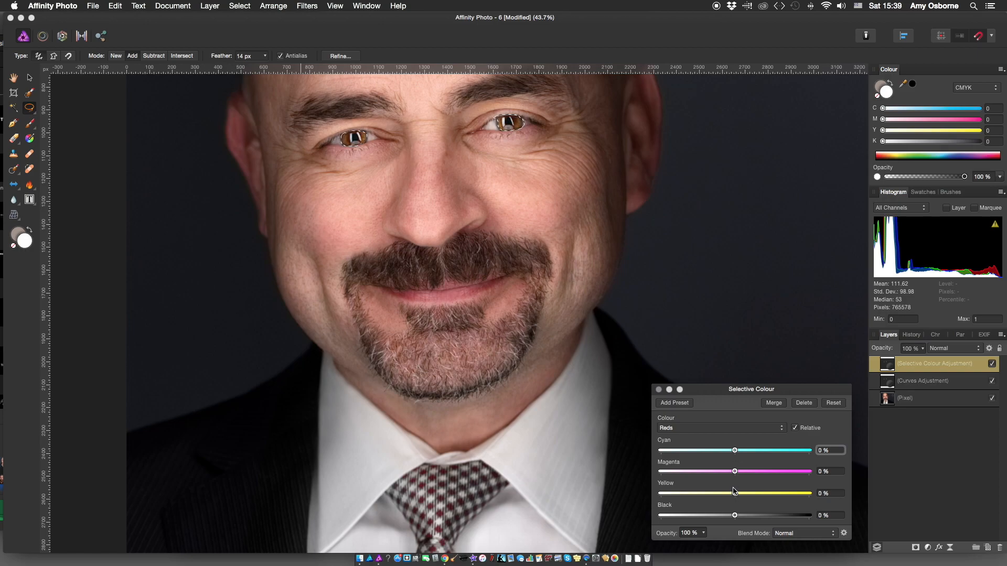
{"action": "left_click_drag", "start_coordinate": [735, 472], "coordinate": [709, 482]}
{"action": "left_click_drag", "start_coordinate": [735, 450], "coordinate": [826, 452]}
{"action": "left_click", "coordinate": [659, 390]}
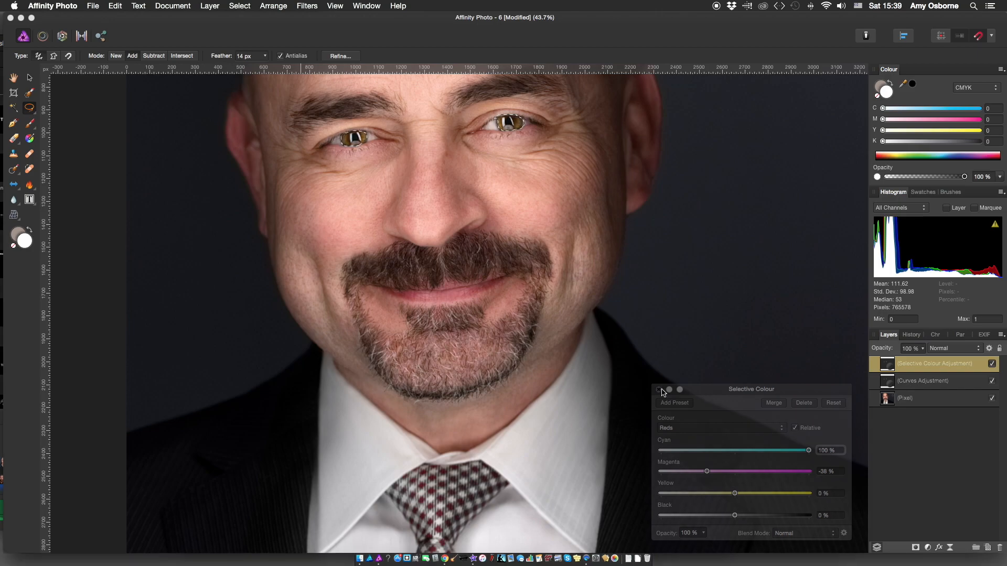
Add a Vibrance adjustment to the irises and set its vibrance to -50%.
{"action": "left_click", "coordinate": [210, 6]}
{"action": "mouse_move", "coordinate": [268, 97]}
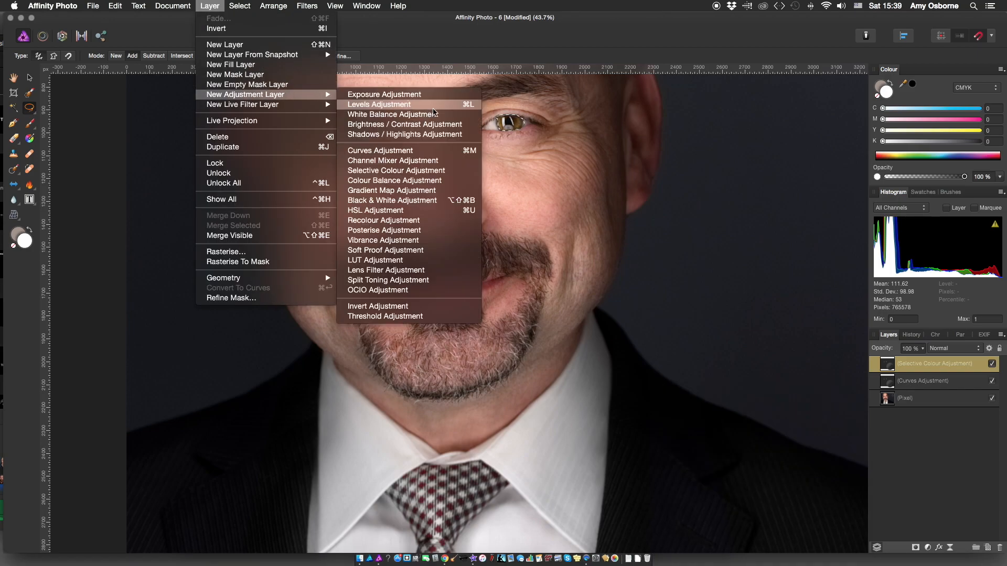
{"action": "left_click", "coordinate": [432, 246]}
{"action": "left_click_drag", "start_coordinate": [744, 515], "coordinate": [694, 520]}
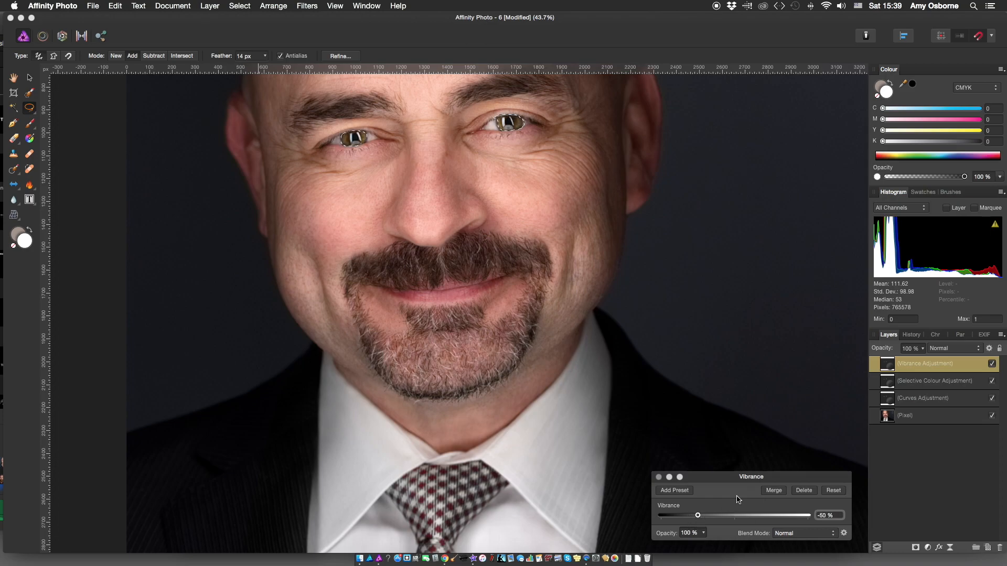
{"action": "left_click", "coordinate": [659, 477]}
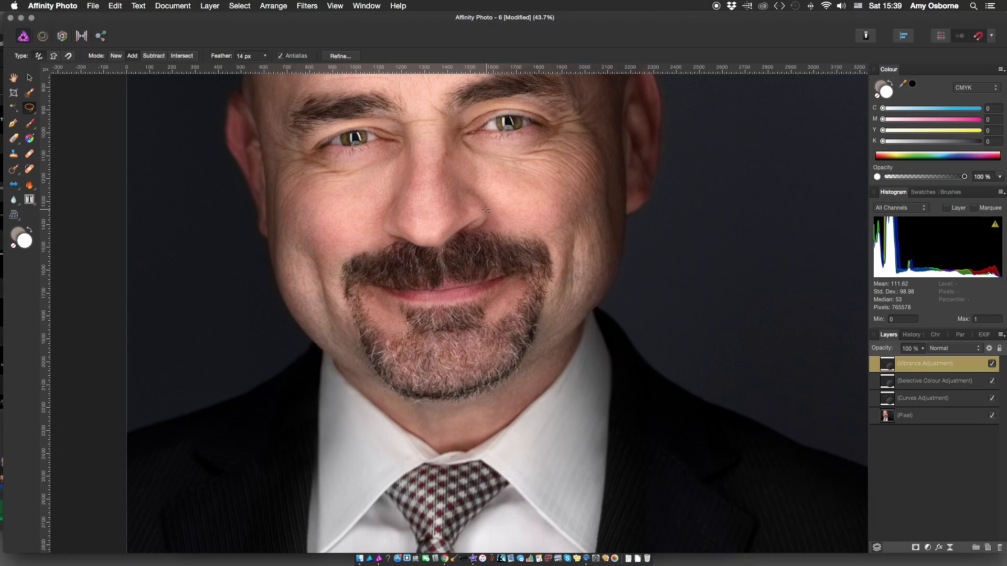
Select the Curves, Selective Colour and Vibrance adjustments together and compare the eyes with them off and on.
{"action": "scroll", "coordinate": [529, 221], "scroll_direction": "up", "scroll_amount": 3}
{"action": "left_click", "coordinate": [913, 399]}
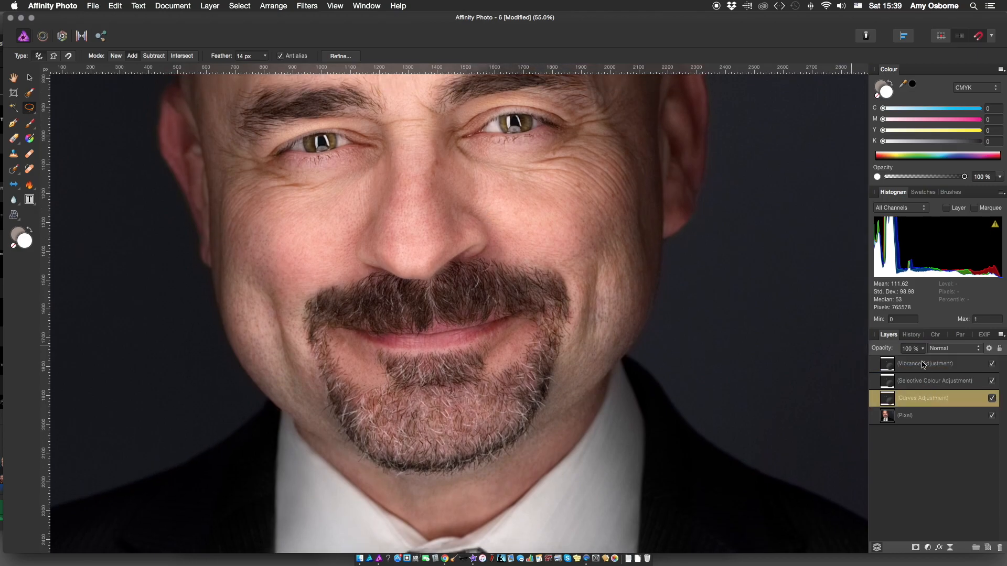
{"action": "left_click", "coordinate": [912, 369], "text": "shift"}
{"action": "left_click", "coordinate": [992, 365]}
{"action": "left_click", "coordinate": [993, 364]}
{"action": "left_click", "coordinate": [992, 365]}
{"action": "left_click", "coordinate": [992, 365]}
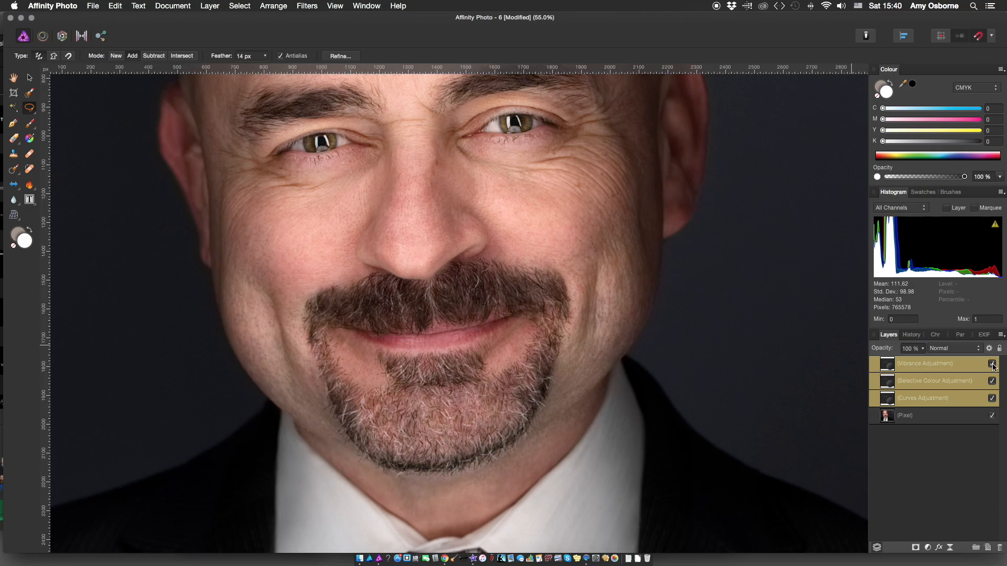
Inspect the iris masks of the three adjustments, compare the eyes again with the adjustments off and on, and choose the Erase Brush.
{"action": "left_click", "coordinate": [892, 365], "text": "alt"}
{"action": "left_click", "coordinate": [887, 381], "text": "alt"}
{"action": "left_click", "coordinate": [887, 400], "text": "alt"}
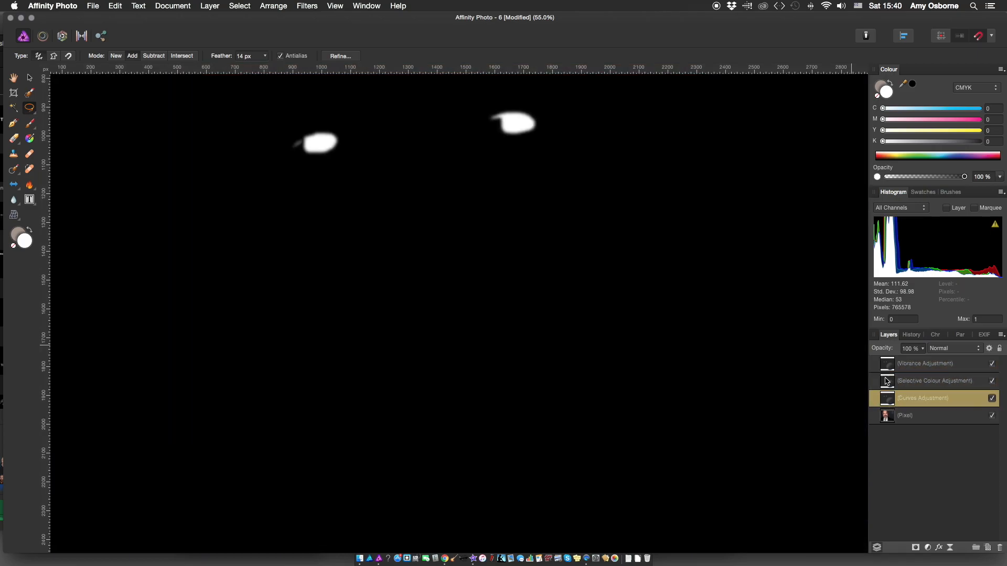
{"action": "left_click", "coordinate": [915, 417]}
{"action": "left_click", "coordinate": [993, 365]}
{"action": "left_click", "coordinate": [992, 365]}
{"action": "key", "text": "e"}
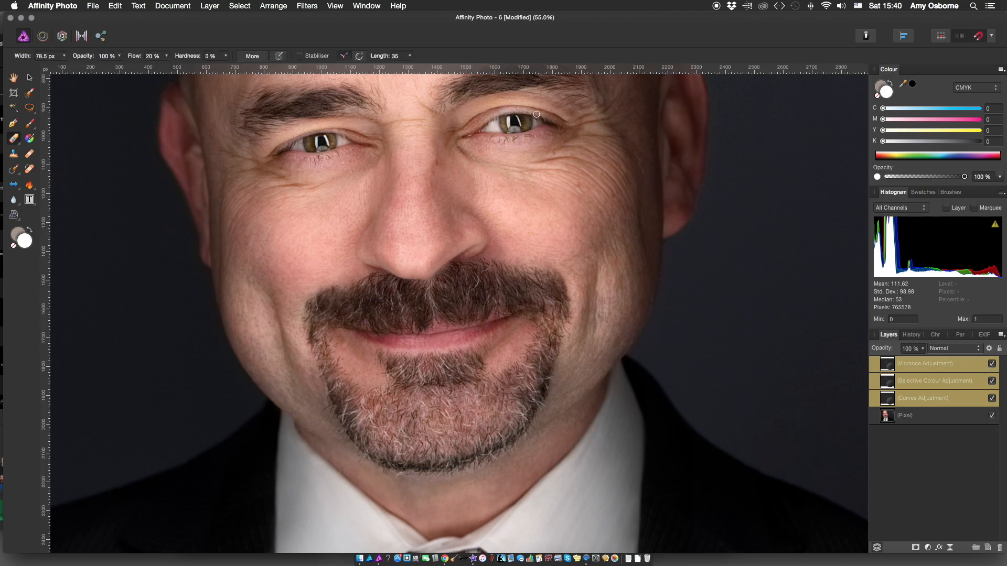
{"action": "left_click", "coordinate": [890, 365], "text": "alt"}
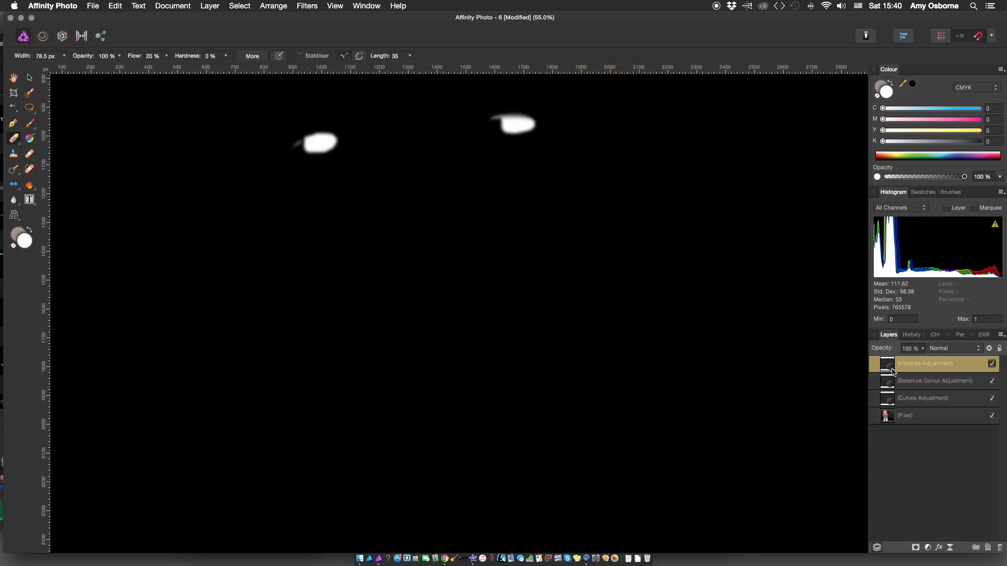
Select the Vibrance, Selective Colour and Curves adjustments together and group them.
{"action": "left_click", "coordinate": [904, 398], "text": "shift"}
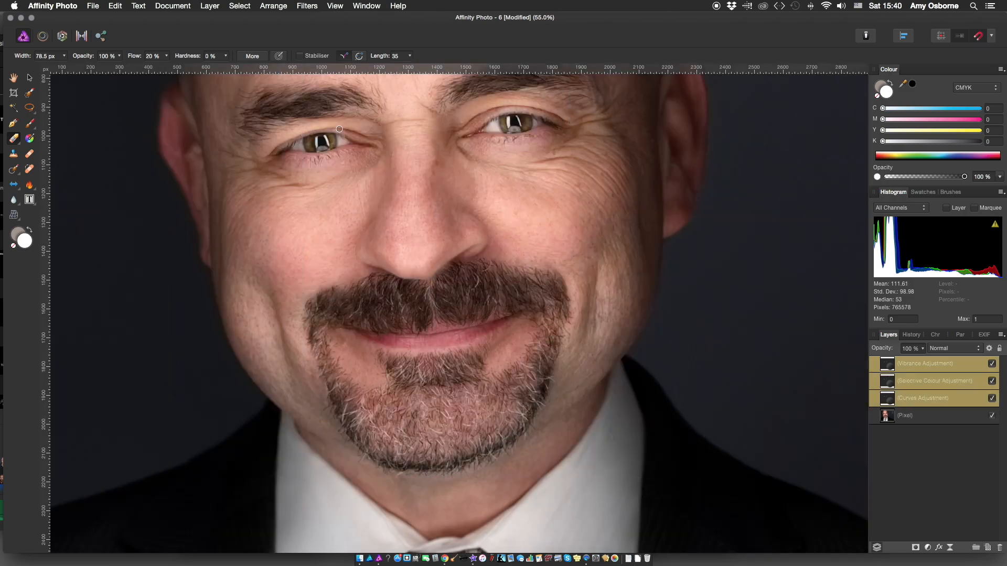
{"action": "key", "text": "super+0"}
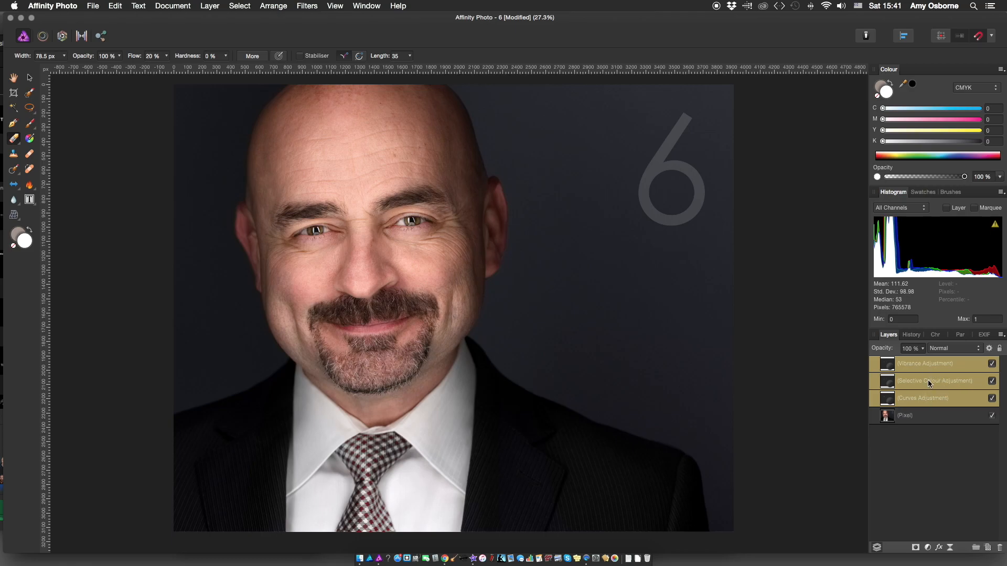
{"action": "left_click", "coordinate": [274, 6]}
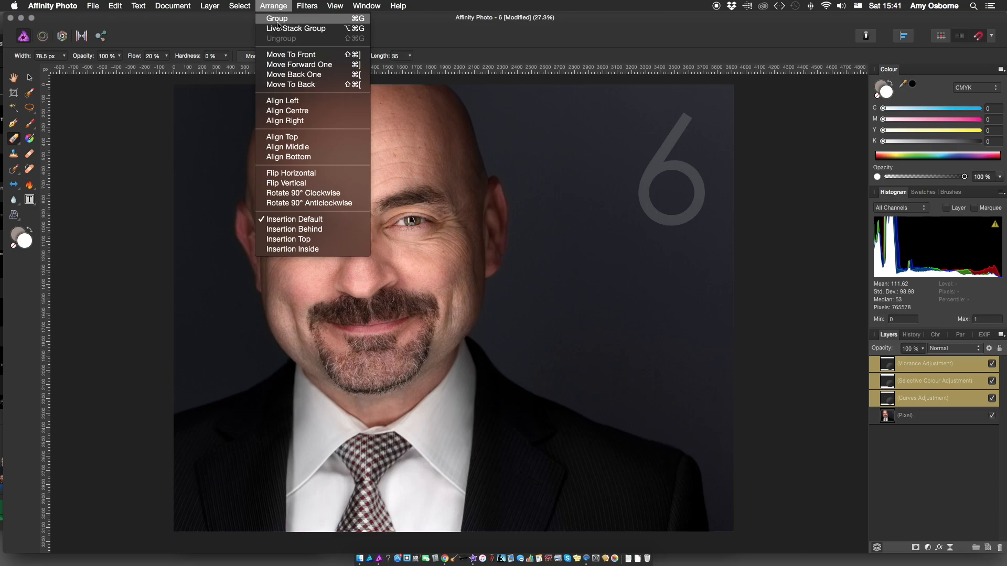
{"action": "left_click", "coordinate": [364, 20]}
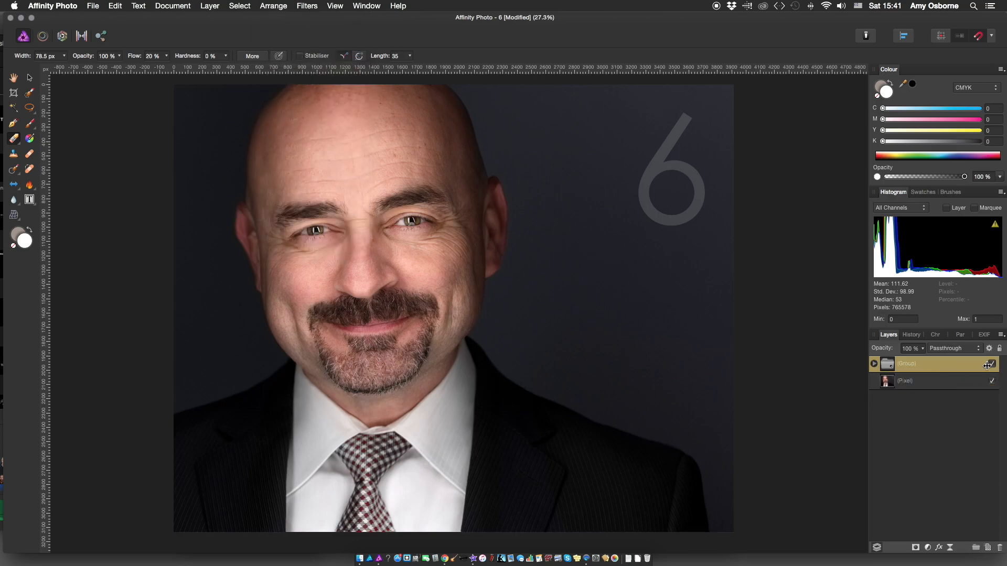
Check the contents of the adjustment group and set the group's opacity to 50%.
{"action": "left_click", "coordinate": [874, 364]}
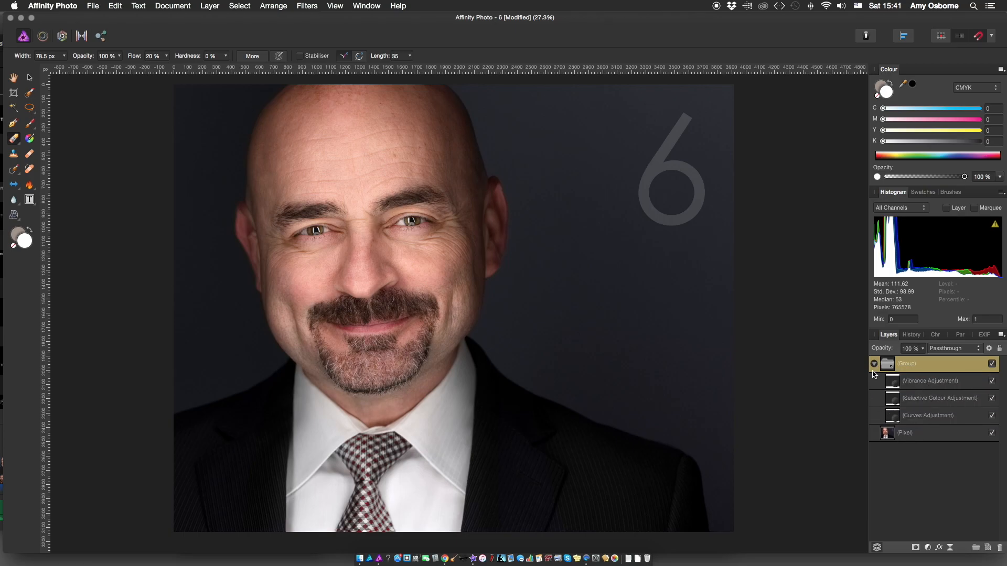
{"action": "left_click", "coordinate": [874, 364]}
{"action": "left_click_drag", "start_coordinate": [923, 349], "coordinate": [877, 382]}
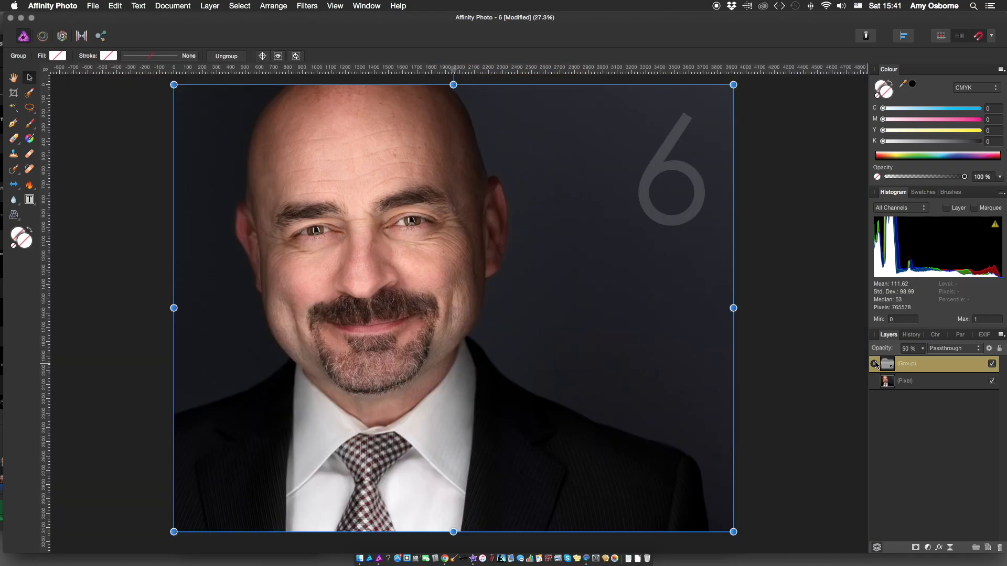
Expand the group and examine the separate iris masks of its Vibrance, Selective Colour and Curves adjustments.
{"action": "left_click", "coordinate": [874, 364]}
{"action": "left_click", "coordinate": [923, 383]}
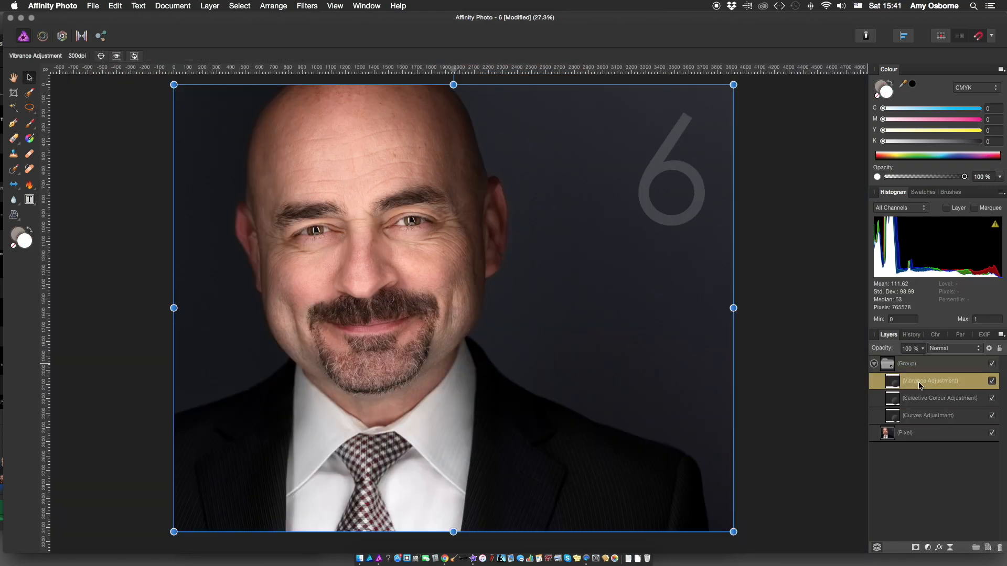
{"action": "left_click", "coordinate": [893, 382], "text": "alt"}
{"action": "left_click", "coordinate": [895, 394]}
{"action": "left_click", "coordinate": [895, 413]}
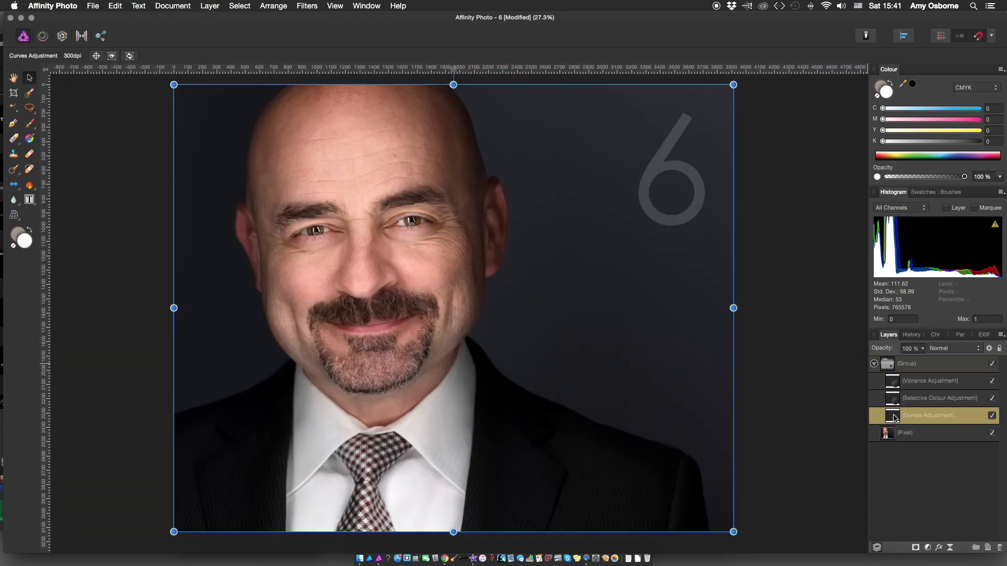
{"action": "left_click", "coordinate": [895, 413], "text": "alt"}
{"action": "left_click", "coordinate": [893, 399], "text": "alt"}
{"action": "left_click", "coordinate": [891, 384], "text": "alt"}
{"action": "left_click", "coordinate": [891, 386], "text": "alt"}
{"action": "left_click", "coordinate": [782, 313]}
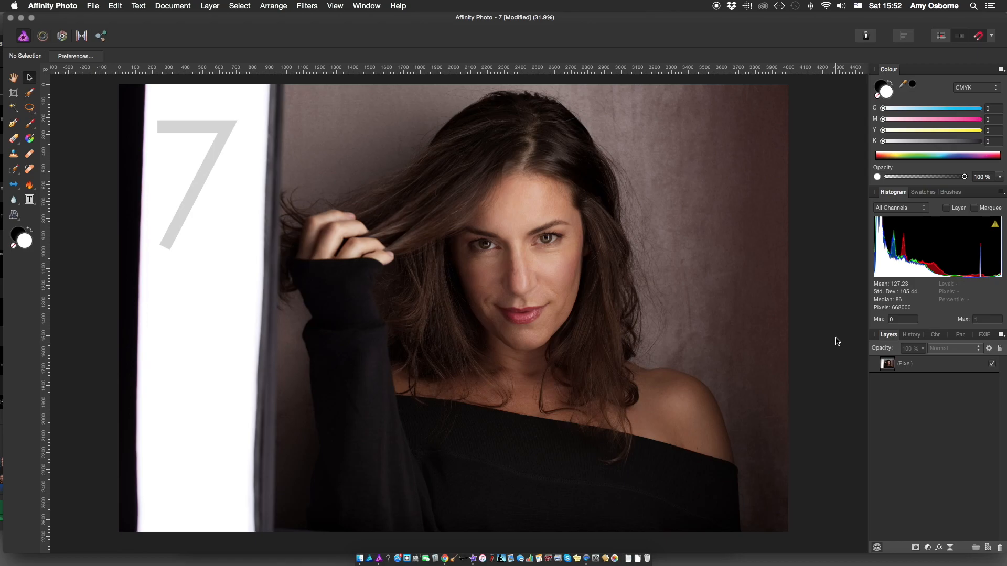
Add a Curves adjustment above portrait 7's pixel layer, raise its lower midtones and move the black point slightly inward.
{"action": "left_click", "coordinate": [896, 366]}
{"action": "key", "text": "super+m"}
{"action": "left_click_drag", "start_coordinate": [804, 345], "coordinate": [702, 434]}
{"action": "left_click", "coordinate": [720, 411]}
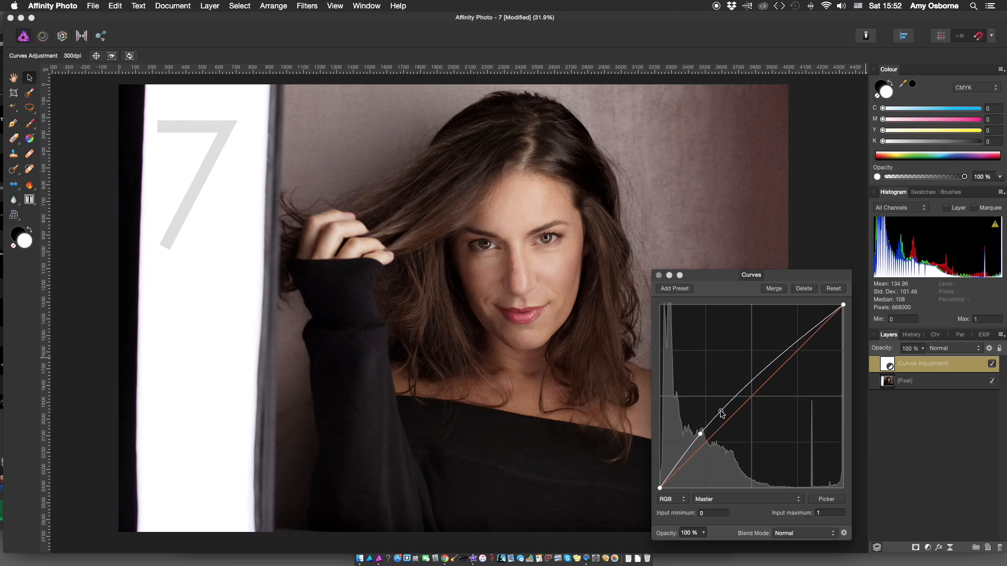
{"action": "left_click_drag", "start_coordinate": [660, 488], "coordinate": [663, 488]}
{"action": "left_click_drag", "start_coordinate": [701, 434], "coordinate": [768, 367]}
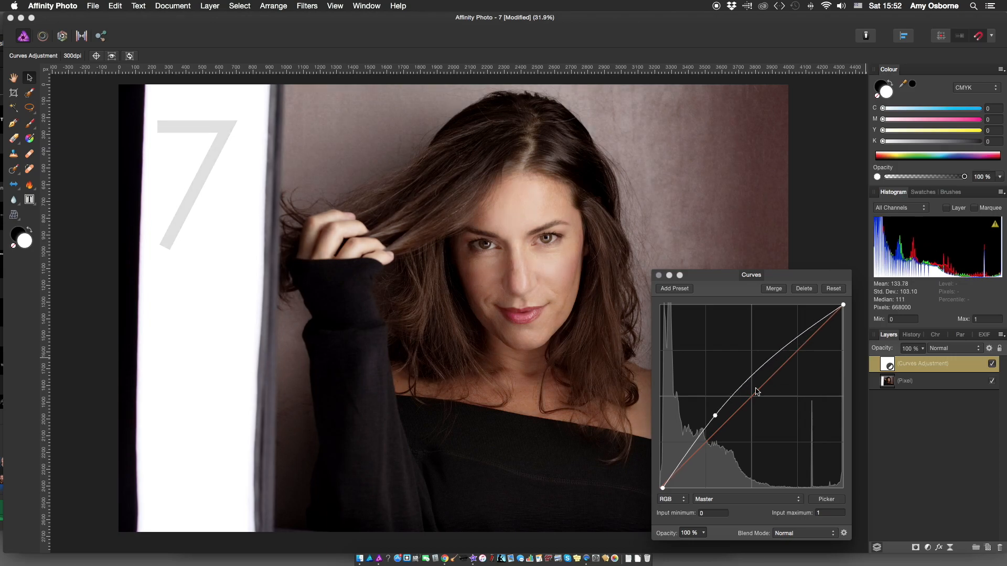
Fine-tune the midtone and black points of portrait 7's curve to keep a moderate overall brightening.
{"action": "left_click_drag", "start_coordinate": [714, 418], "coordinate": [727, 407]}
{"action": "left_click_drag", "start_coordinate": [665, 491], "coordinate": [664, 492]}
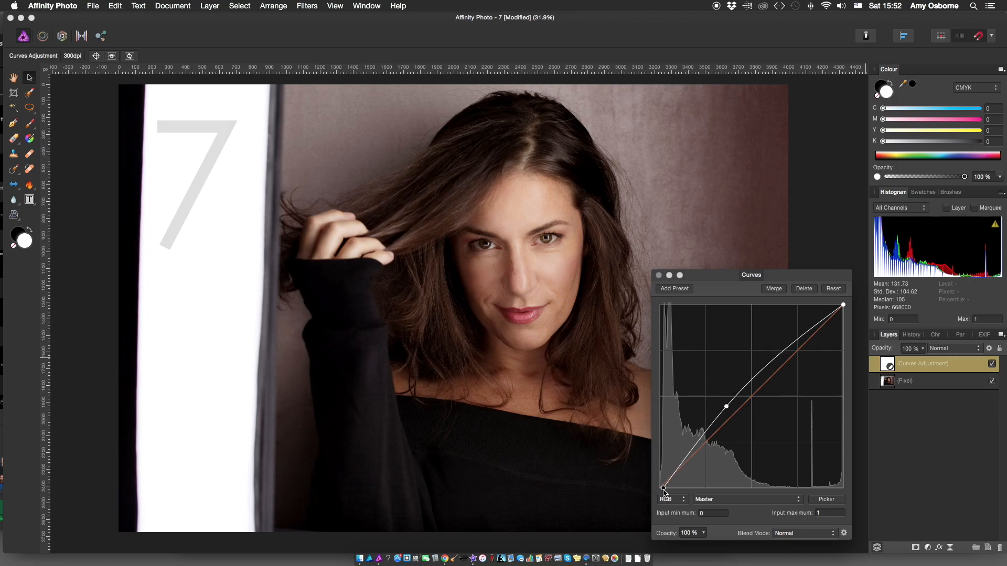
{"action": "left_click_drag", "start_coordinate": [727, 407], "coordinate": [723, 412]}
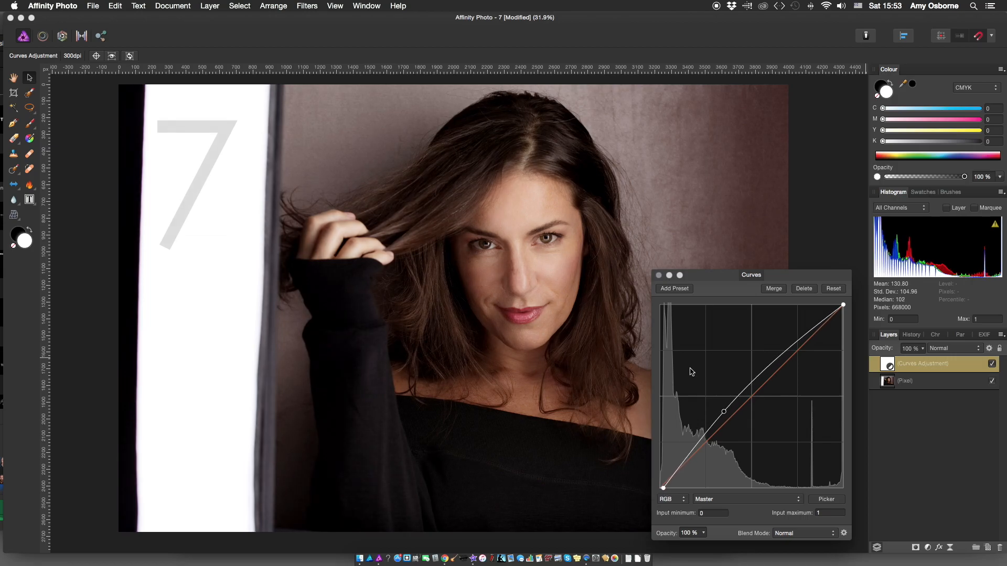
{"action": "left_click", "coordinate": [659, 275]}
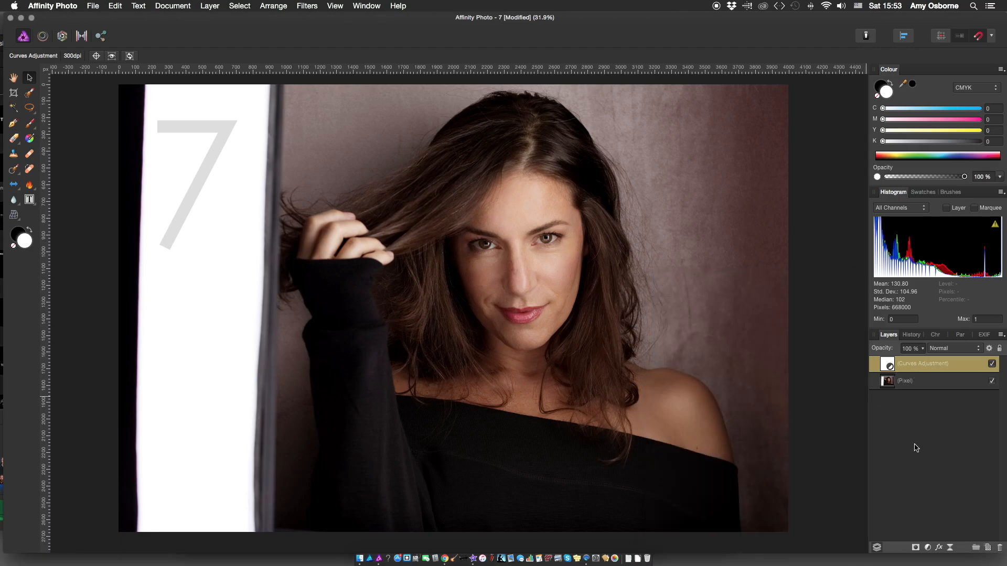
Place portrait 7's Curves adjustment in a group of its own.
{"action": "left_click", "coordinate": [280, 6]}
{"action": "left_click", "coordinate": [817, 192]}
{"action": "key", "text": "super+g"}
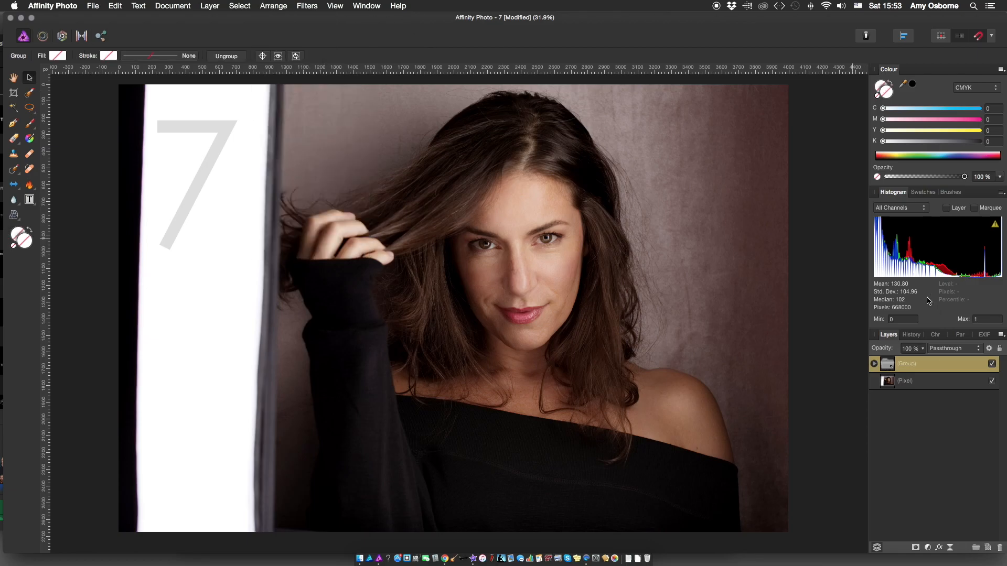
Add a black mask layer to the group to hide the Curves effect, and delete that mask.
{"action": "left_click", "coordinate": [915, 549]}
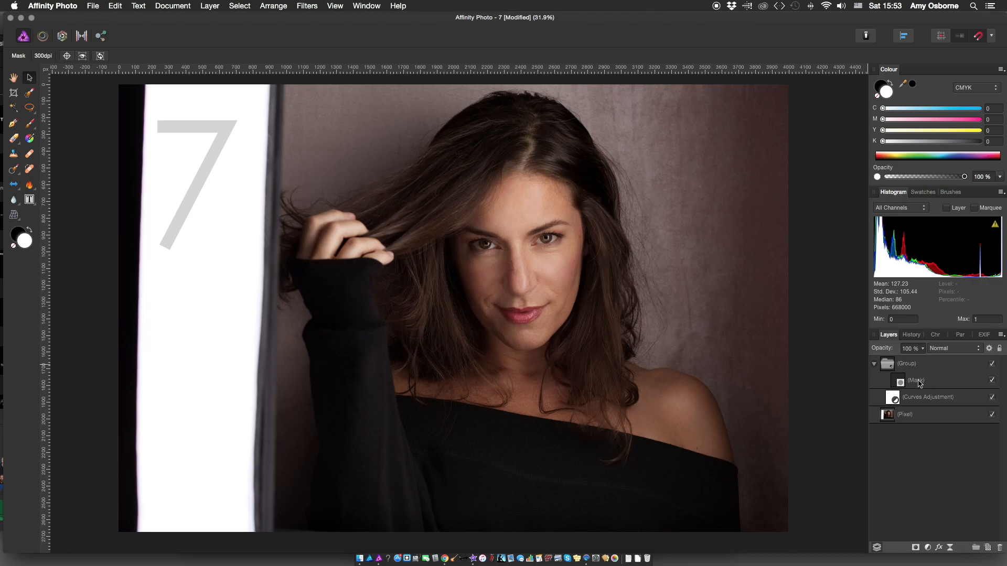
{"action": "key", "text": "Delete"}
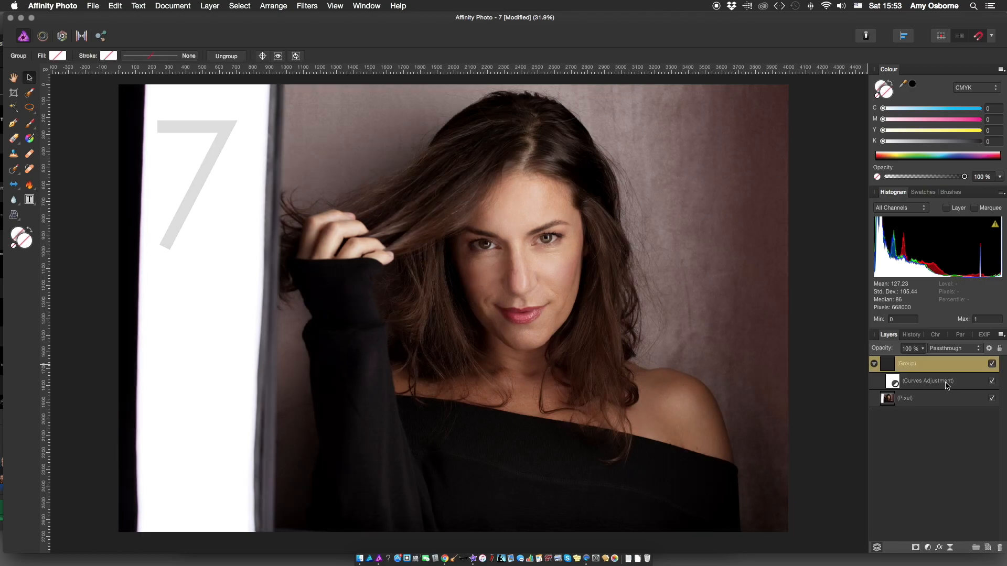
Add a black mask layer to portrait 7's group to hide the Curves effect, and select that mask for editing.
{"action": "left_click", "coordinate": [915, 548]}
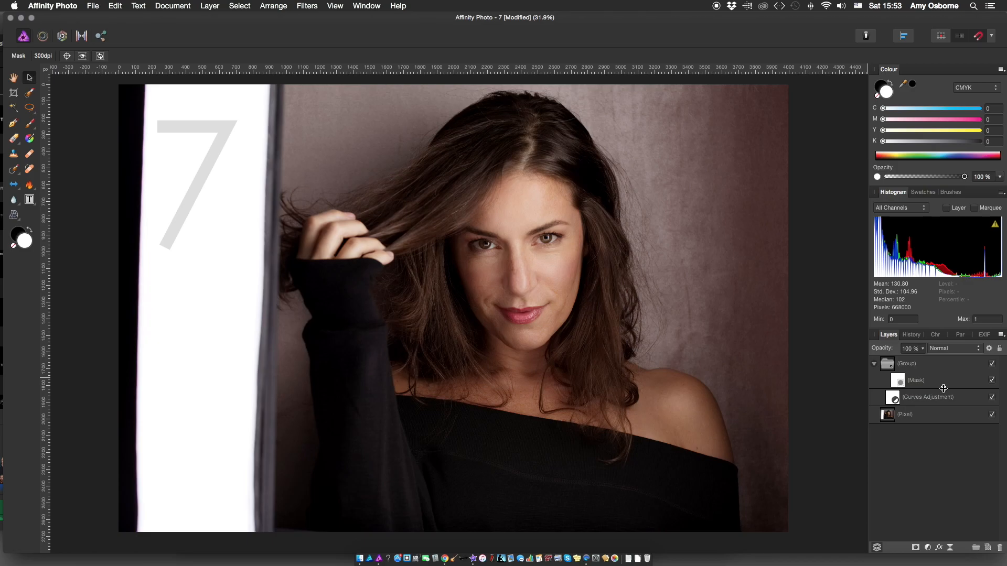
{"action": "left_click", "coordinate": [907, 364]}
{"action": "left_click", "coordinate": [874, 363]}
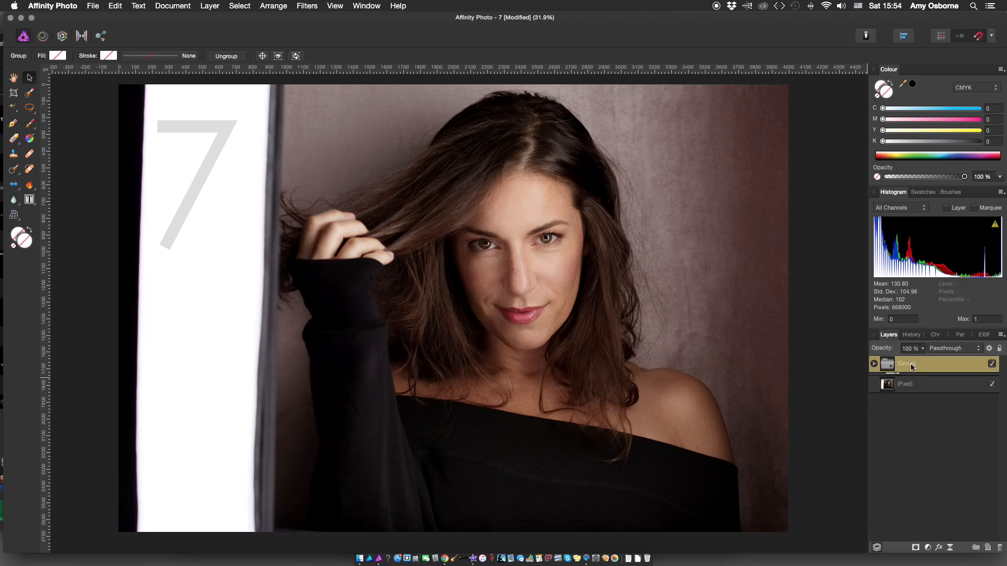
{"action": "left_click", "coordinate": [915, 548]}
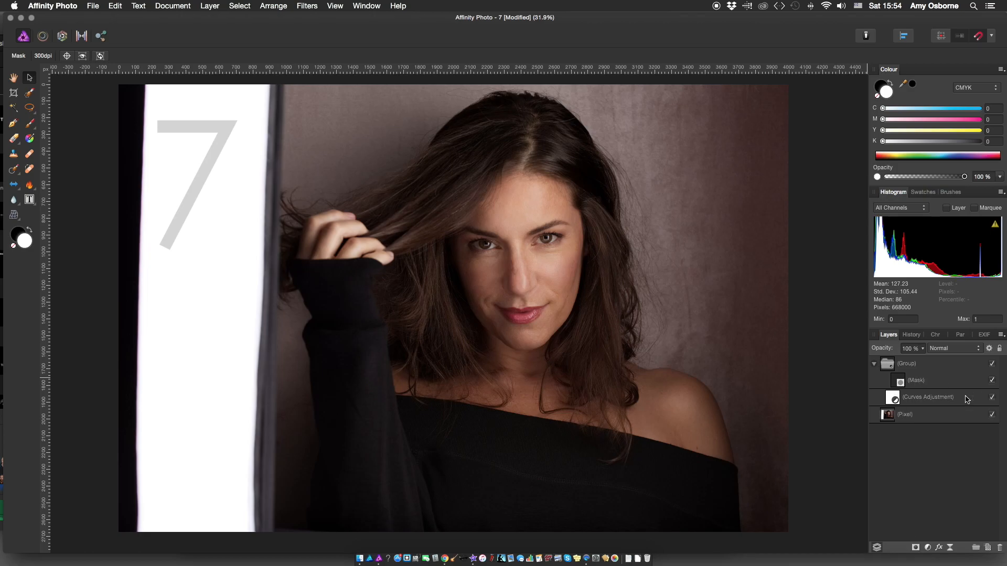
{"action": "left_click", "coordinate": [913, 381]}
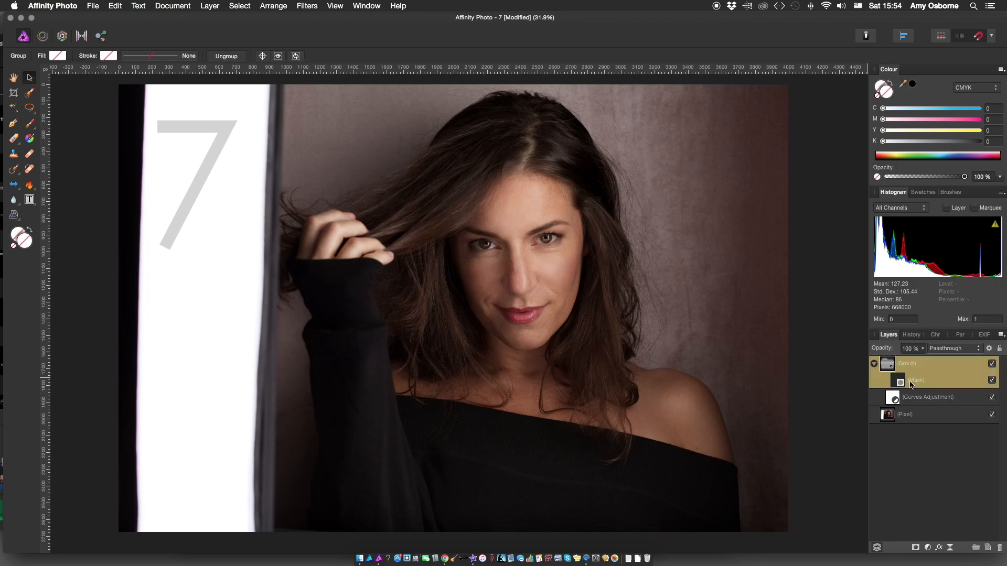
{"action": "left_click", "coordinate": [902, 383]}
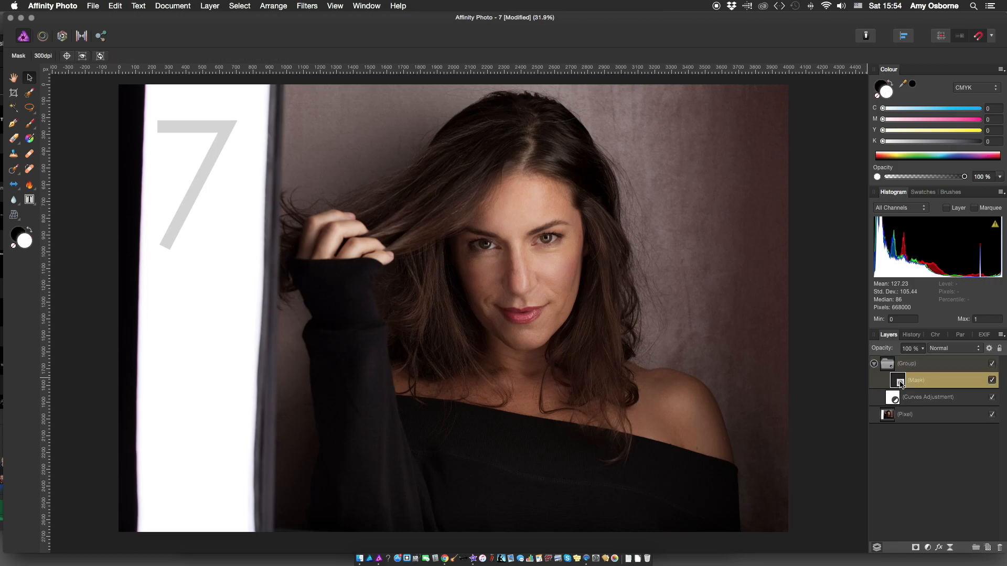
Paint white over the lower irises of both eyes on the mask, using a soft 27.6 px brush at 4% flow.
{"action": "key", "text": "b"}
{"action": "scroll", "coordinate": [859, 389], "scroll_direction": "down", "scroll_amount": 5}
{"action": "key", "text": "x"}
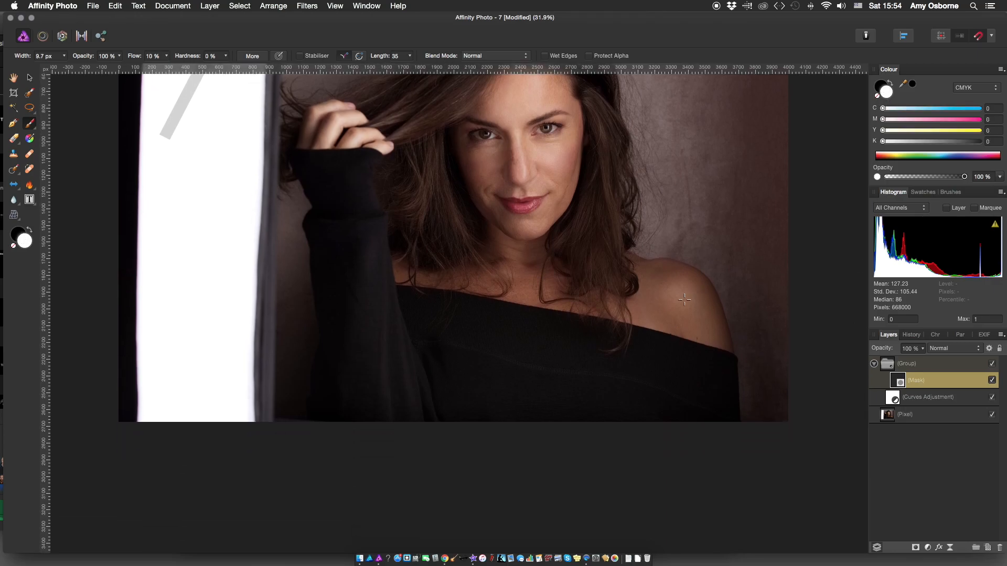
{"action": "scroll", "coordinate": [492, 268], "scroll_direction": "up", "scroll_amount": 5}
{"action": "scroll", "coordinate": [492, 268], "scroll_direction": "up", "scroll_amount": 8}
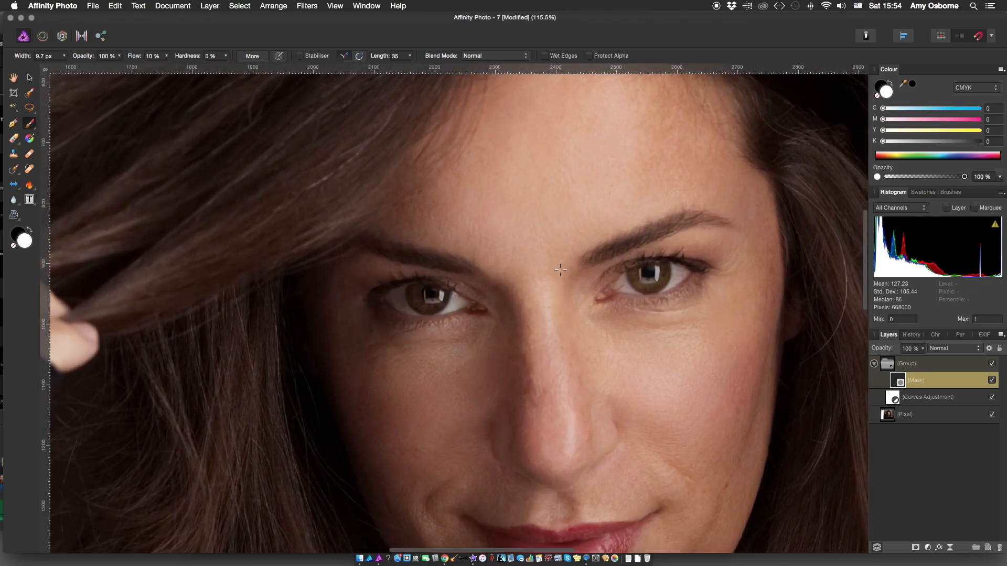
{"action": "key", "text": "bracketright"}
{"action": "key", "text": "bracketright"}
{"action": "key", "text": "bracketright"}
{"action": "key", "text": "bracketright"}
{"action": "key", "text": "bracketright"}
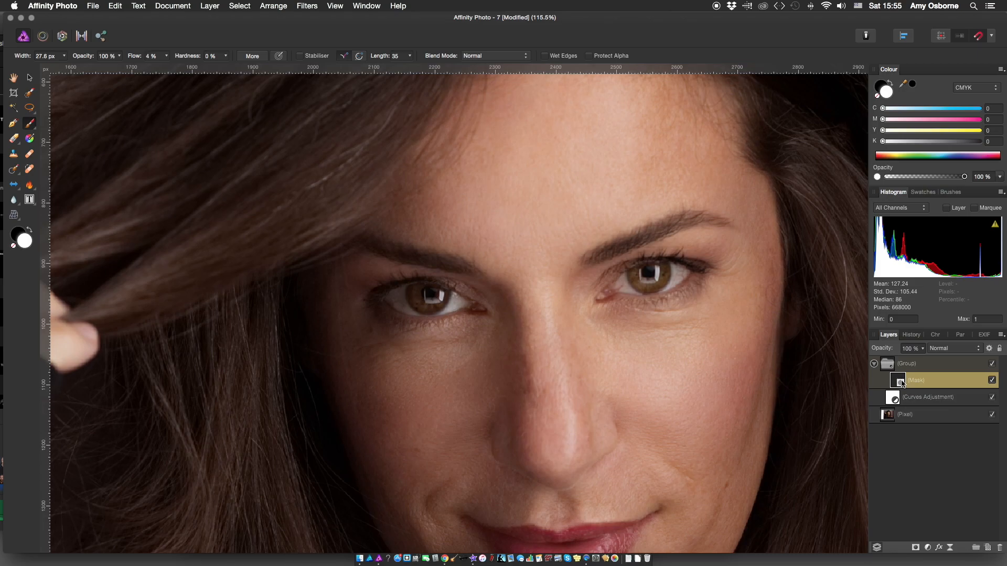
Erase excess mask paint around the irises with a soft 25.2 px eraser at 20% flow, and display the mask alone.
{"action": "left_click", "coordinate": [899, 381], "text": "alt"}
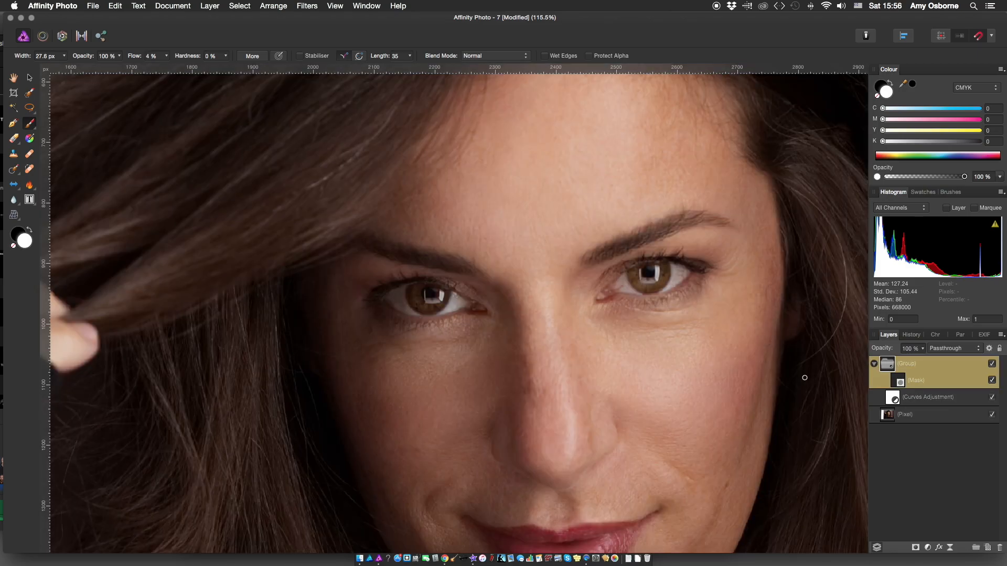
{"action": "key", "text": "e"}
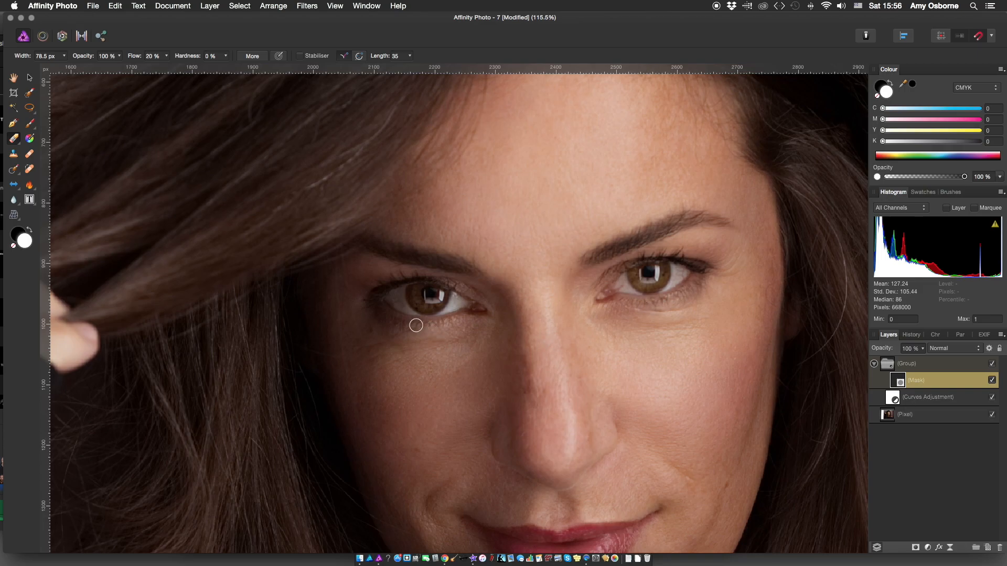
{"action": "key", "text": "["}
{"action": "key", "text": "["}
{"action": "key", "text": "["}
{"action": "left_click", "coordinate": [900, 383], "text": "alt"}
Save the document and add a Selective Colour adjustment above Curves, raising cyan and lowering magenta and yellow in the reds.
{"action": "left_click", "coordinate": [915, 398]}
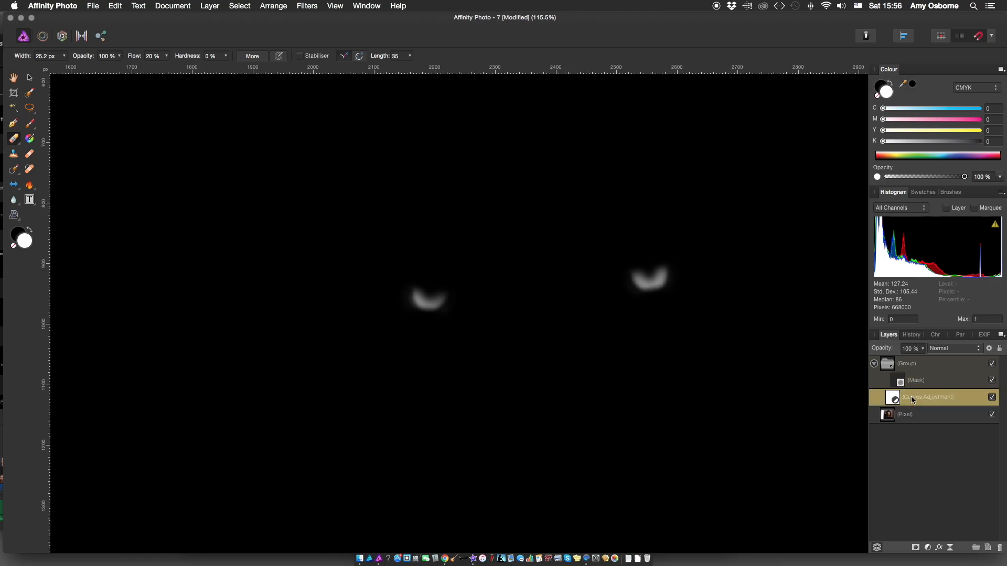
{"action": "key", "text": "super+s"}
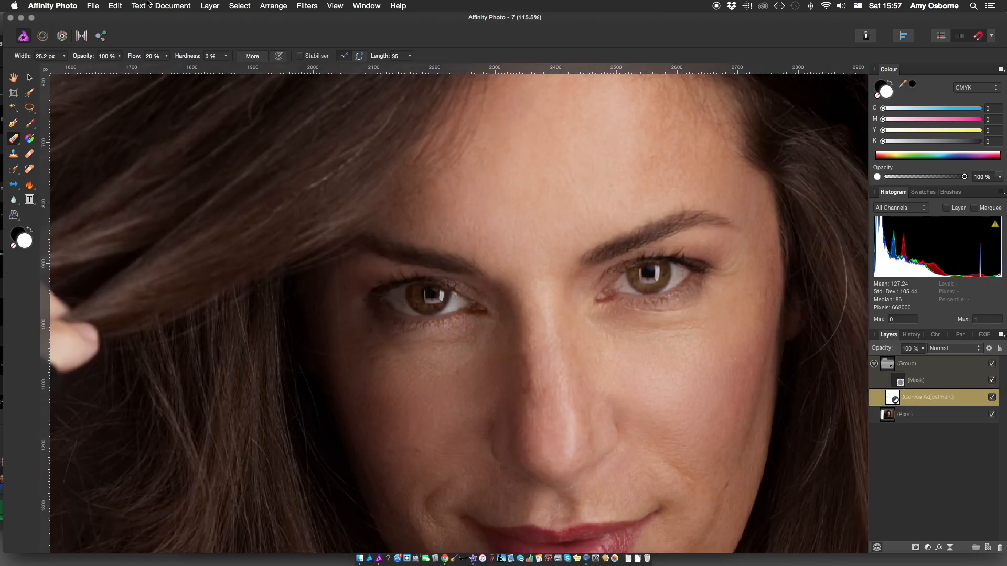
{"action": "left_click", "coordinate": [210, 6]}
{"action": "mouse_move", "coordinate": [299, 95]}
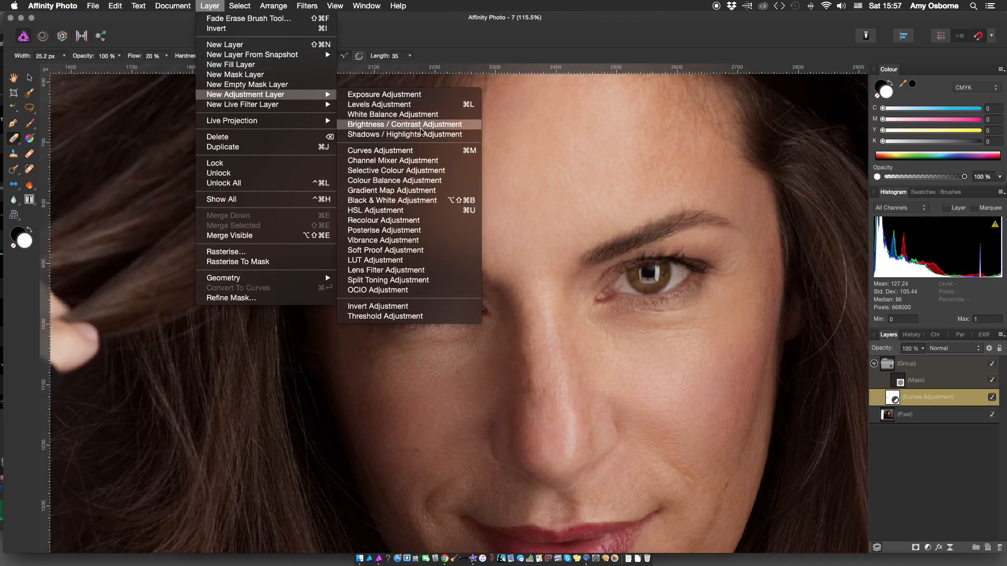
{"action": "left_click", "coordinate": [434, 174]}
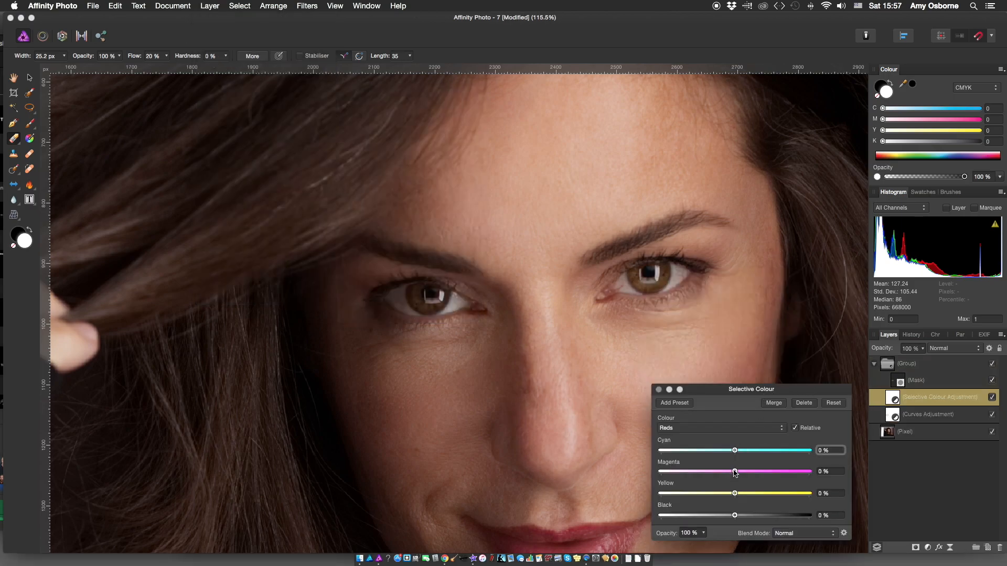
{"action": "left_click_drag", "start_coordinate": [736, 474], "coordinate": [857, 453]}
{"action": "left_click_drag", "start_coordinate": [734, 494], "coordinate": [652, 496]}
{"action": "left_click_drag", "start_coordinate": [706, 473], "coordinate": [674, 474]}
{"action": "left_click", "coordinate": [659, 390]}
Add a Vibrance adjustment above the Selective Colour layer in the group and reduce its colour intensity.
{"action": "left_click", "coordinate": [210, 6]}
{"action": "mouse_move", "coordinate": [294, 94]}
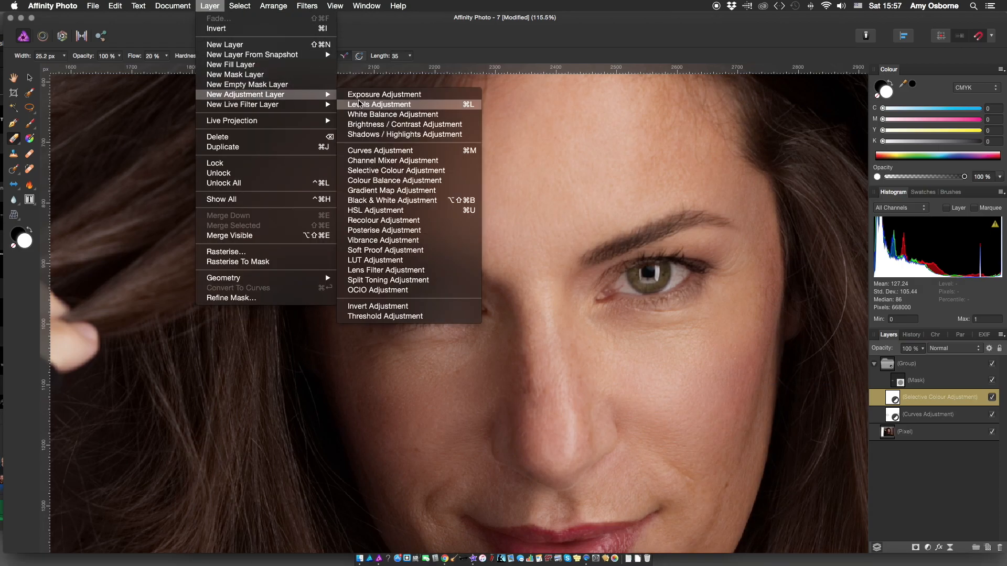
{"action": "left_click", "coordinate": [424, 242]}
{"action": "left_click_drag", "start_coordinate": [735, 524], "coordinate": [694, 525]}
{"action": "left_click", "coordinate": [659, 478]}
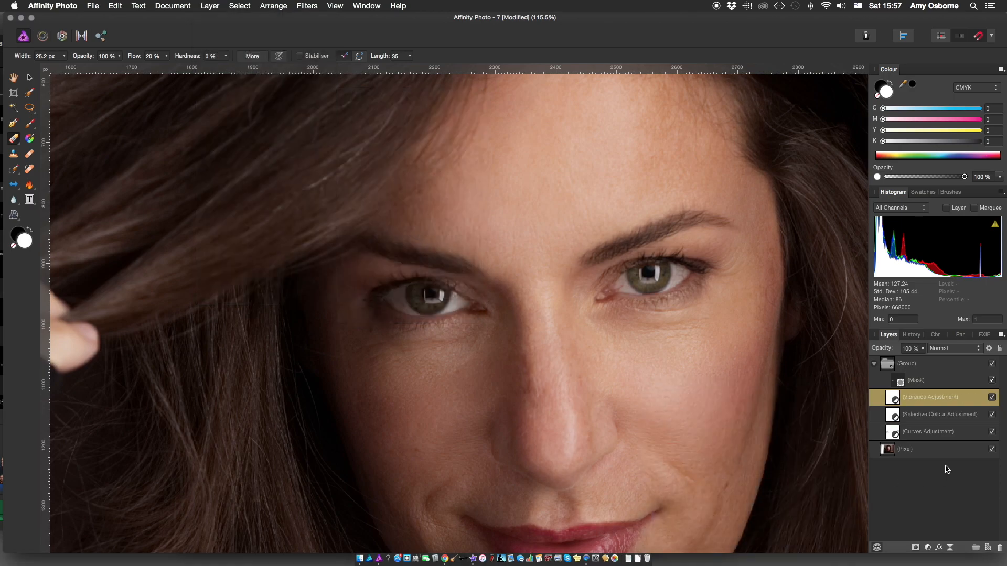
Compare the whole portrait with and without the masked group's eye adjustments, and collapse the group.
{"action": "left_click", "coordinate": [874, 364]}
{"action": "left_click", "coordinate": [874, 363]}
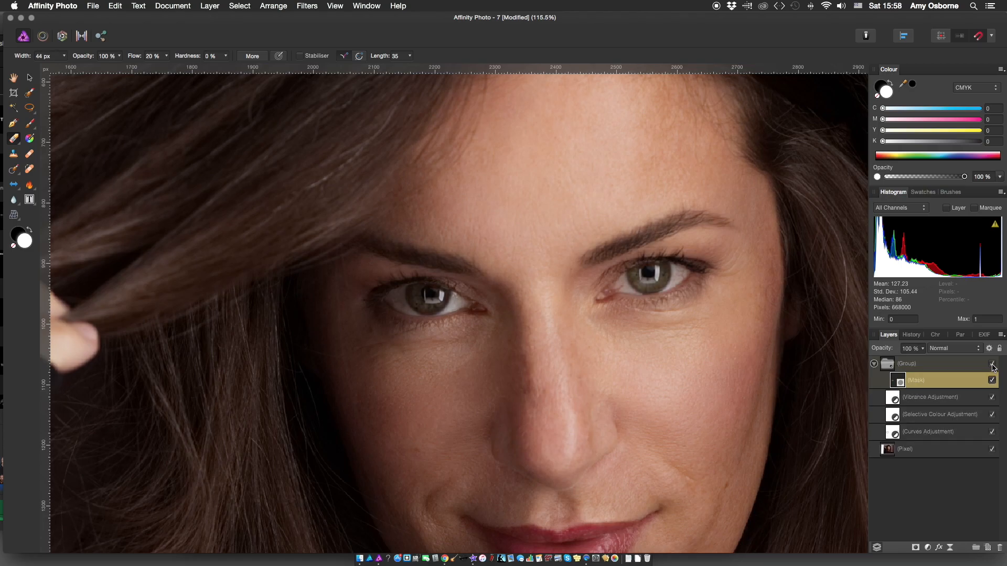
{"action": "key", "text": "super+0"}
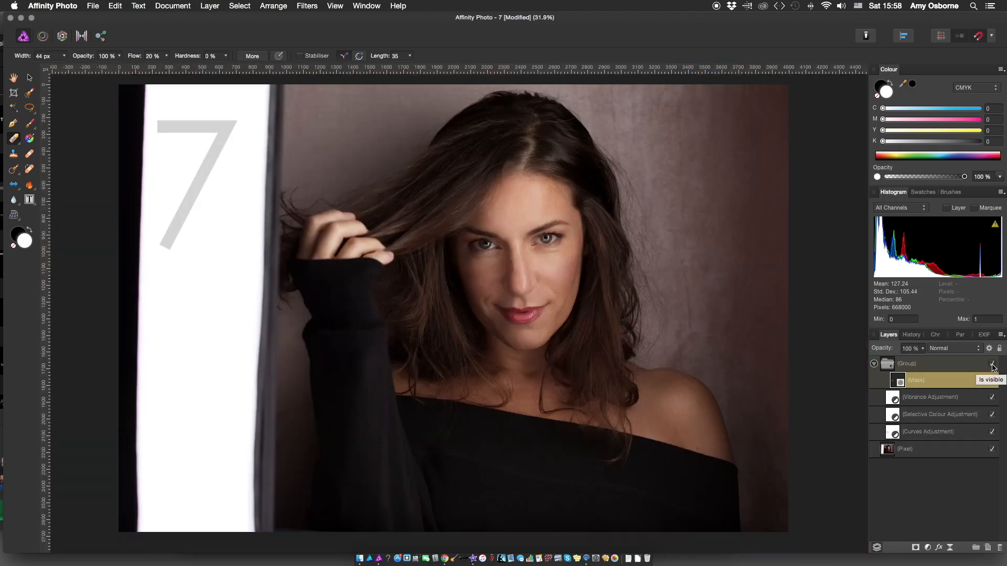
{"action": "left_click", "coordinate": [874, 364]}
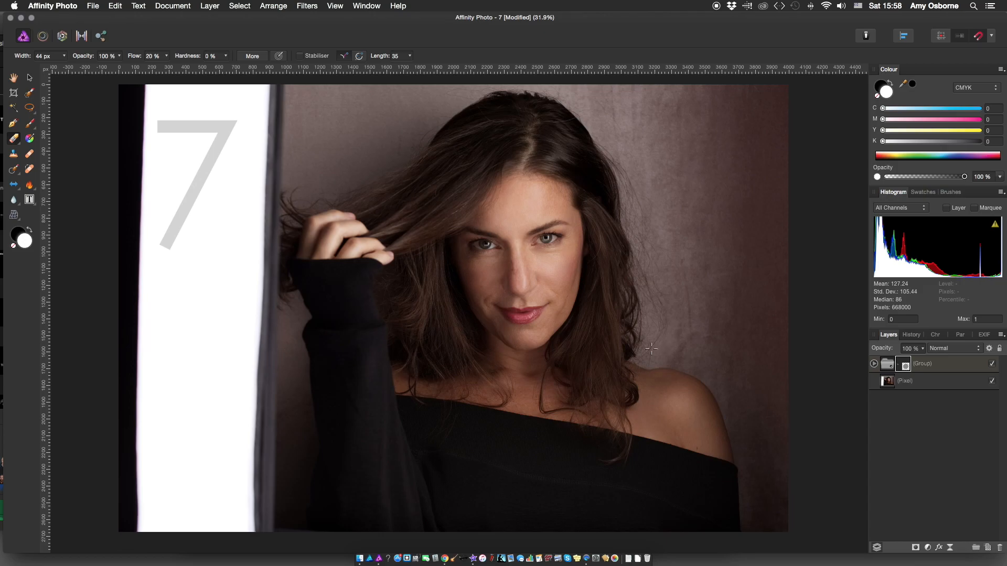